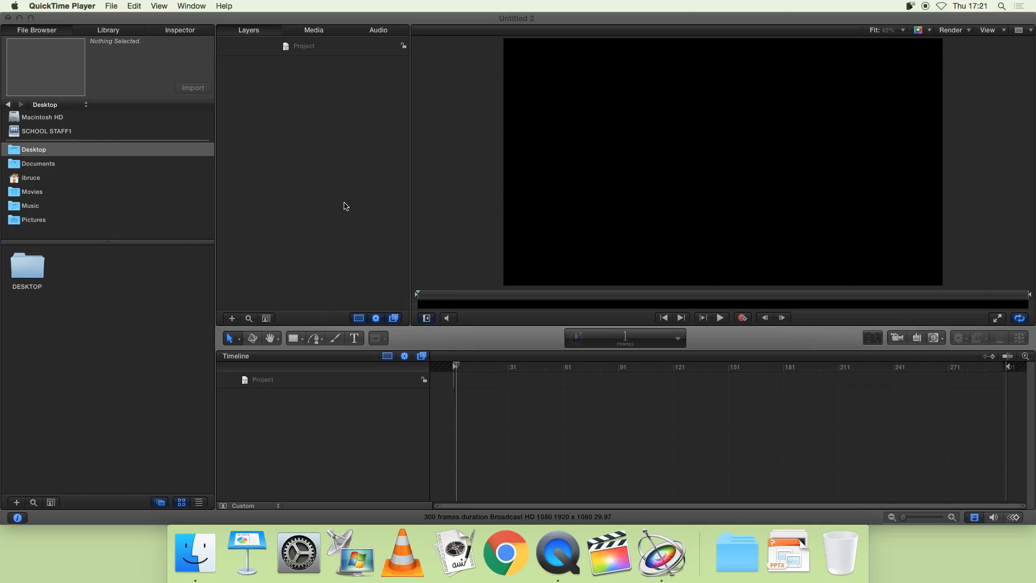
Step: Add a text object reading "KINETIC" near the top of the canvas
click(345, 206)
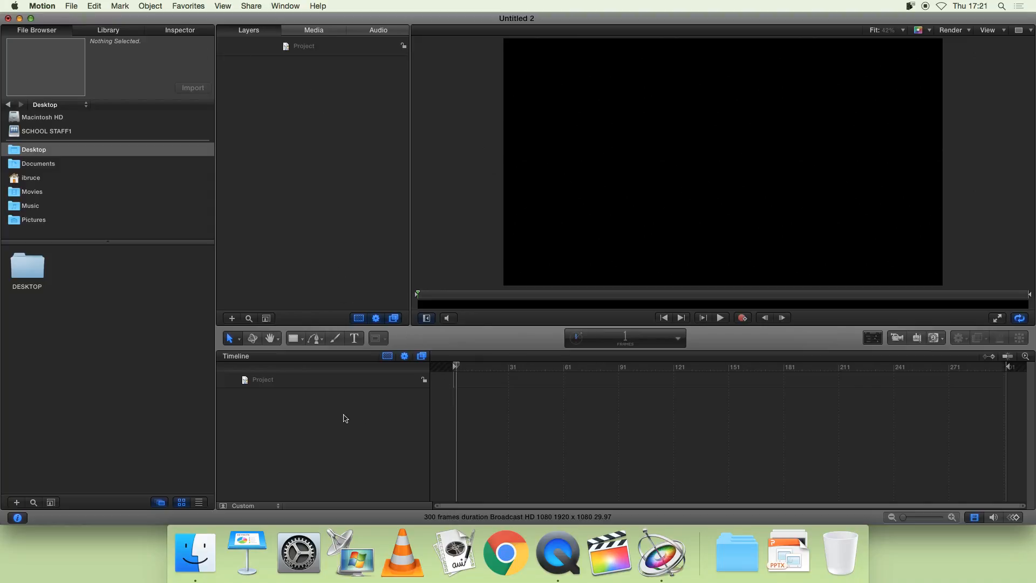
click(355, 338)
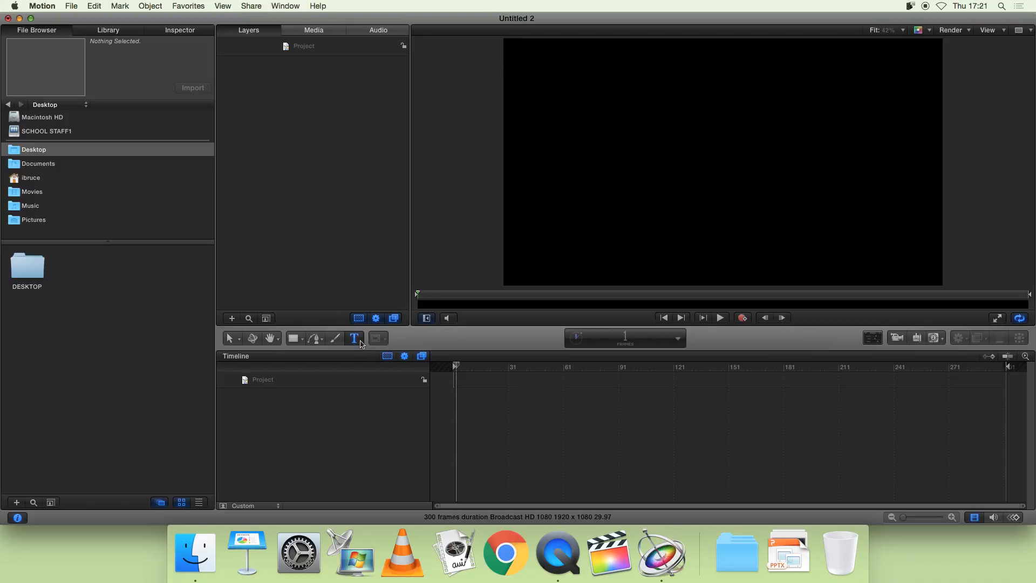
drag(602, 56, 869, 103)
text(KINETIC)
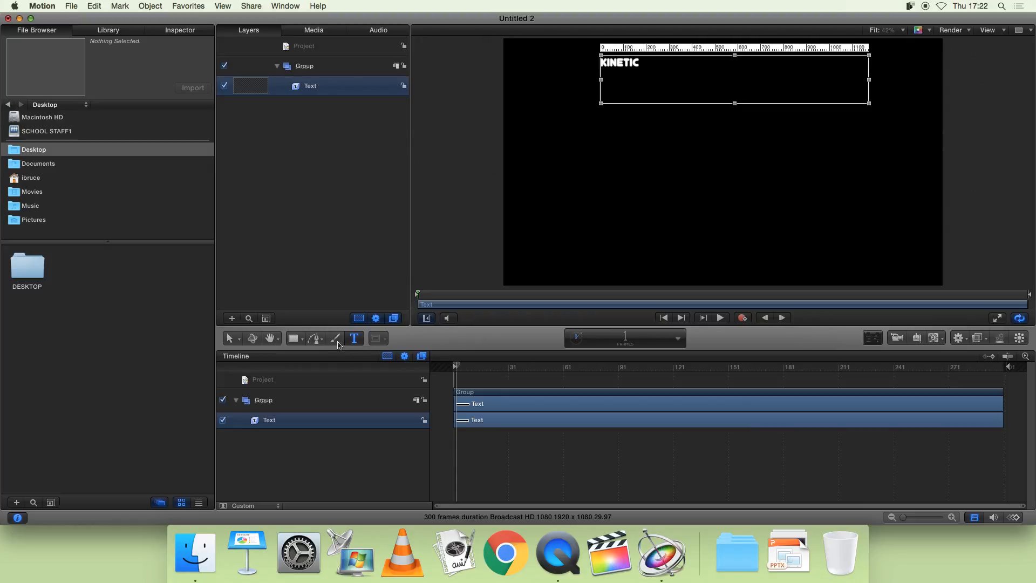
key(Escape)
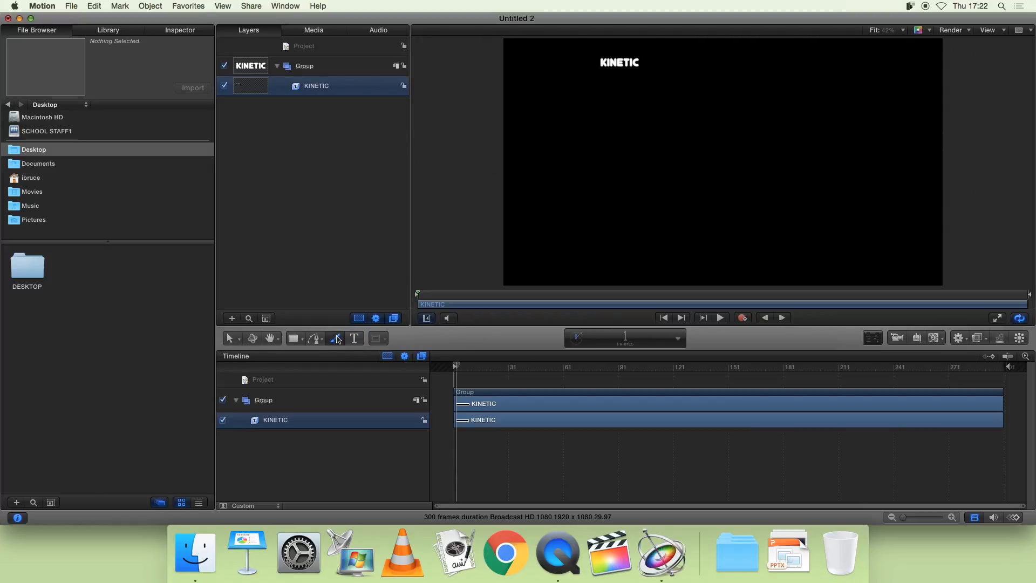
Step: Add two separate text objects, "TYPOGRAPHY" below KINETIC and "IS" below TYPOGRAPHY
drag(587, 80, 817, 145)
text(TYPOGRAPHY)
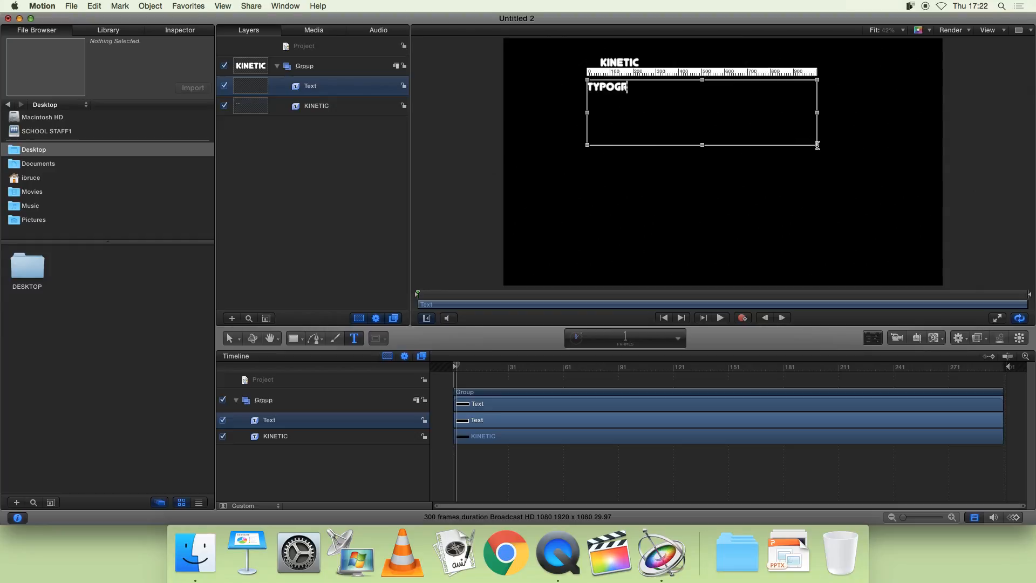
click(339, 339)
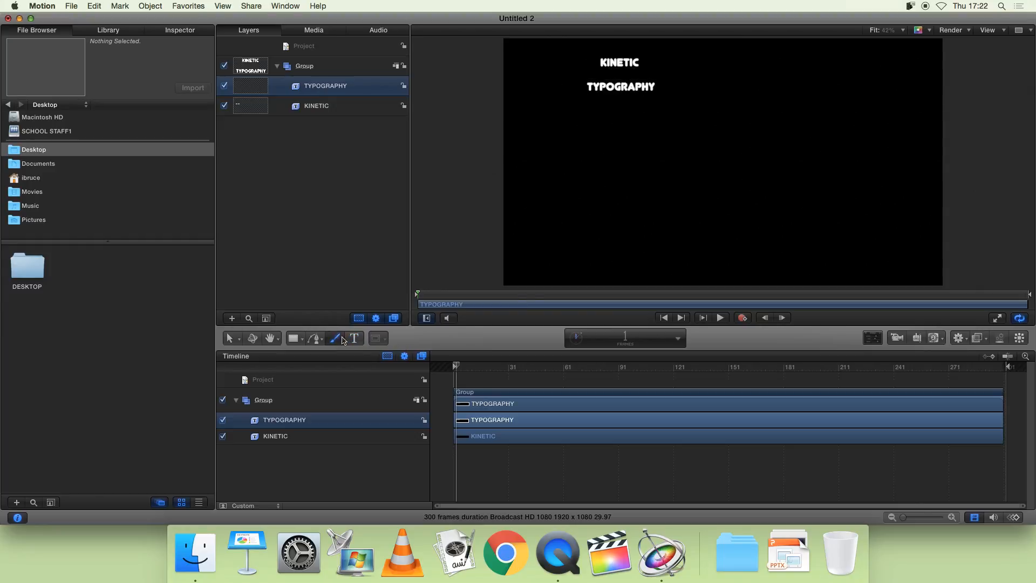
click(354, 338)
drag(576, 108, 821, 190)
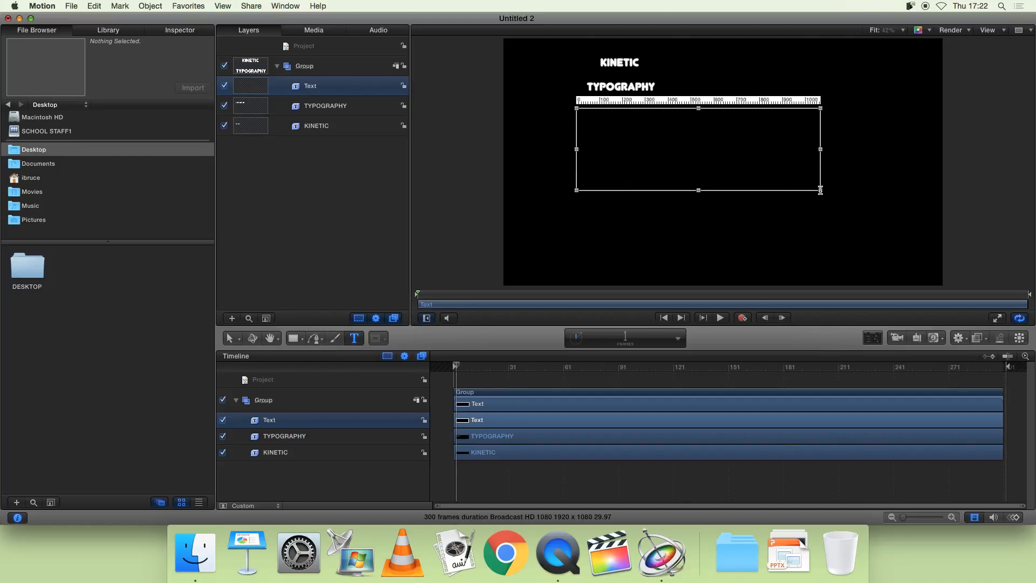
text(IS)
click(335, 338)
Step: Add another separate text object reading "COOL" just below IS
click(354, 339)
click(628, 154)
drag(613, 141, 800, 217)
text(COOL)
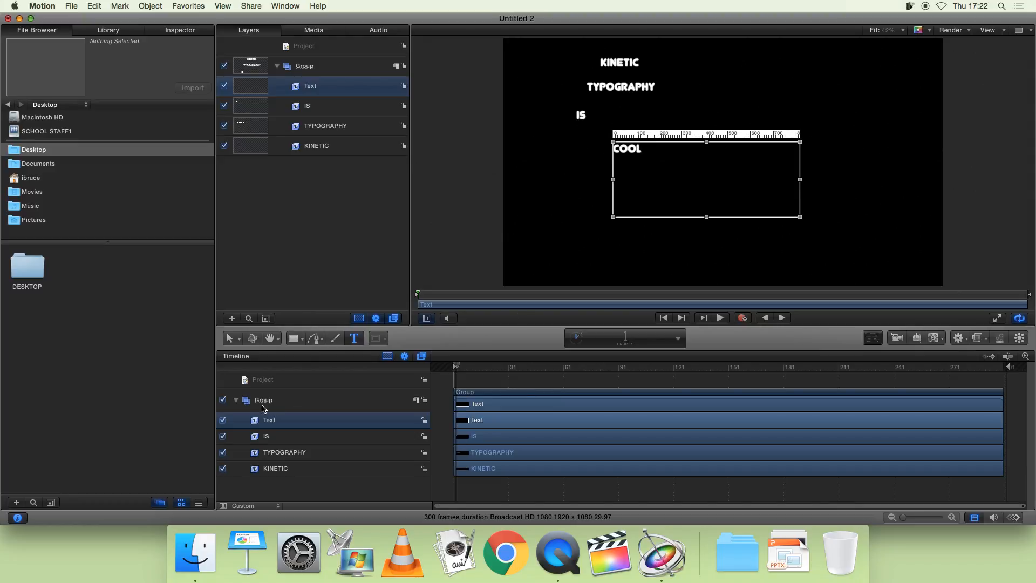
click(335, 339)
drag(587, 193, 805, 238)
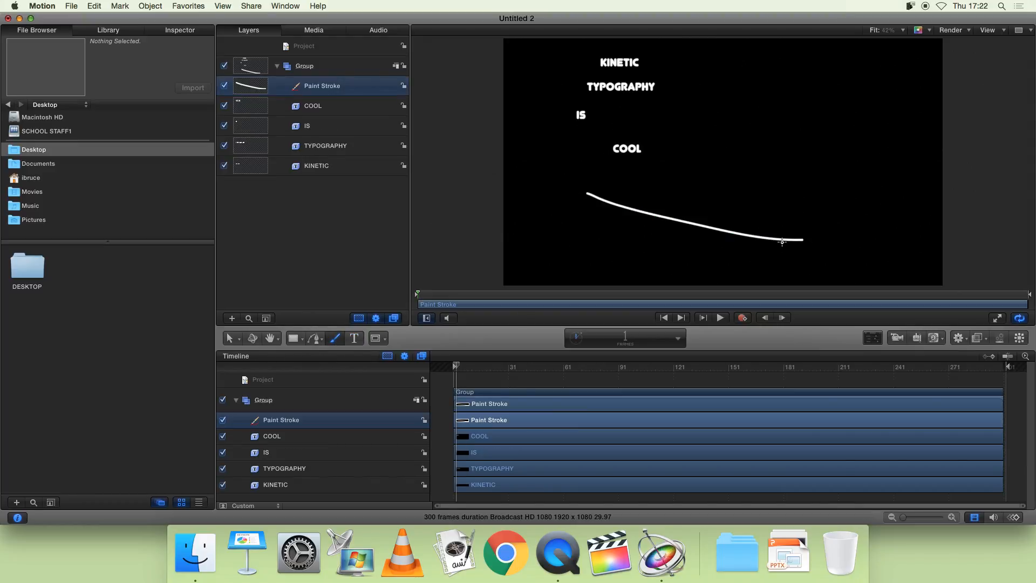
key(super+z)
Step: Add two more separate text objects, "IN" below COOL and "MOTION 5" near the bottom of the canvas
click(354, 338)
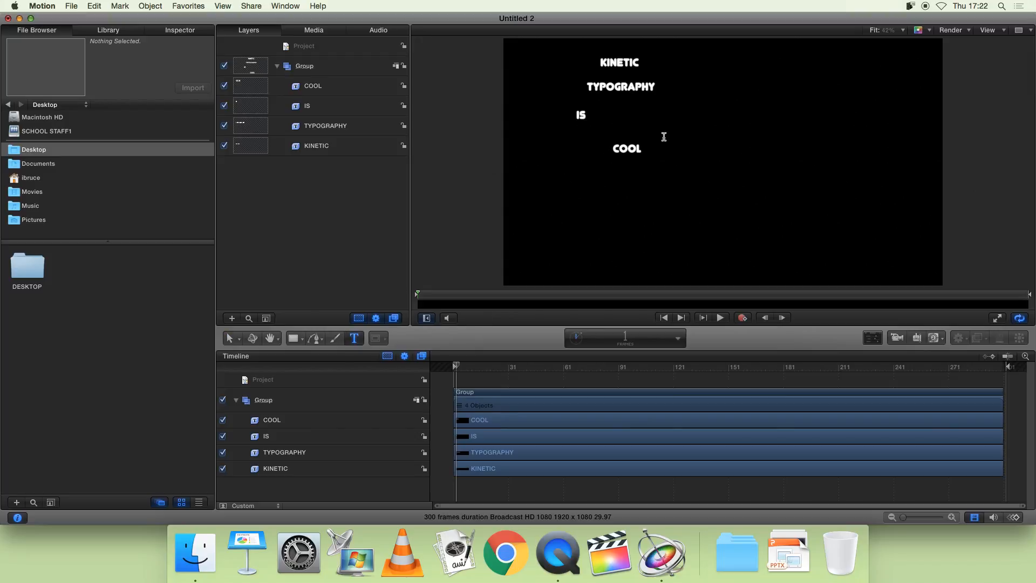
drag(577, 179, 819, 235)
text(IN)
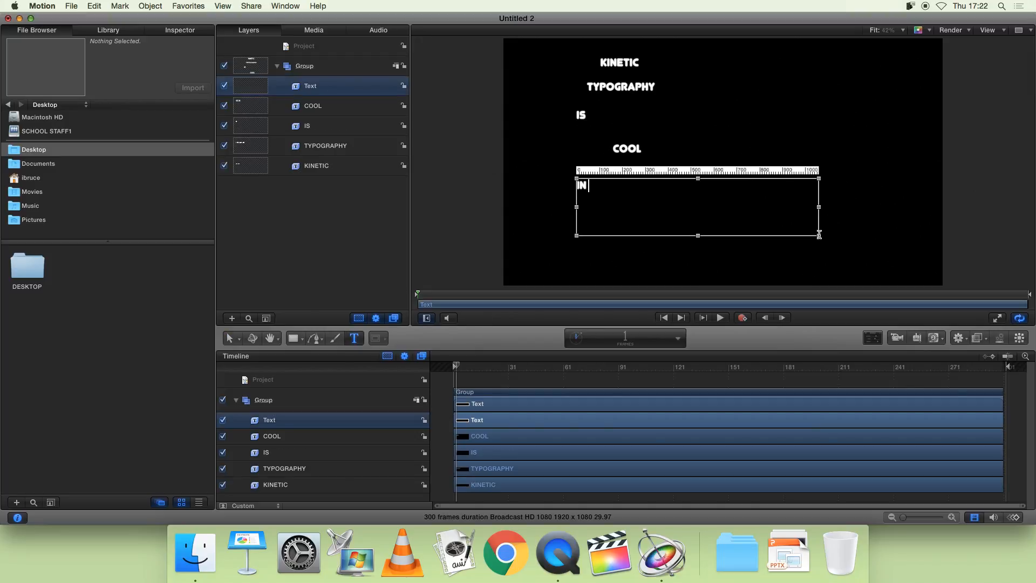
key(Escape)
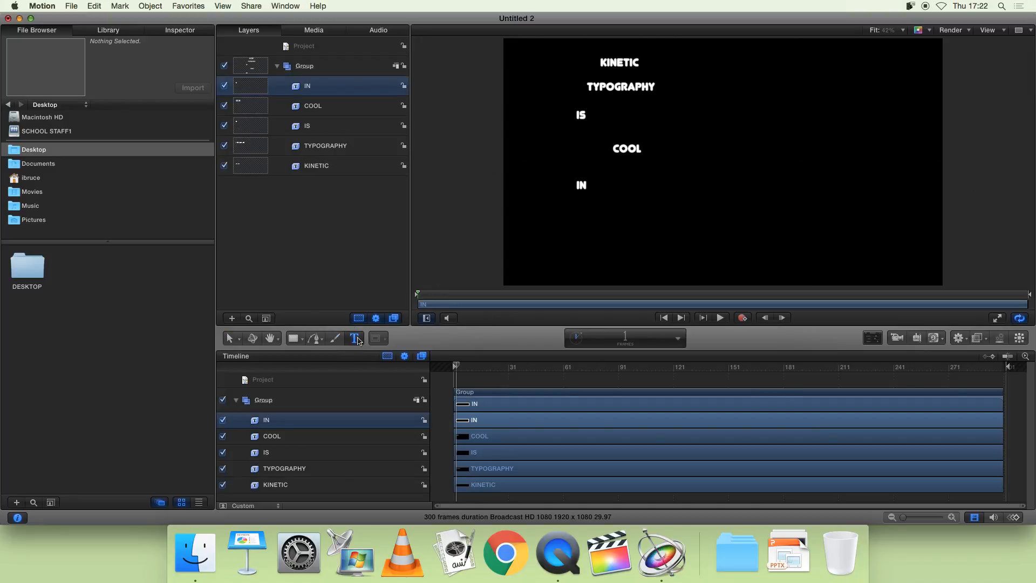
click(566, 232)
text(MOTION 5)
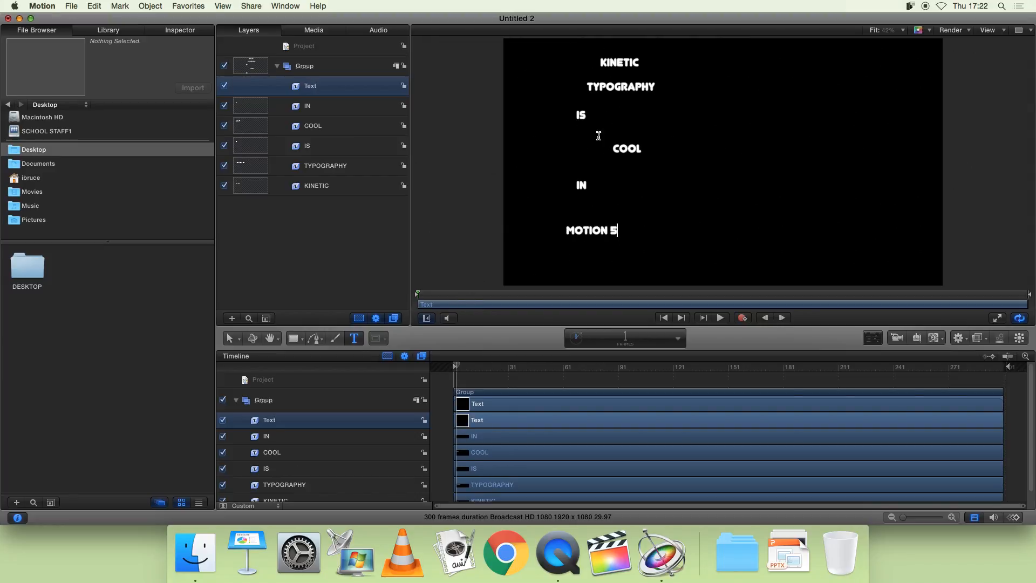
click(230, 339)
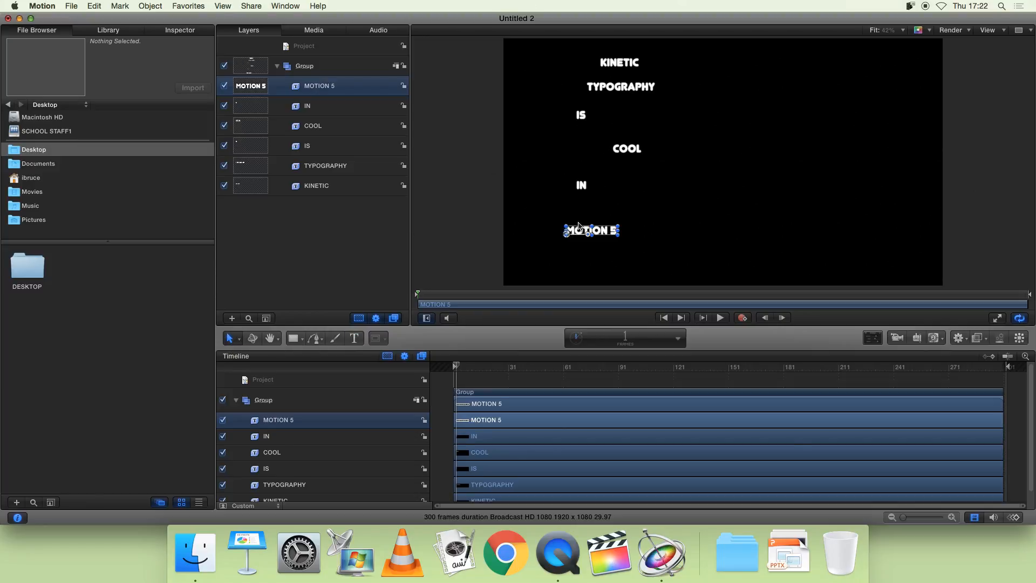
Step: Reposition MOTION 5, TYPOGRAPHY and KINETIC toward the middle of the canvas, placing KINETIC on its own near the top
drag(582, 234, 661, 206)
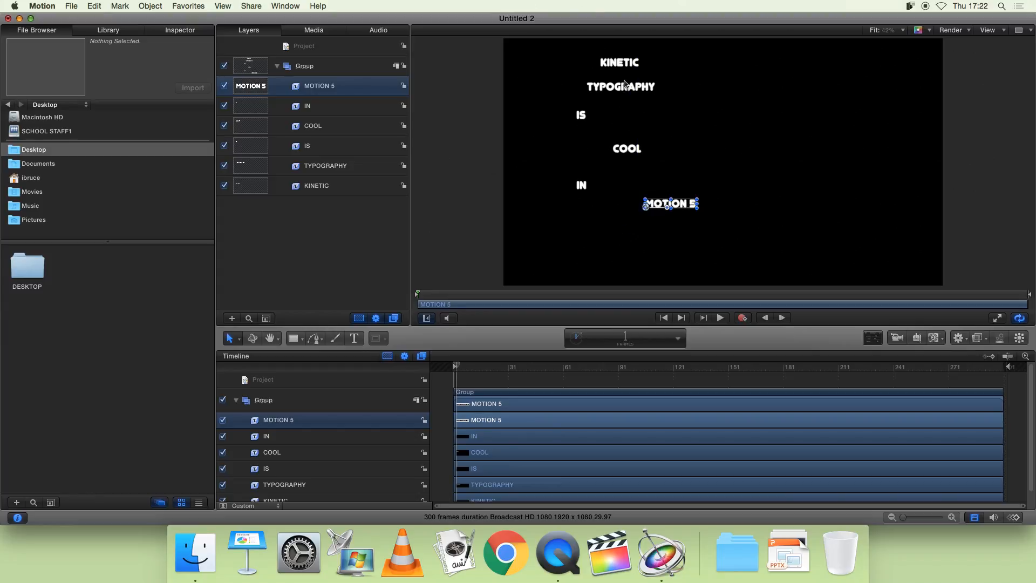
drag(625, 67, 693, 129)
click(626, 105)
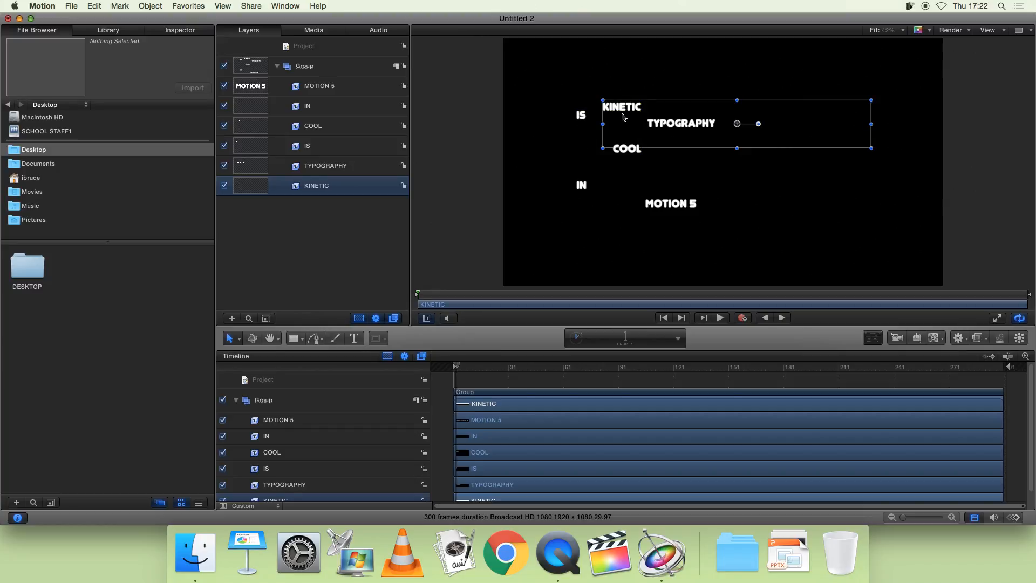
drag(690, 122, 689, 81)
Step: Stack the words IS, COOL and IN vertically between TYPOGRAPHY and MOTION 5
drag(586, 116, 708, 145)
drag(626, 151, 668, 164)
drag(582, 185, 666, 181)
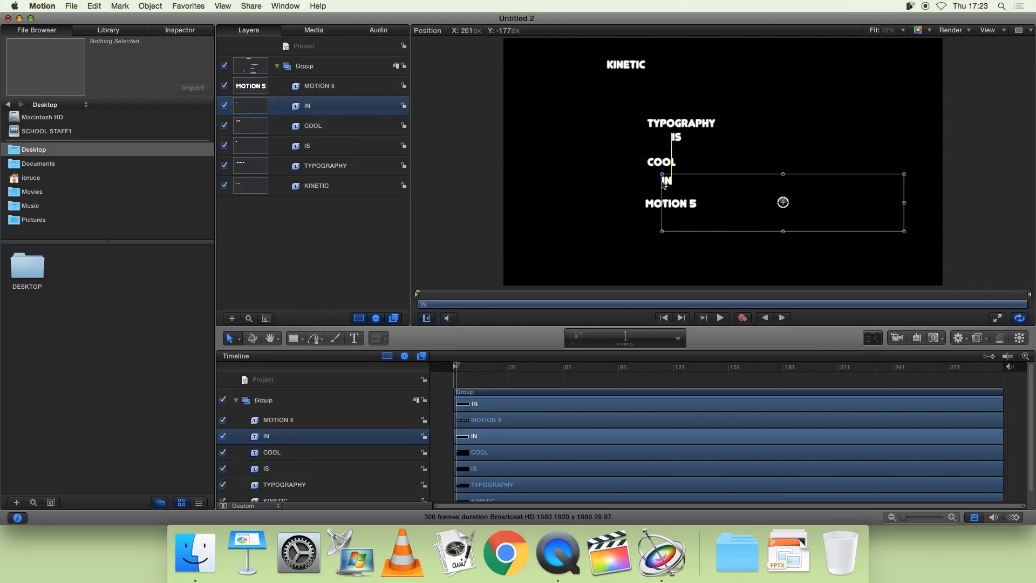
Step: Show the floating HUD and the Inspector's text format settings for KINETIC, keeping the HUD clear of the words
click(637, 68)
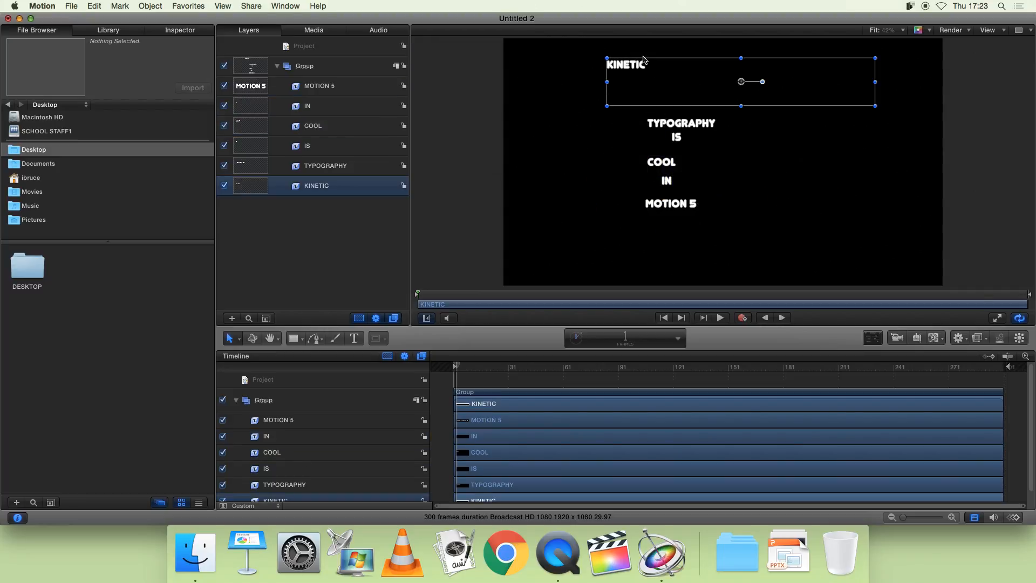
click(359, 343)
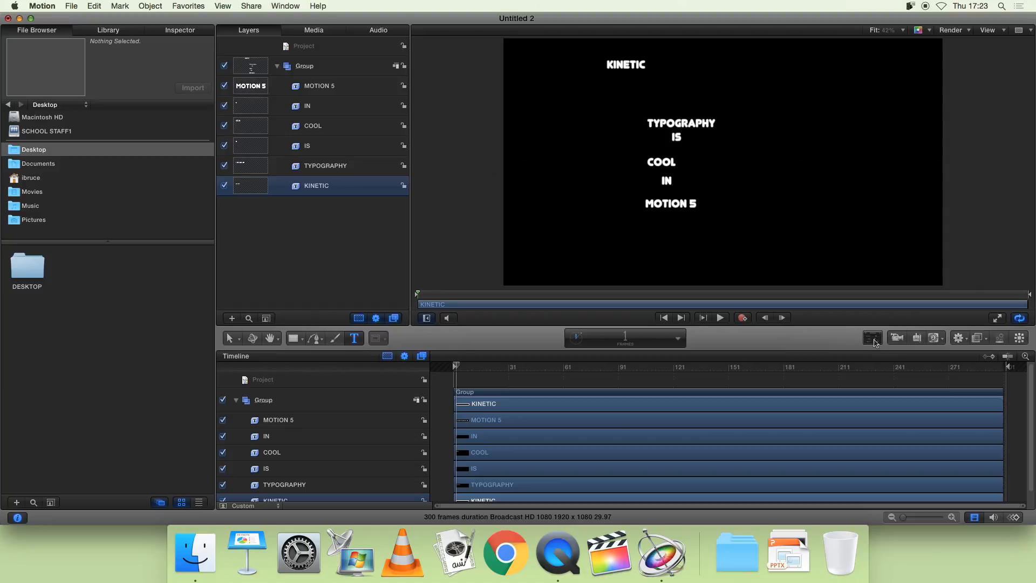
click(874, 339)
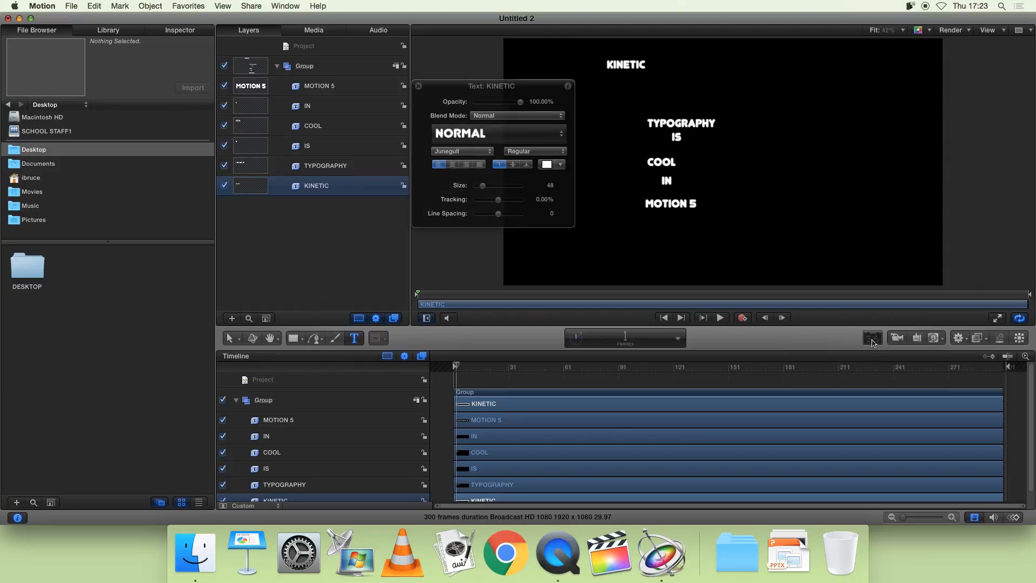
drag(505, 87, 334, 163)
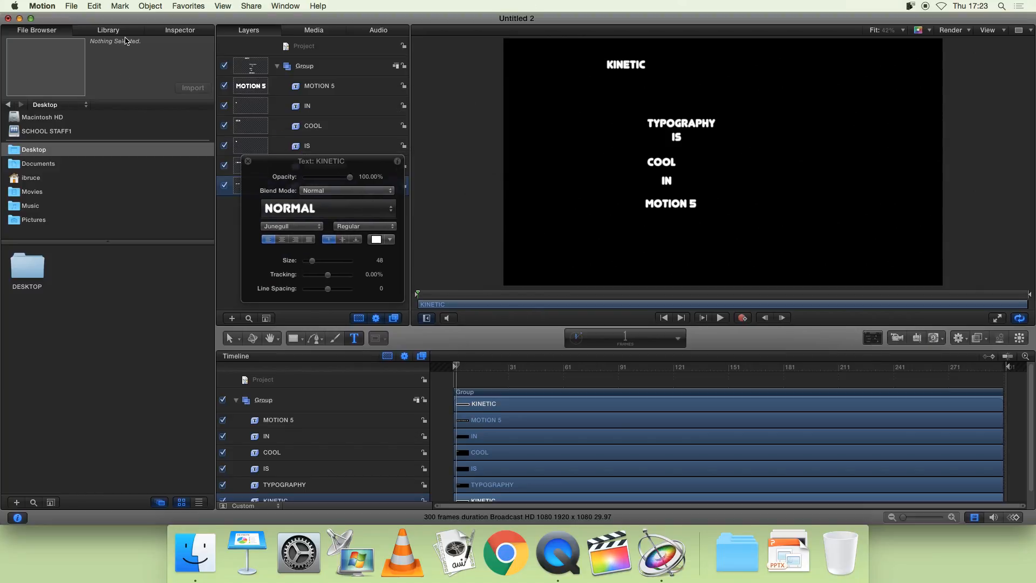
click(178, 31)
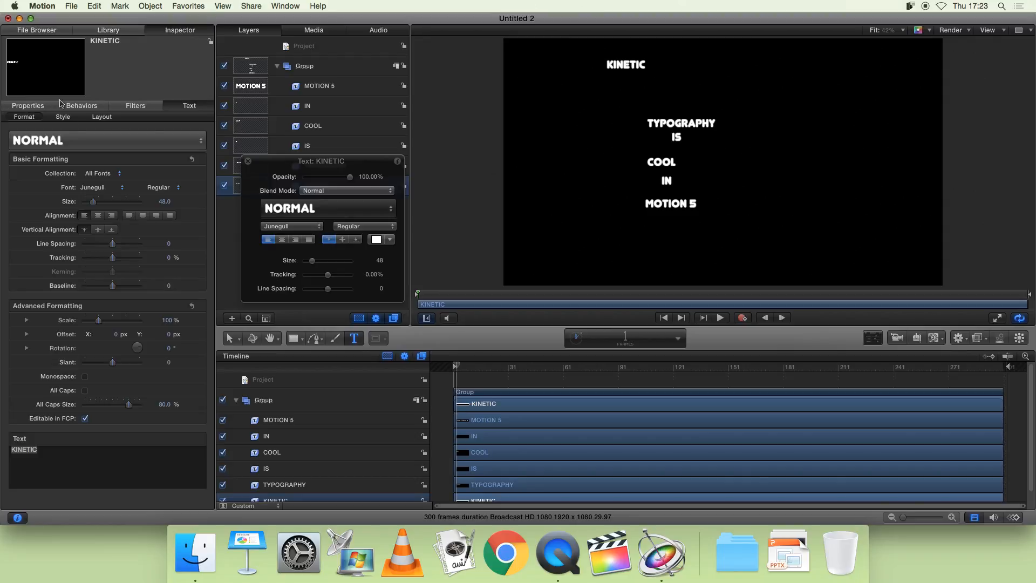
drag(320, 165, 302, 130)
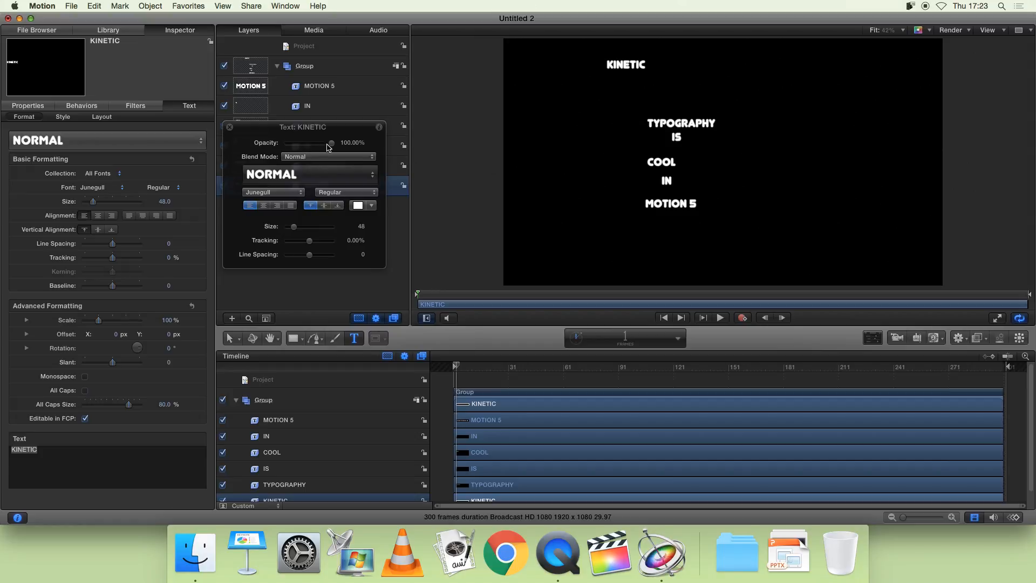
drag(326, 128, 469, 145)
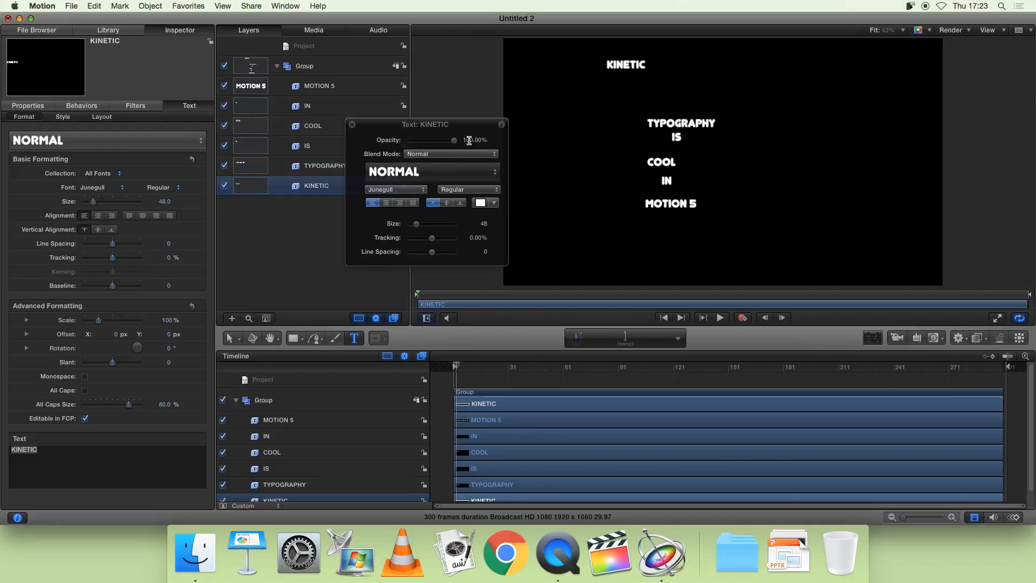
Step: Examine the blend modes, text style presets, fonts and typeface options available for the KINETIC text
click(461, 153)
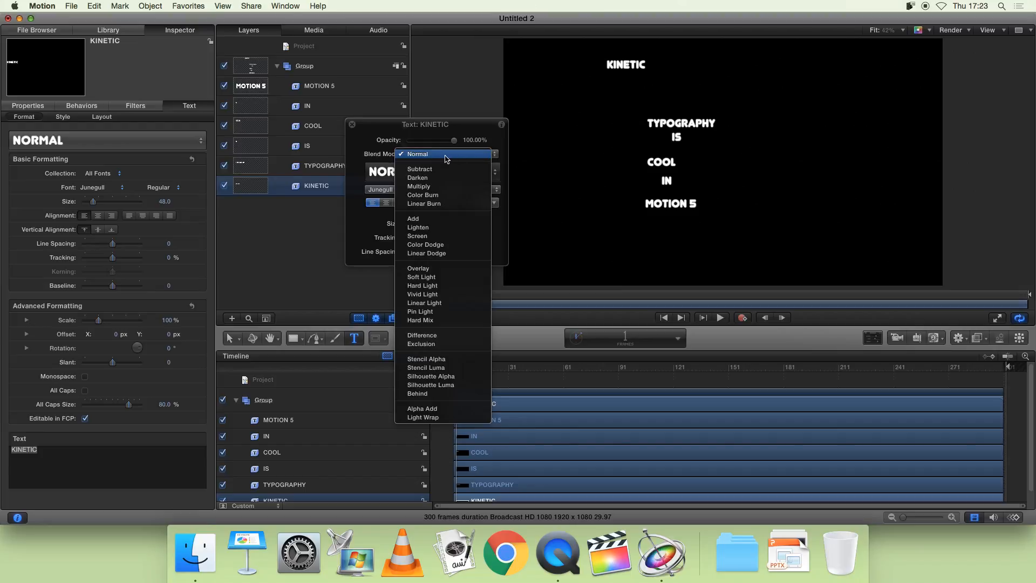
click(472, 156)
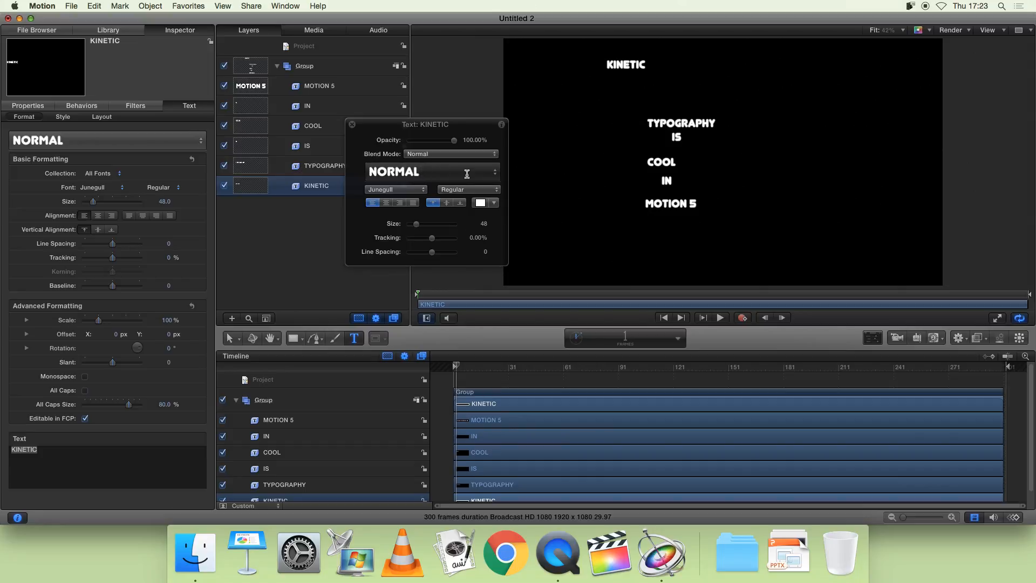
click(497, 174)
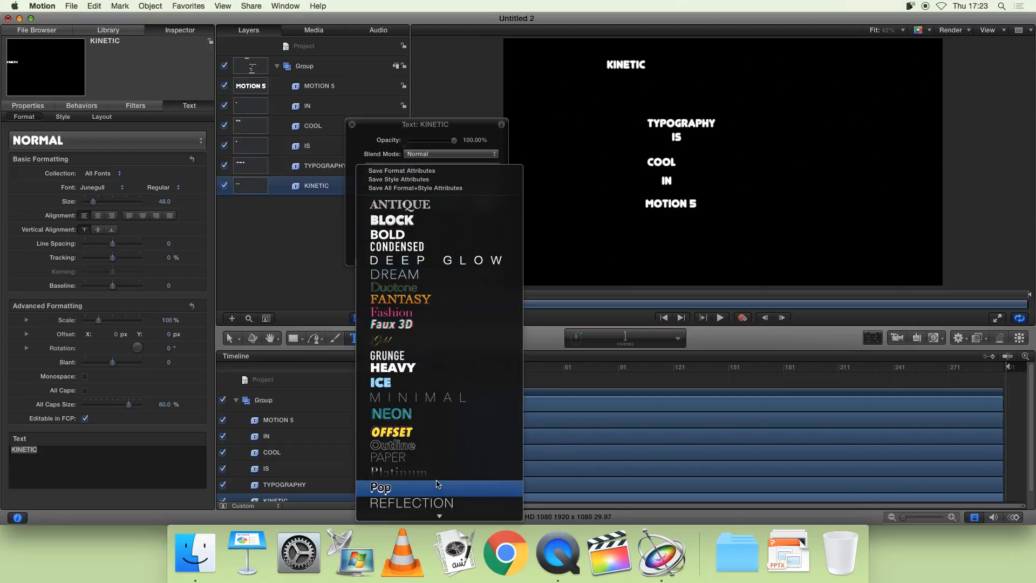
scroll(439, 459, down, 3)
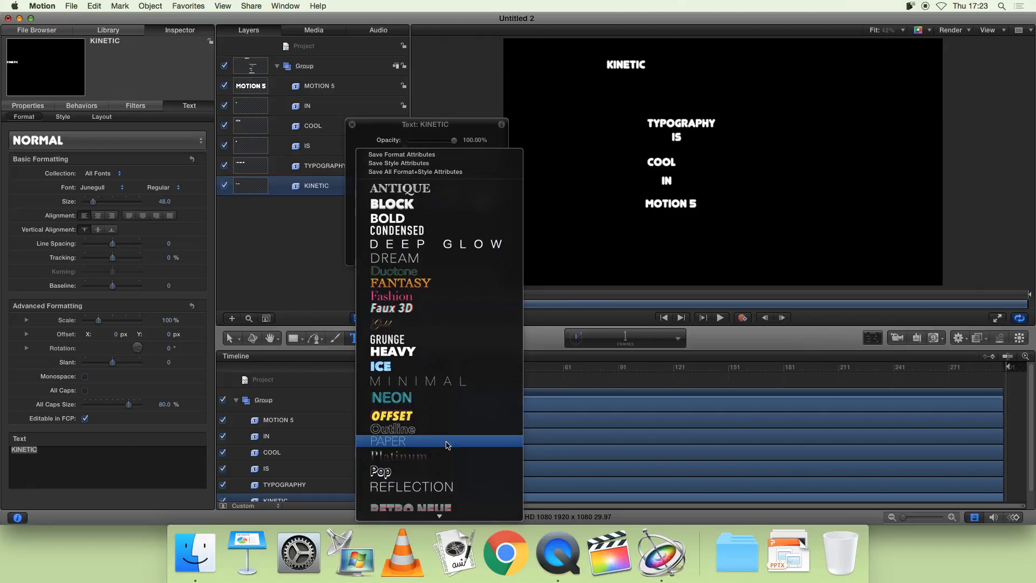
click(472, 121)
click(397, 190)
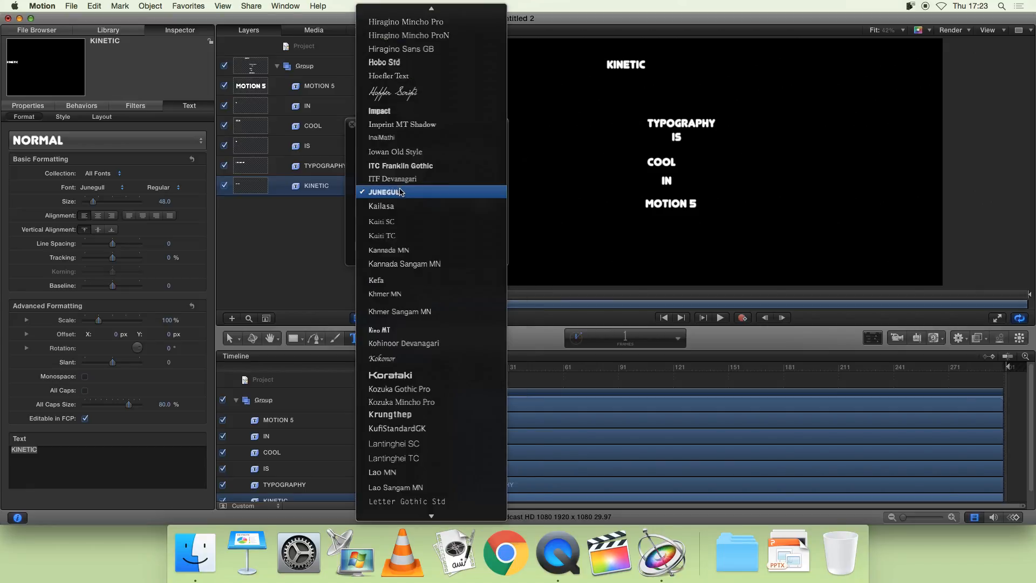
click(408, 196)
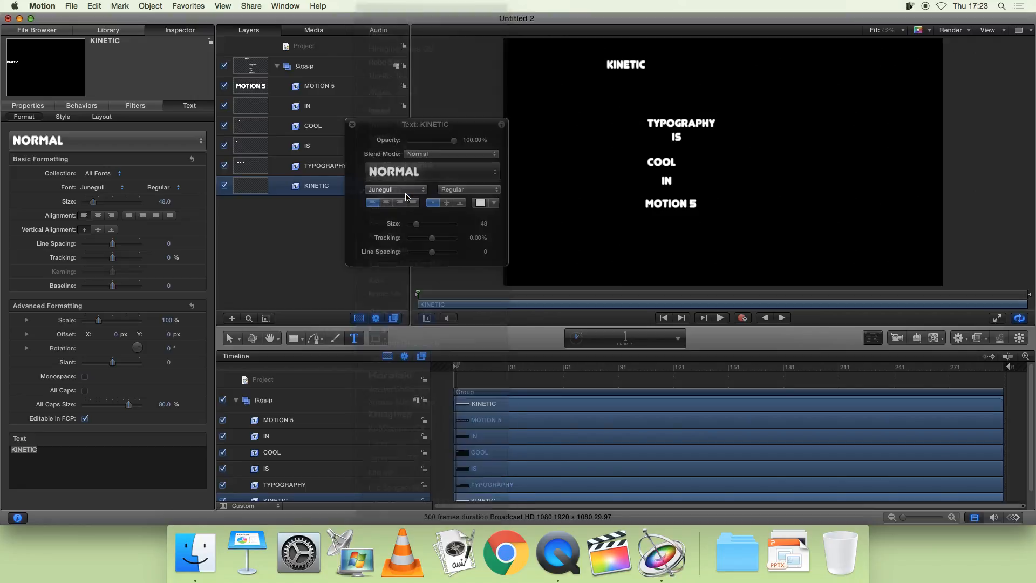
click(468, 191)
click(467, 192)
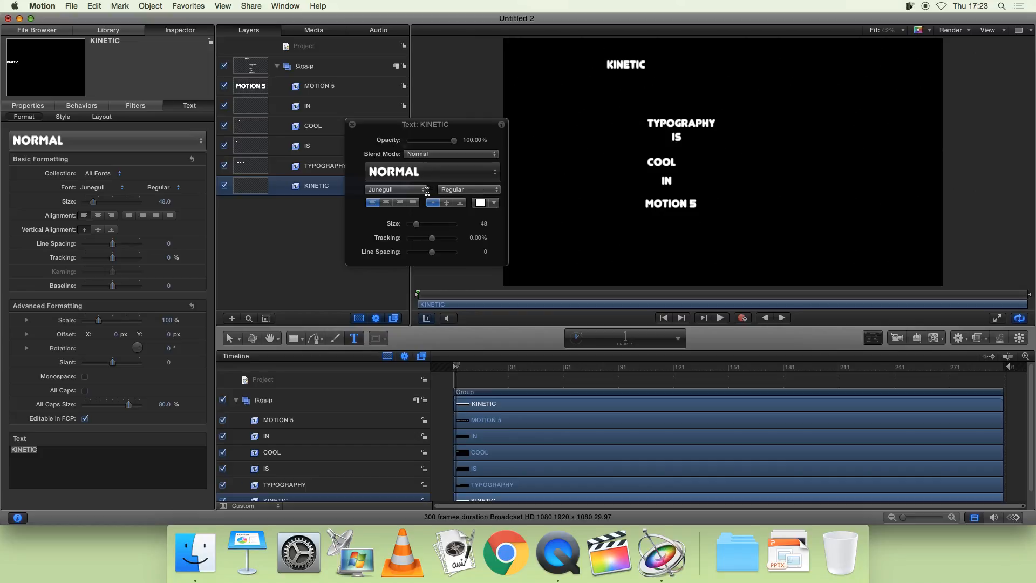
click(467, 192)
click(471, 194)
Step: Change the colour of the whole word KINETIC to bright green
drag(440, 125, 379, 128)
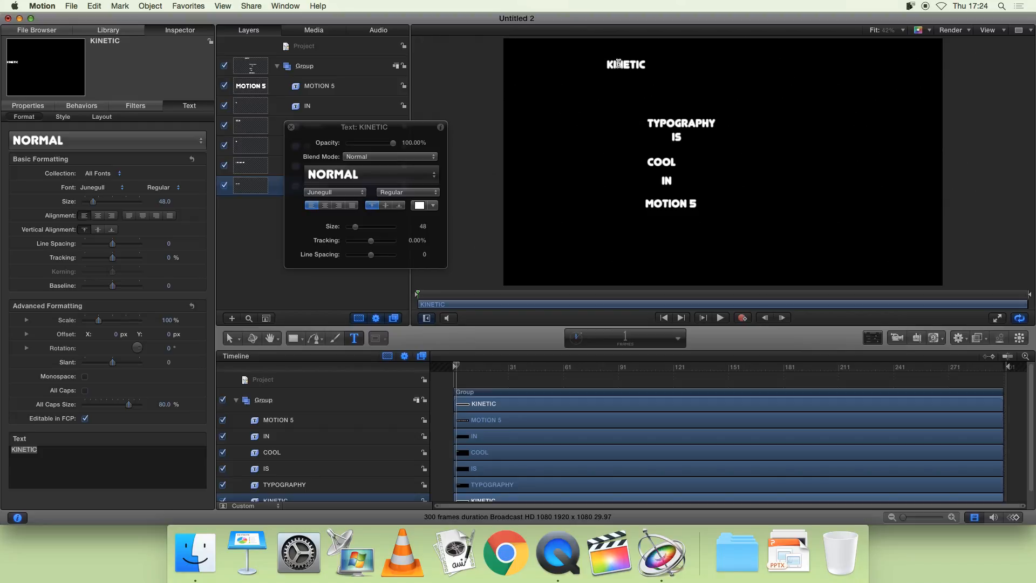
double_click(619, 63)
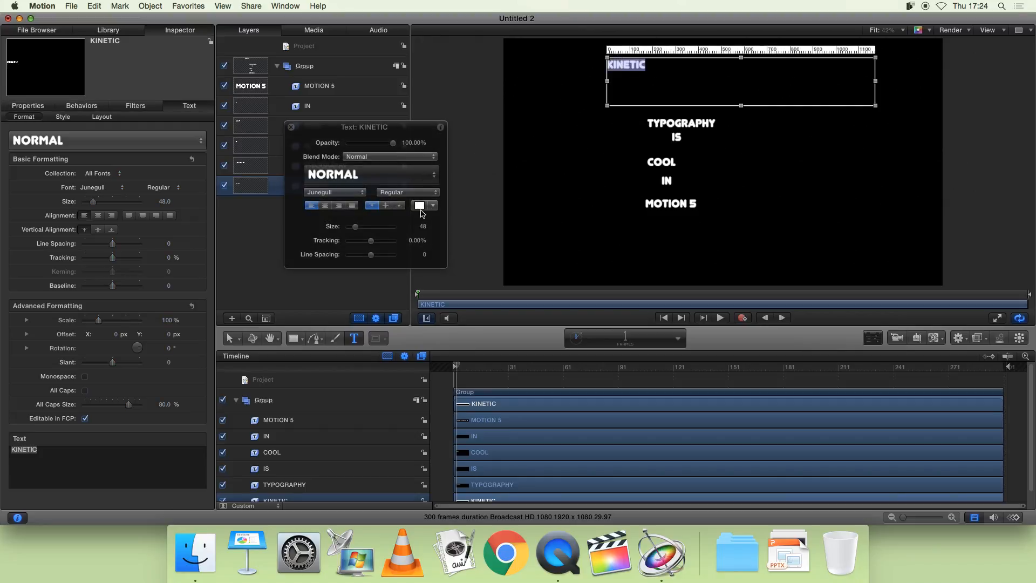
click(434, 208)
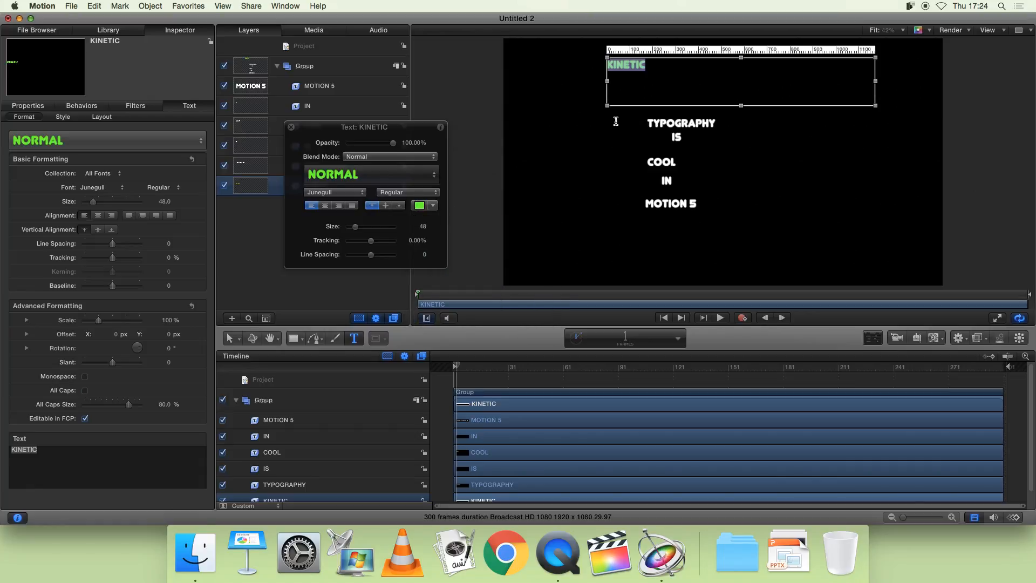
click(655, 83)
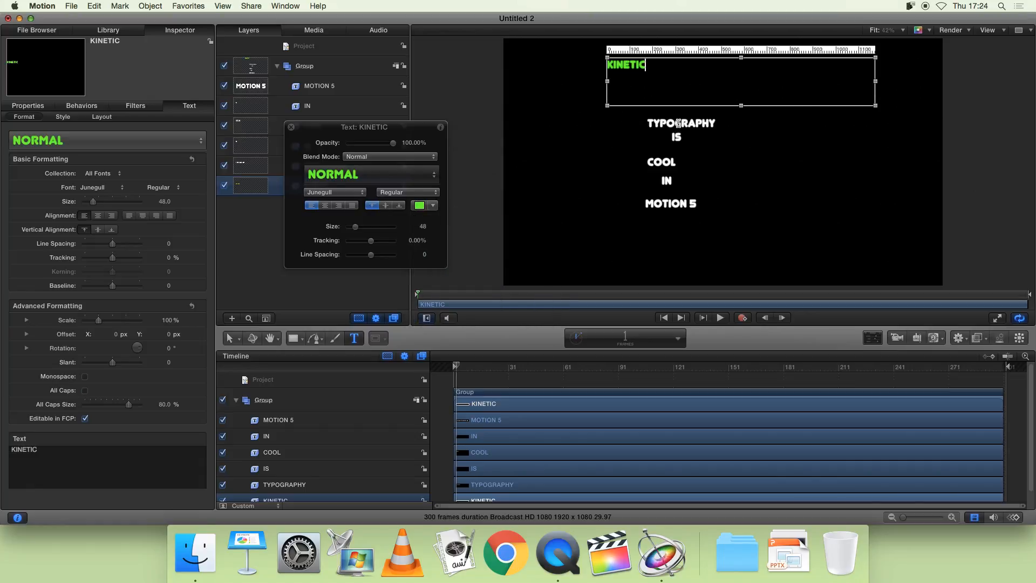
Step: Colour the word TYPOGRAPHY magenta and the word IS blue
click(679, 124)
click(433, 205)
click(459, 298)
click(677, 136)
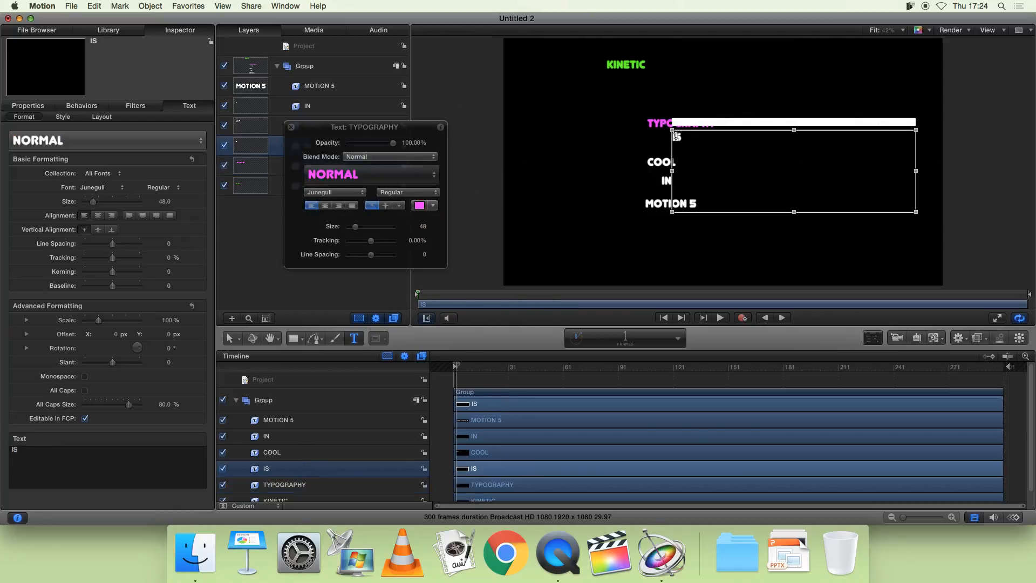
click(434, 205)
drag(435, 221, 469, 260)
Step: Colour the word COOL cyan and the word IN red
click(653, 166)
click(436, 206)
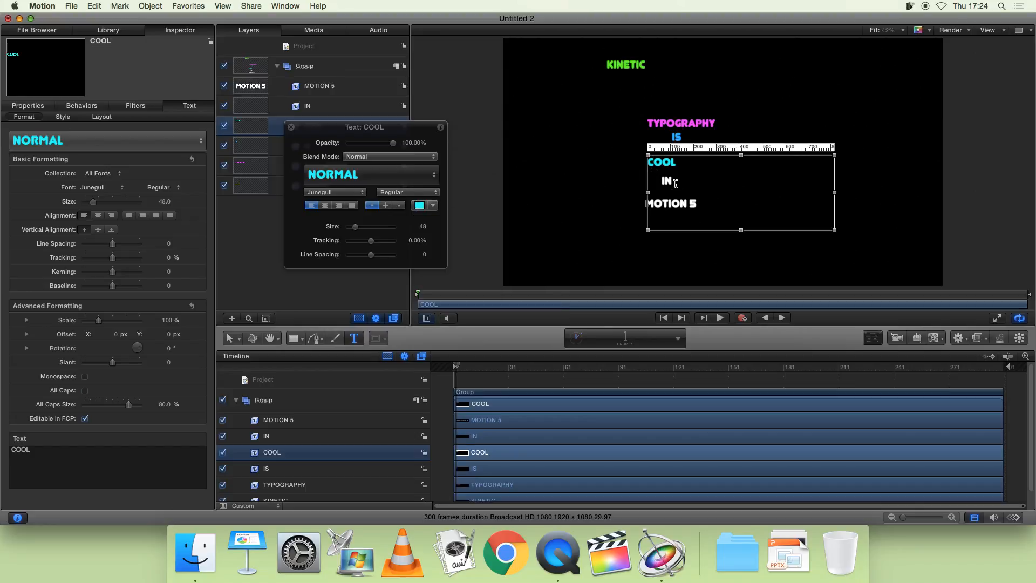
click(669, 182)
click(435, 206)
drag(469, 302, 473, 305)
Step: Colour the MOTION 5 text yellow
click(654, 202)
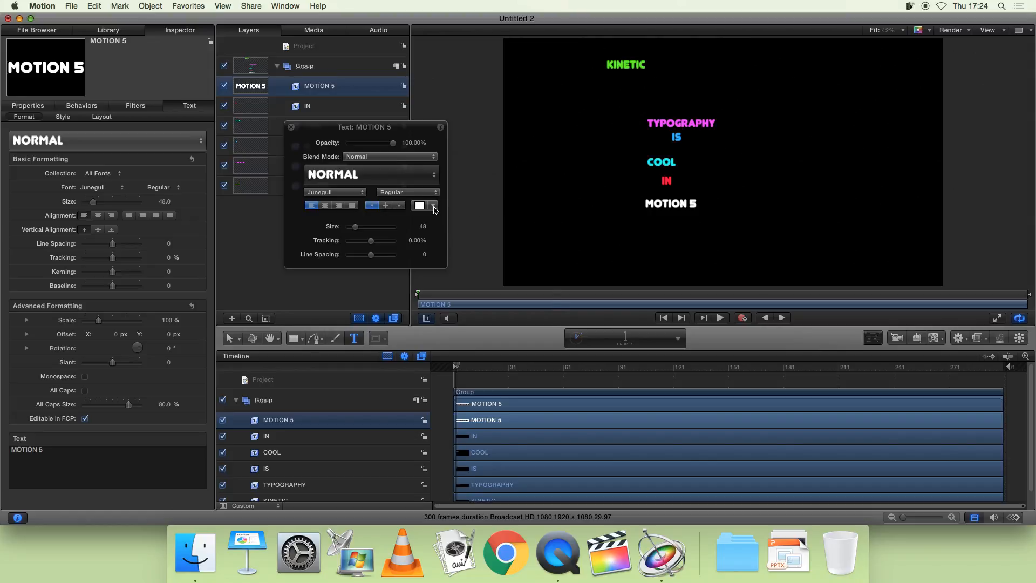
click(435, 210)
drag(429, 230, 462, 240)
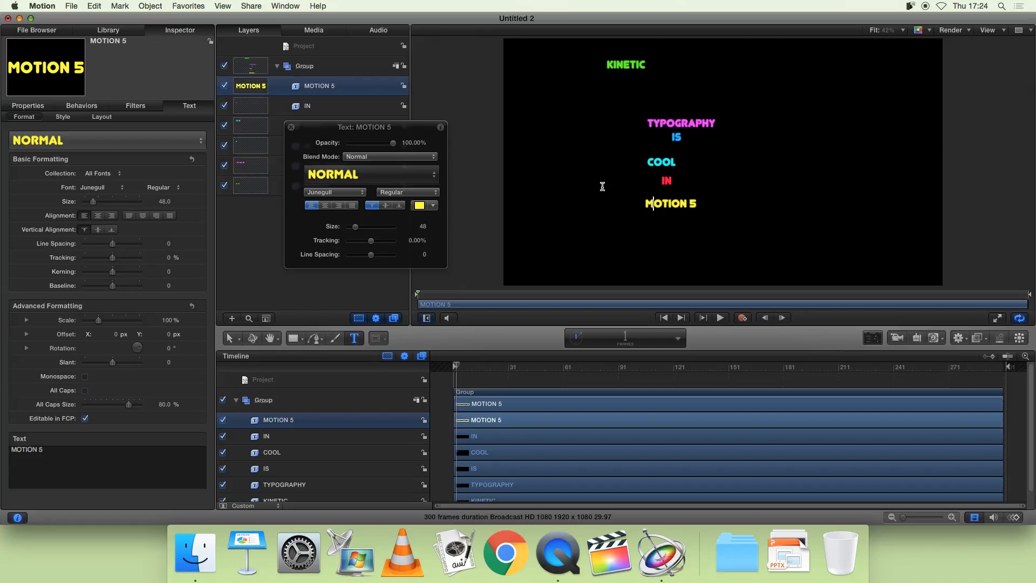
Step: Set KINETIC and TYPOGRAPHY to size 164, widening the TYPOGRAPHY text box so the word fits on one line
click(637, 63)
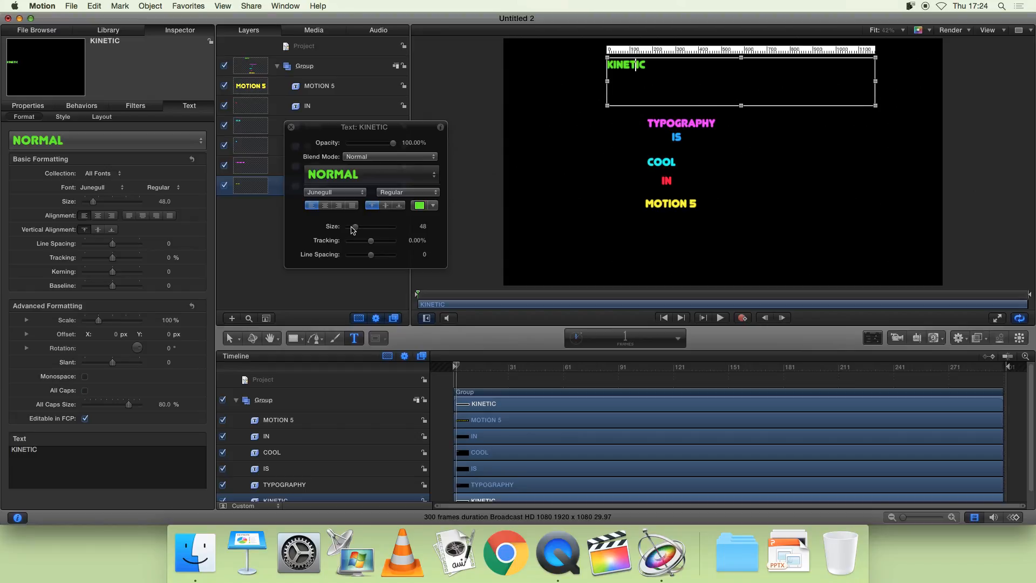
drag(356, 228, 376, 229)
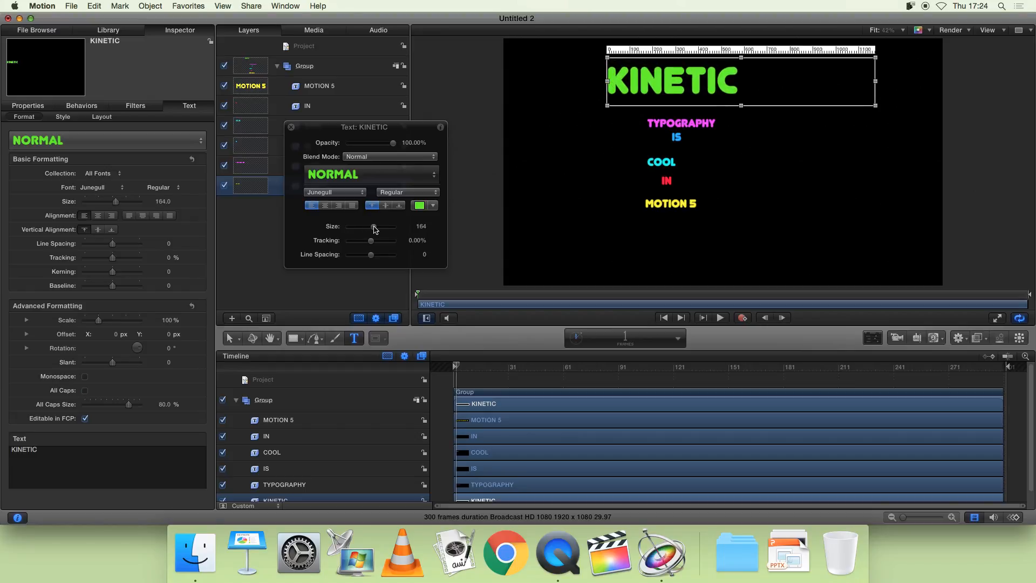
click(675, 120)
drag(356, 228, 375, 230)
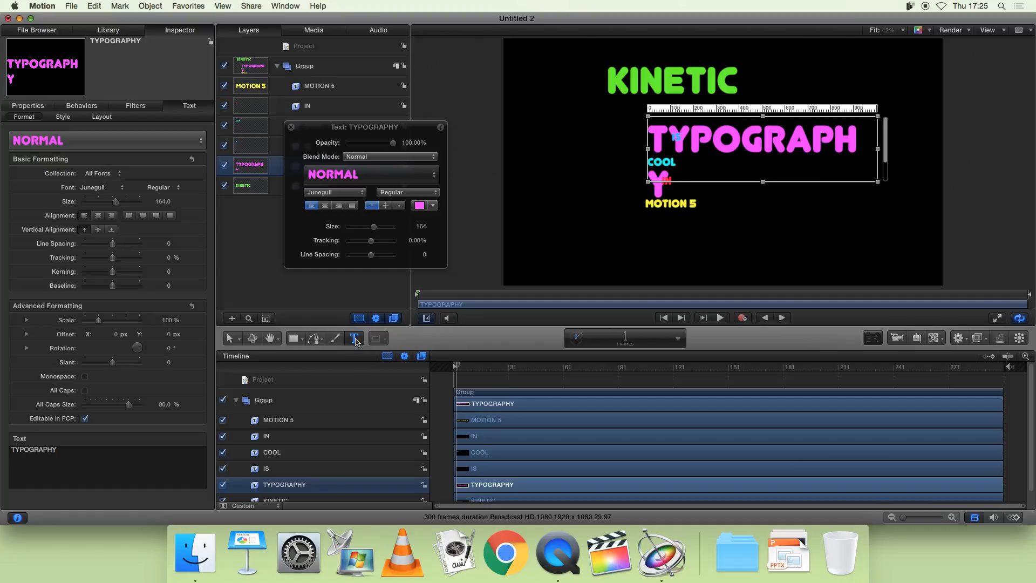
drag(648, 151, 585, 151)
Step: Set the size of IS to 167 and the size of COOL to 218
click(678, 139)
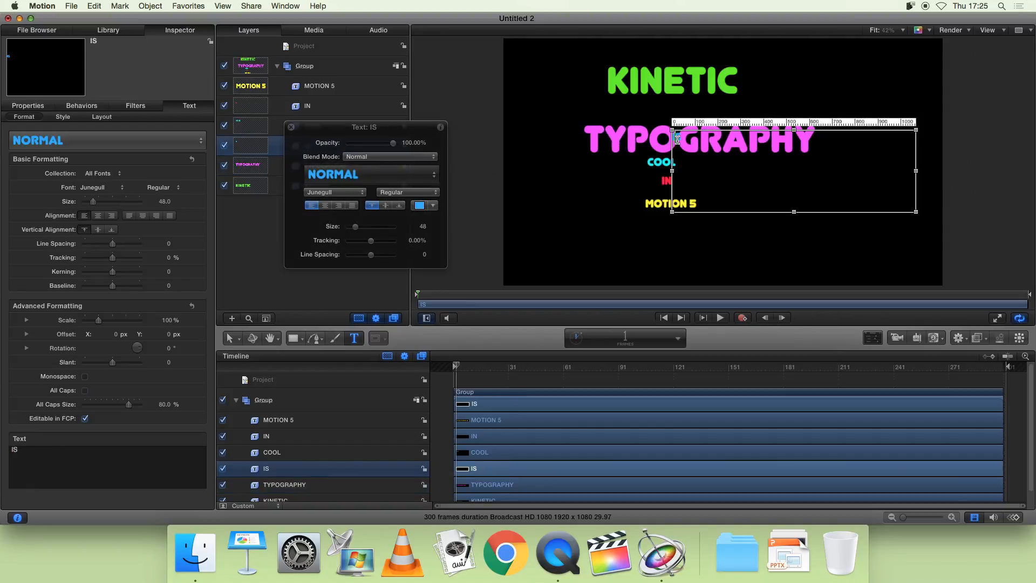
drag(358, 231, 376, 231)
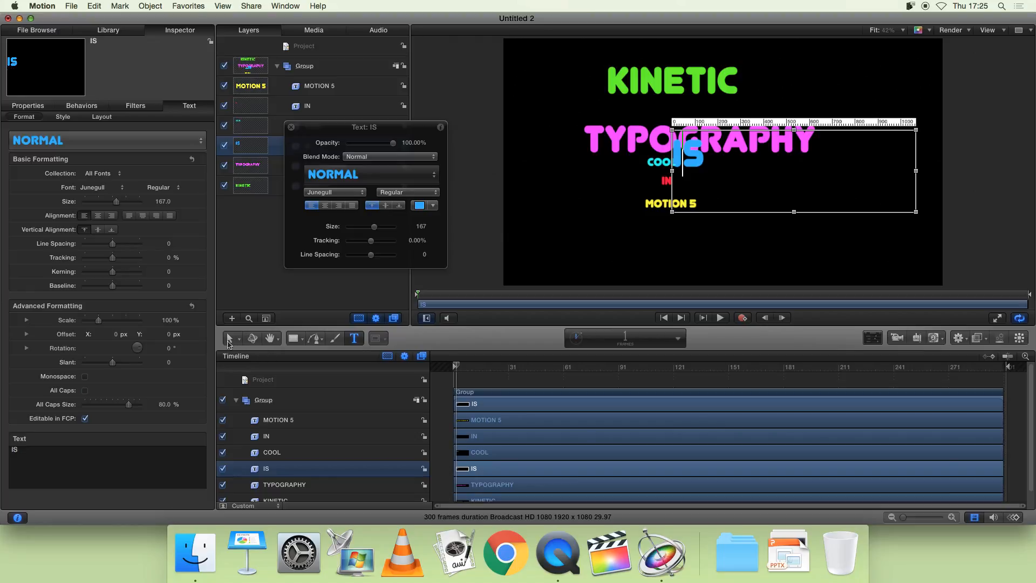
text(S)
key(BackSpace)
click(658, 162)
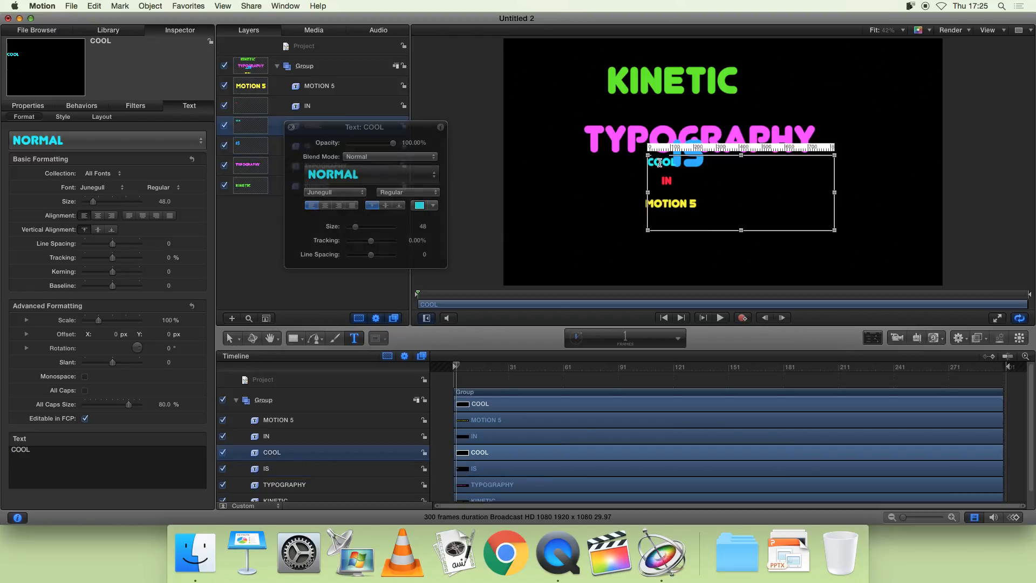
drag(364, 229, 386, 230)
Step: Set the size of MOTION 5 to 227 and move it below COOL
click(682, 201)
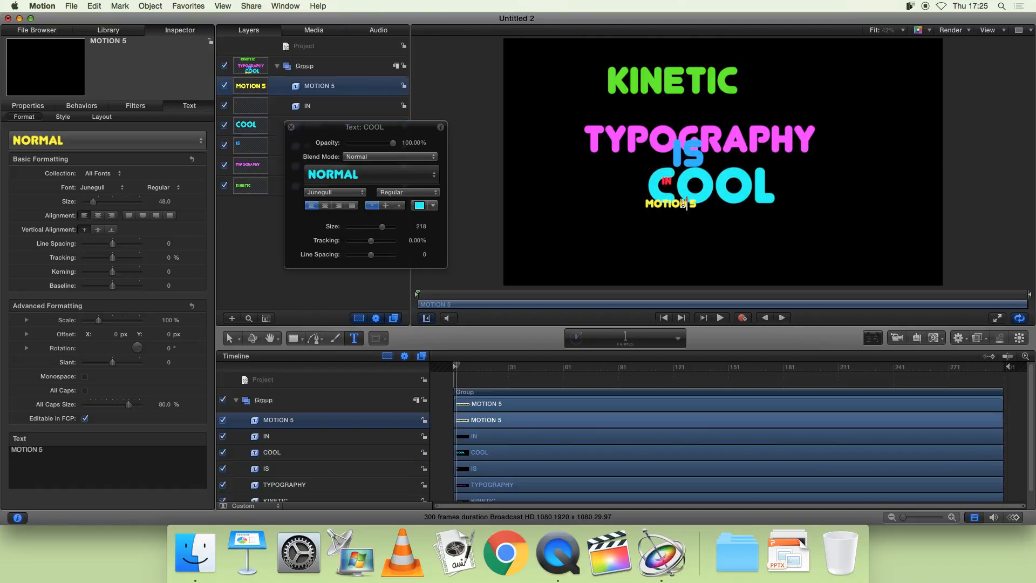
drag(363, 228, 384, 231)
click(669, 182)
click(230, 338)
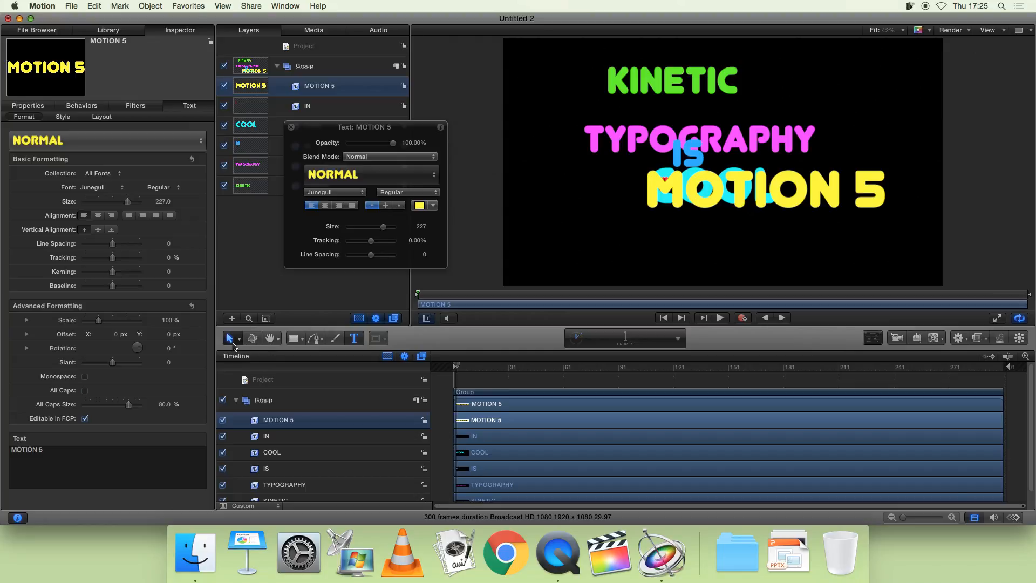
drag(841, 171, 830, 235)
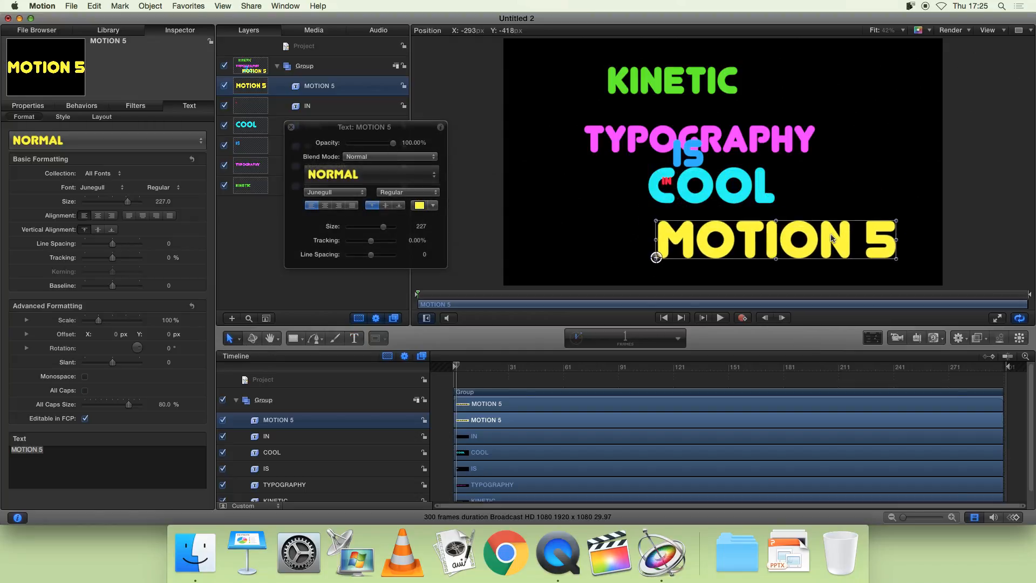
Step: Place IS and COOL side by side between TYPOGRAPHY and MOTION 5, with IN just after COOL
click(793, 196)
drag(793, 196, 796, 196)
drag(684, 157, 671, 175)
drag(788, 200, 820, 198)
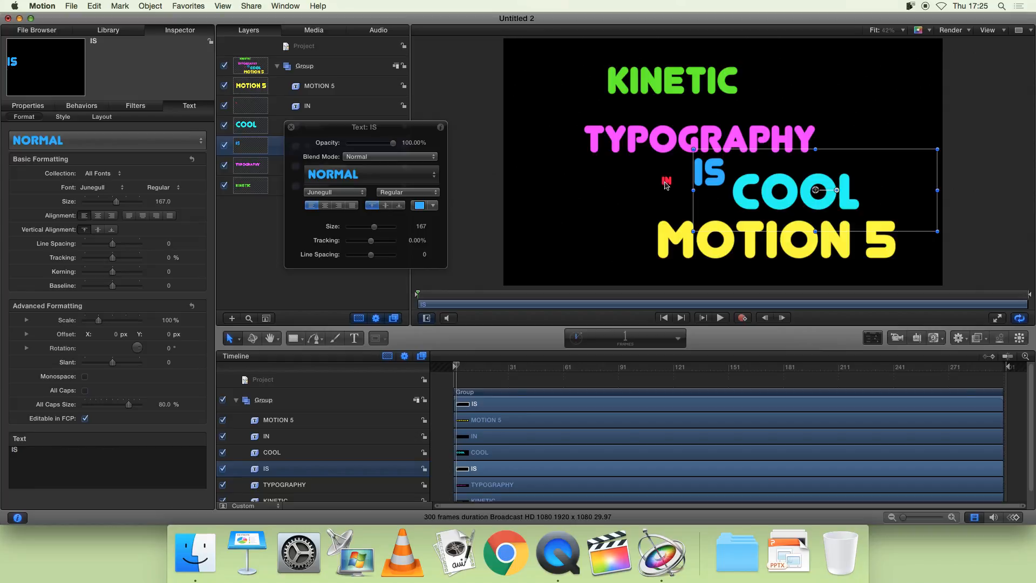
drag(670, 187, 876, 205)
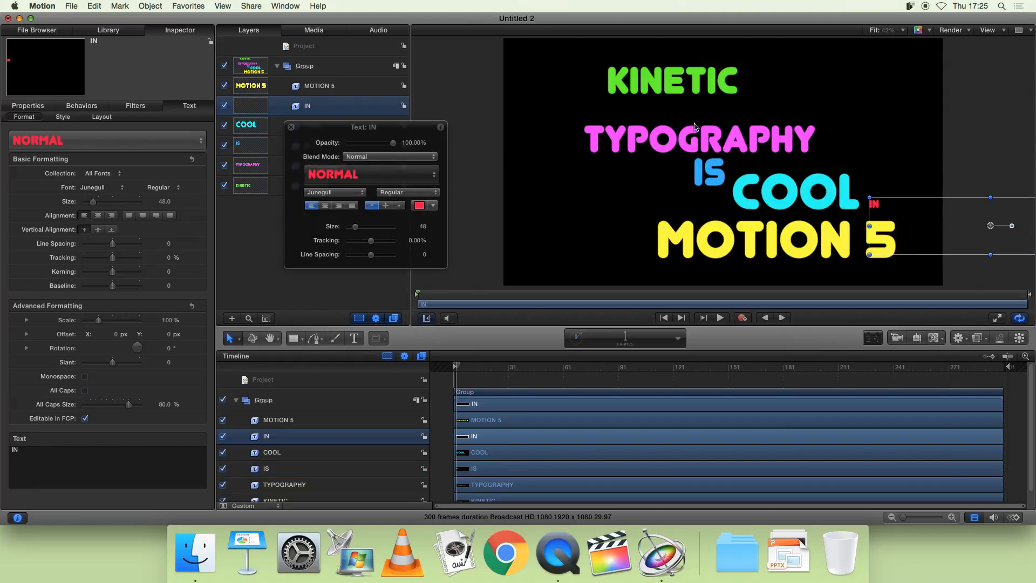
Step: Fit TYPOGRAPHY closely beneath KINETIC with their right ends roughly aligned, and shift both words slightly down and left together
drag(726, 143, 780, 134)
mouse_move(714, 87)
mouse_down()
mouse_move(816, 94)
mouse_move(710, 90)
mouse_up()
shift+click(802, 125)
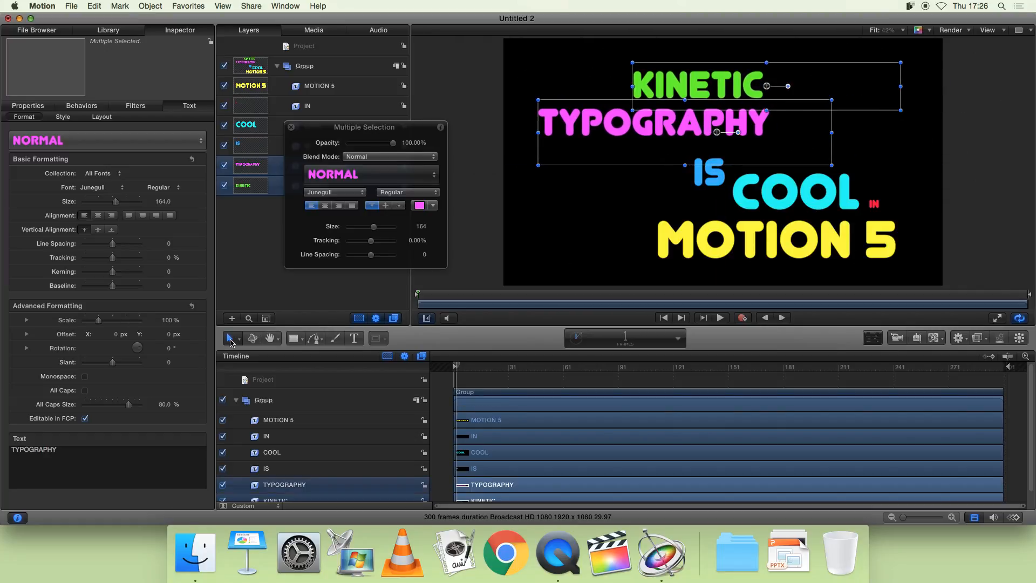
mouse_move(710, 90)
mouse_down()
mouse_move(677, 99)
mouse_move(701, 95)
mouse_up()
Step: Position IS under the end of TYPOGRAPHY and COOL directly below IS, lowering MOTION 5 to make room
drag(706, 176, 756, 186)
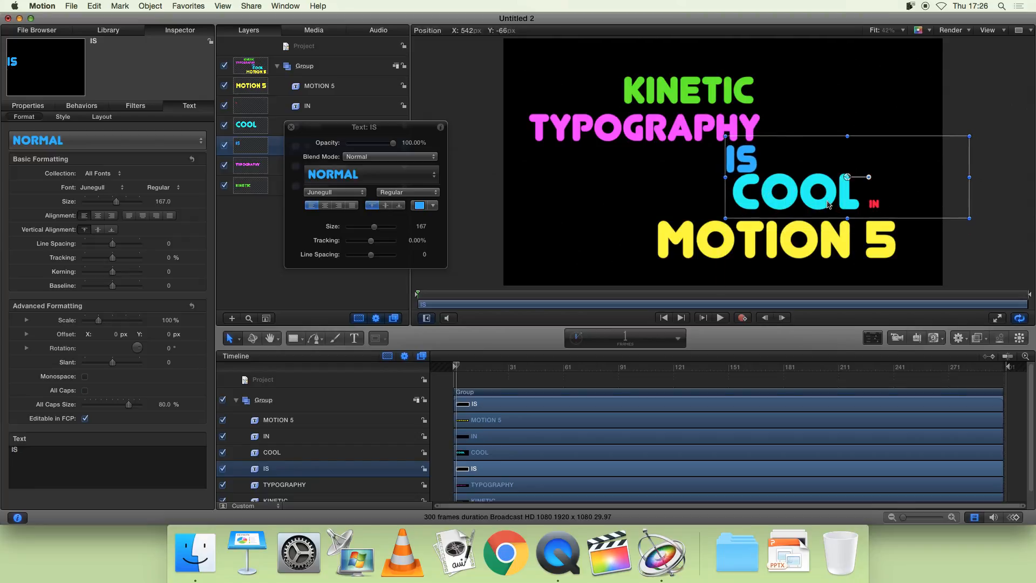
click(822, 247)
drag(816, 204, 810, 217)
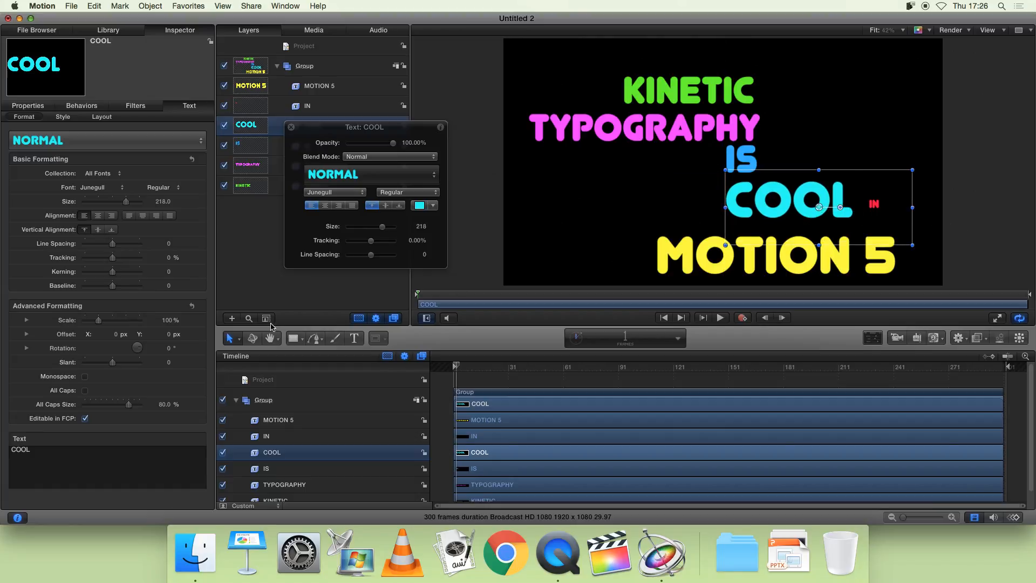
Step: Narrow the COOL text box to the width of the word
click(354, 338)
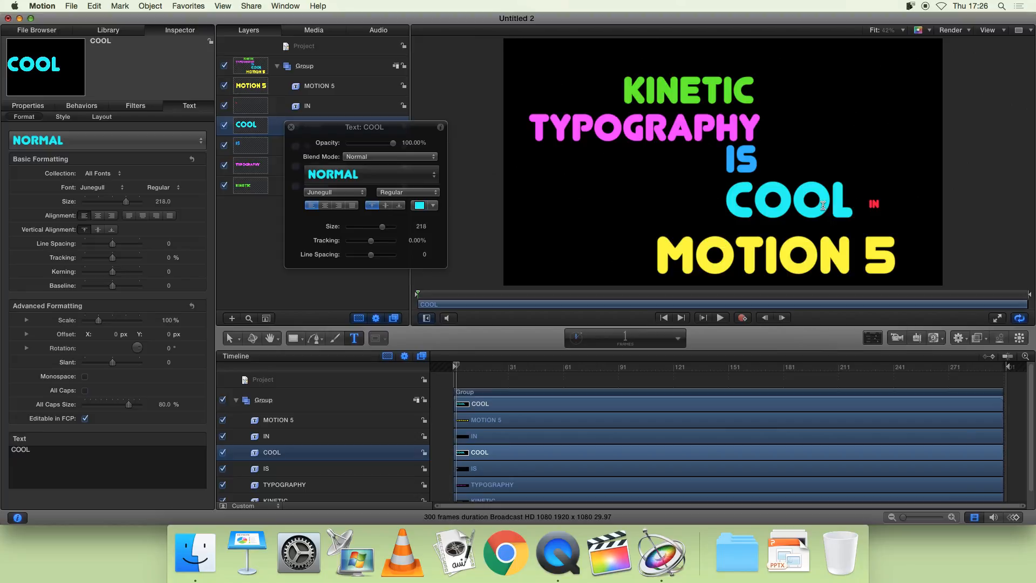
click(823, 206)
drag(875, 209, 856, 209)
click(229, 338)
Step: Set the size of IN to 136, place it right beside COOL, and raise MOTION 5 close beneath them
click(875, 205)
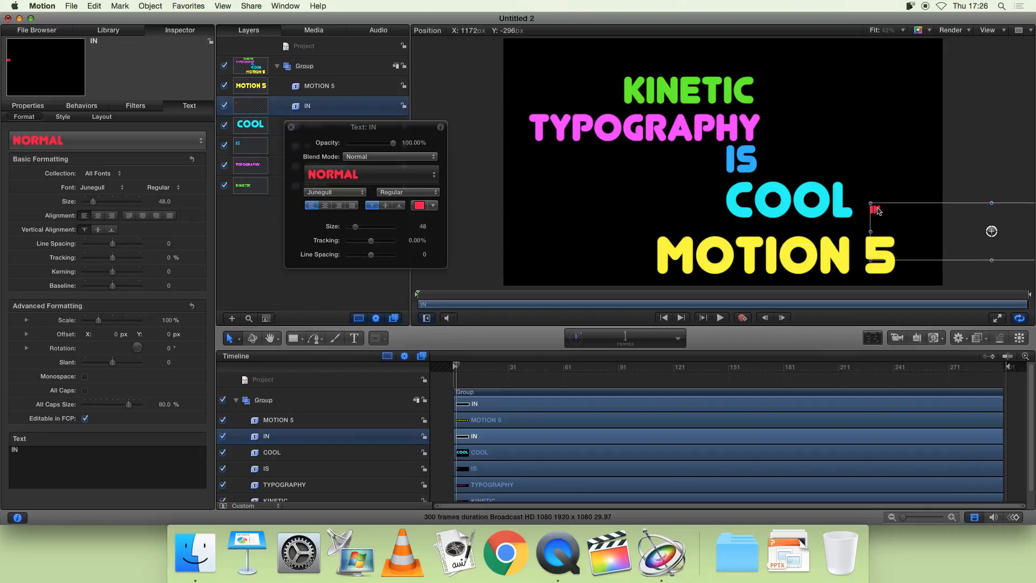
drag(352, 228, 371, 228)
drag(911, 218, 900, 210)
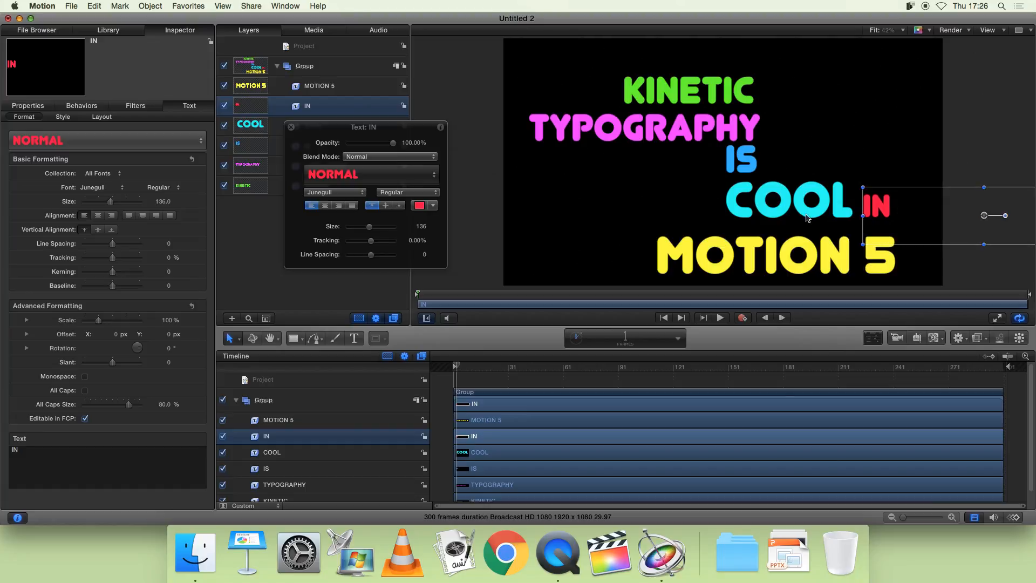
drag(815, 253, 815, 249)
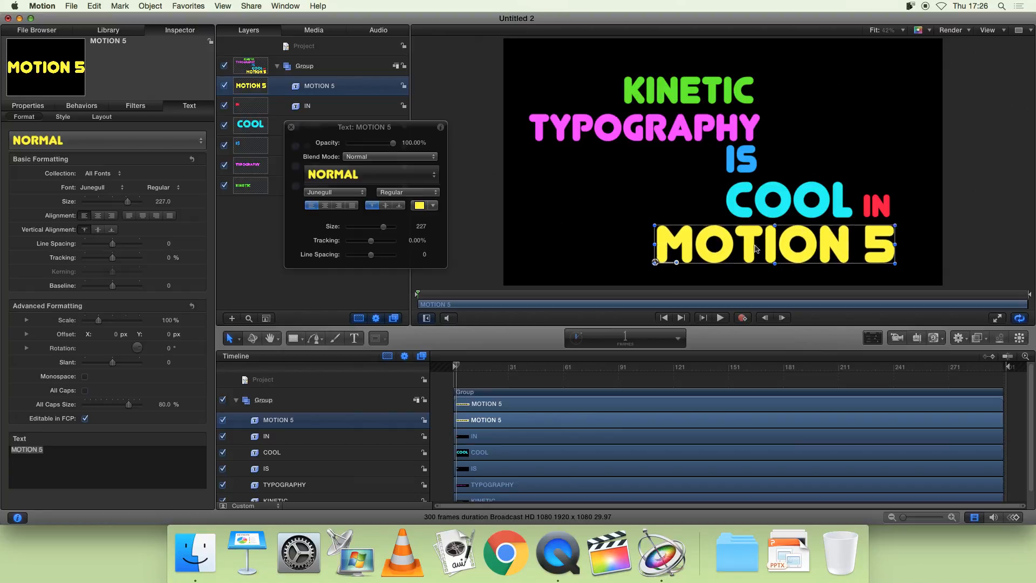
Step: Set the font of TYPOGRAPHY to Kannada MN and the font of COOL to Hobo Std
click(671, 136)
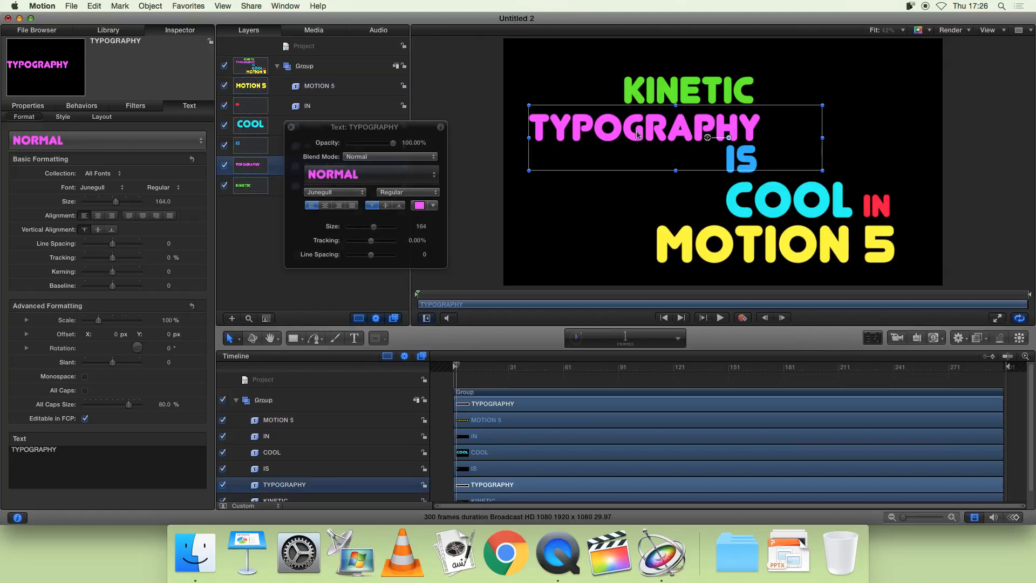
click(332, 193)
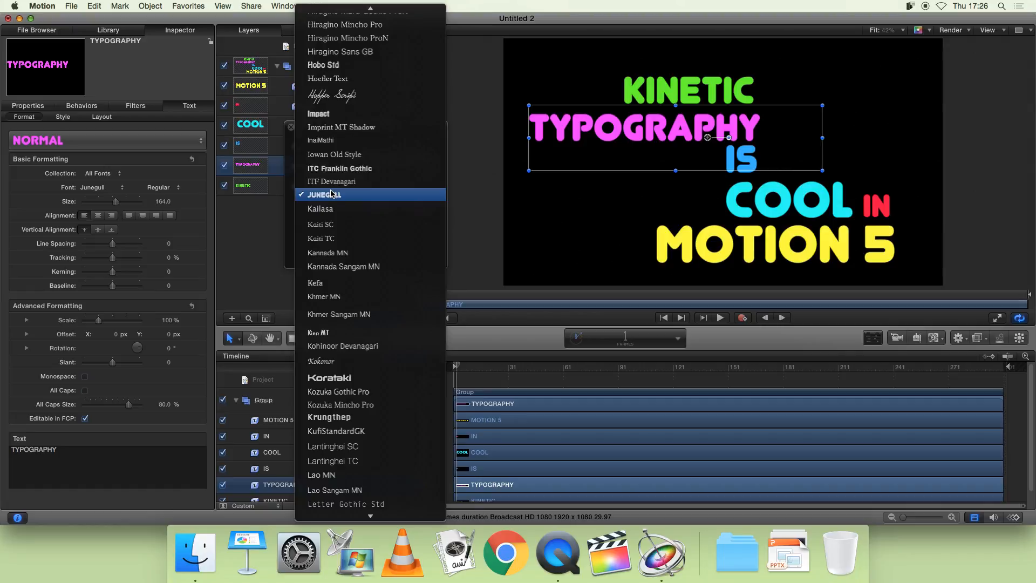
click(356, 261)
click(807, 199)
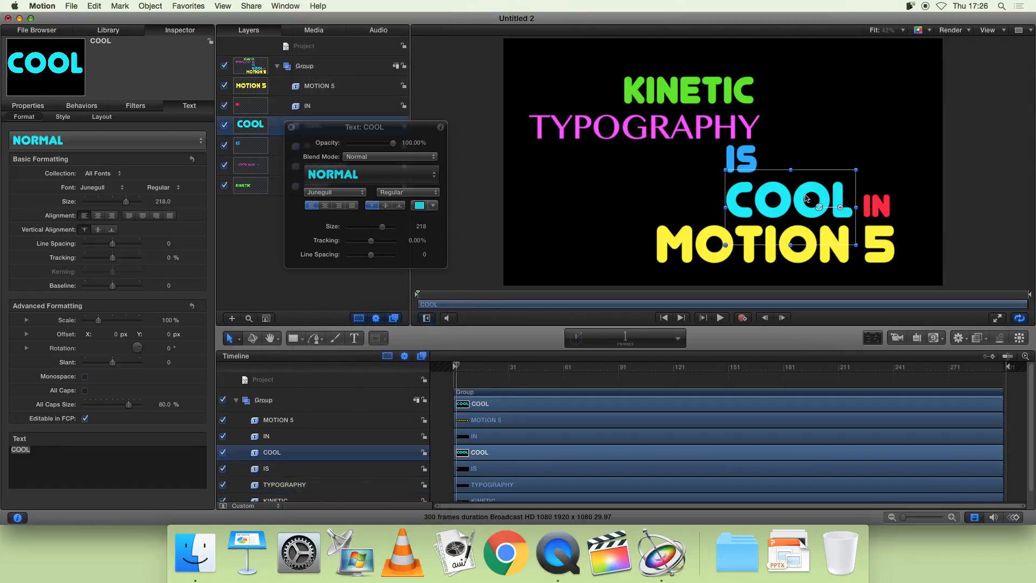
click(348, 192)
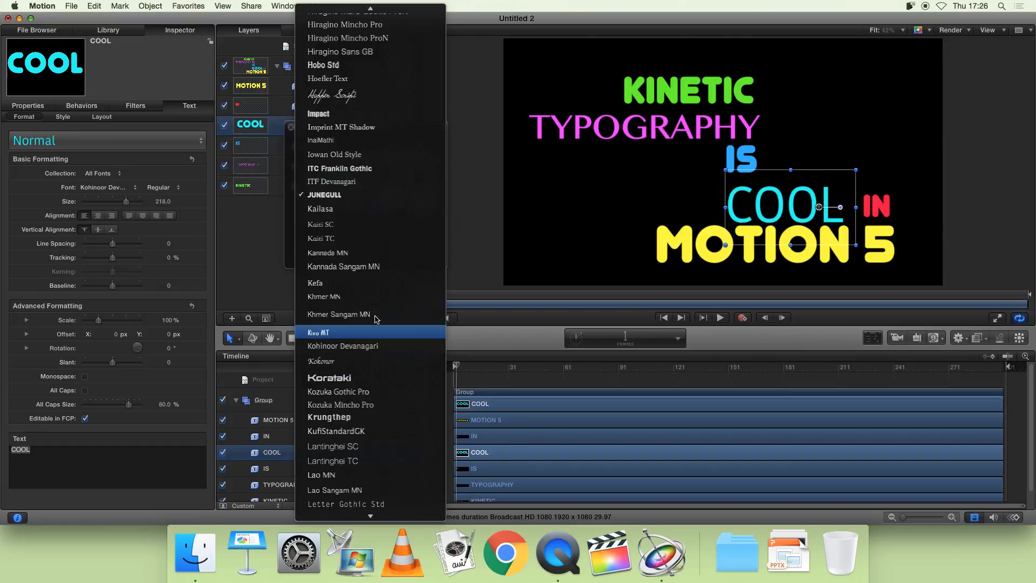
click(367, 70)
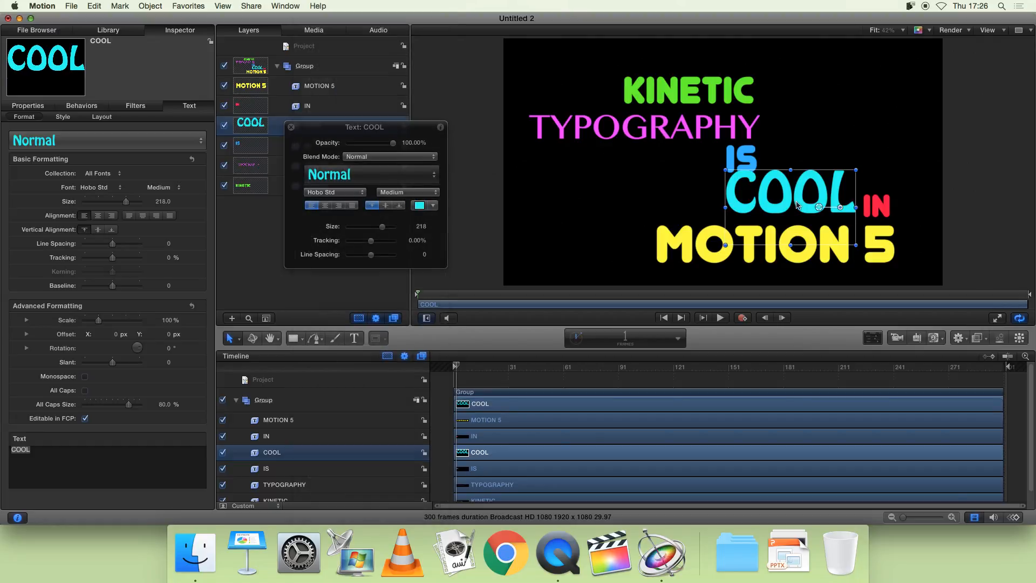
Step: Nudge COOL, IN and MOTION 5 down and left so they sit tightly together below IS
drag(797, 202, 792, 211)
click(863, 212)
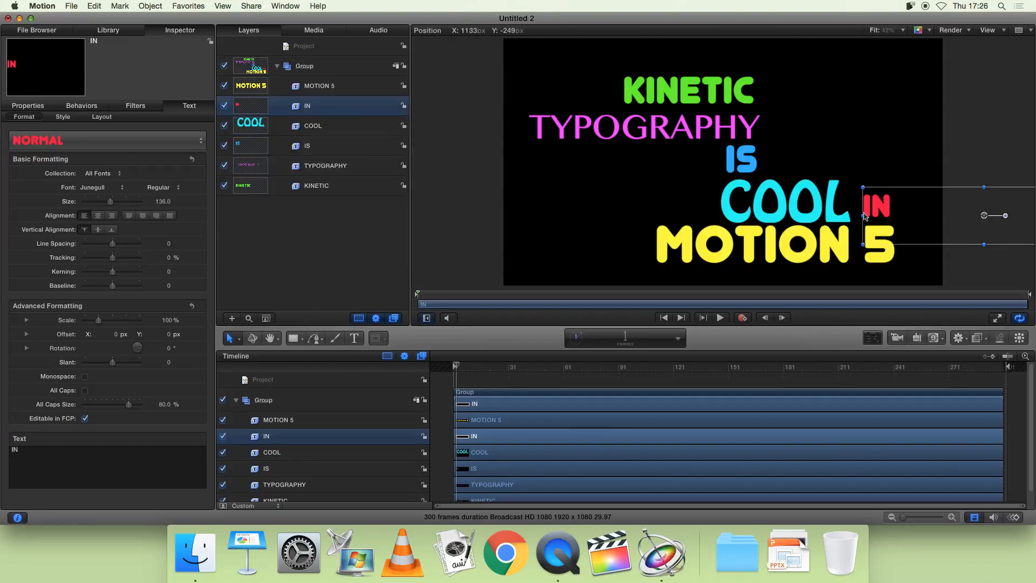
drag(864, 211, 860, 217)
drag(807, 238, 798, 238)
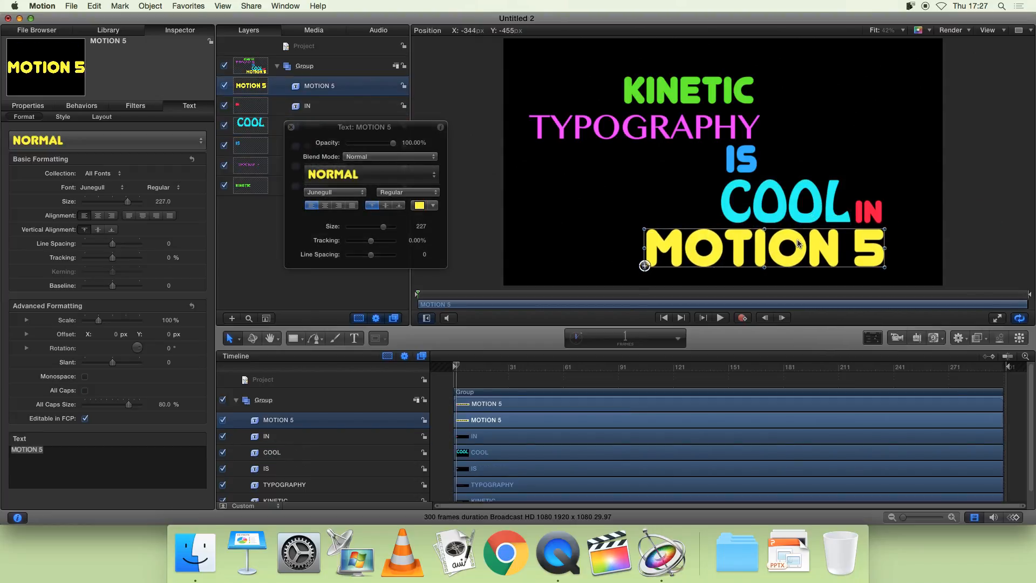
Step: Apply the Neon text style preset to MOTION 5, enlarge it and fit it directly beneath COOL IN
click(390, 179)
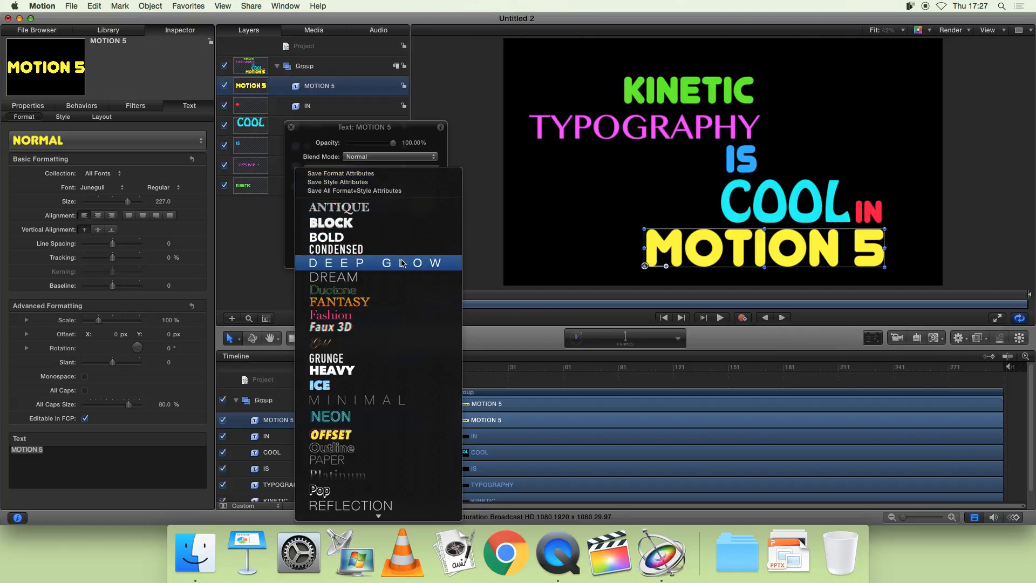
click(386, 416)
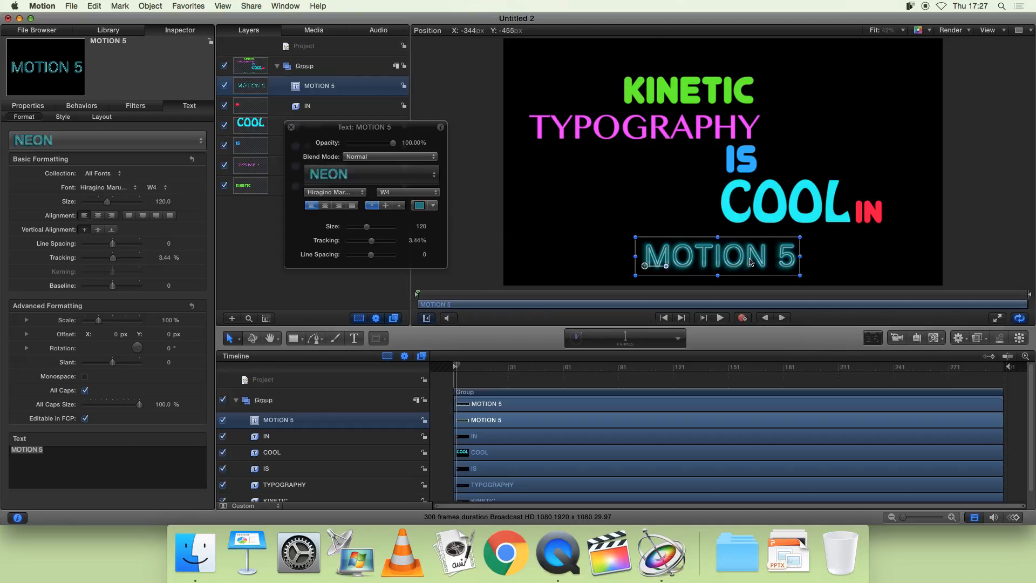
drag(750, 260, 802, 254)
drag(370, 231, 380, 230)
drag(813, 256, 771, 258)
click(1007, 265)
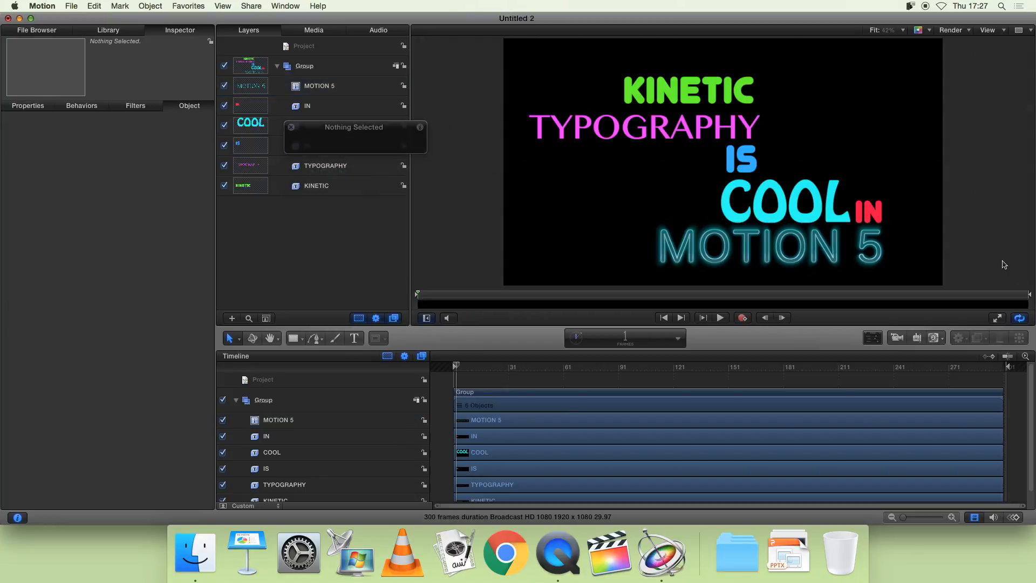
Step: Move KINETIC, TYPOGRAPHY and IS upward, keeping them stacked above COOL
click(710, 90)
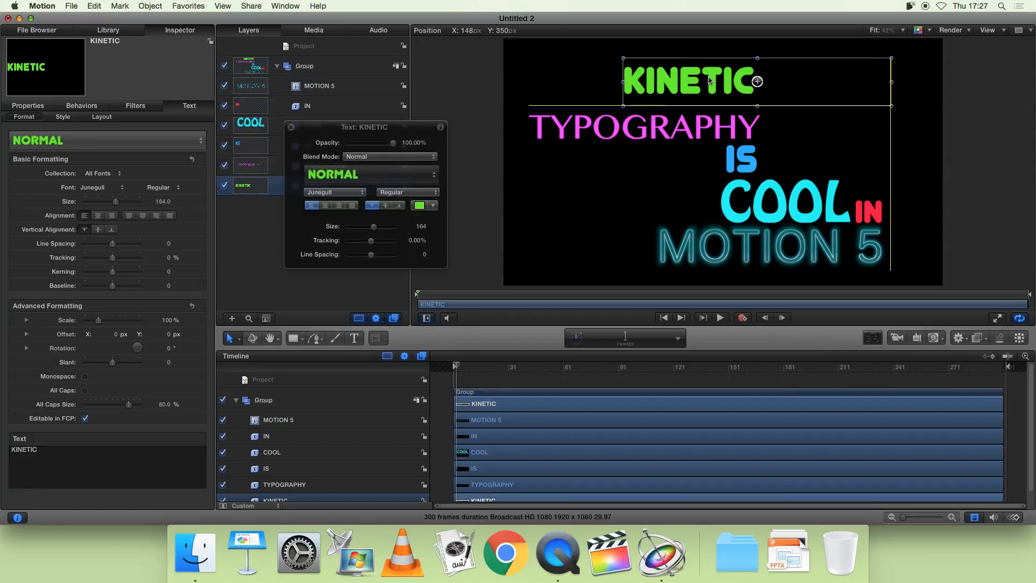
drag(710, 133, 709, 118)
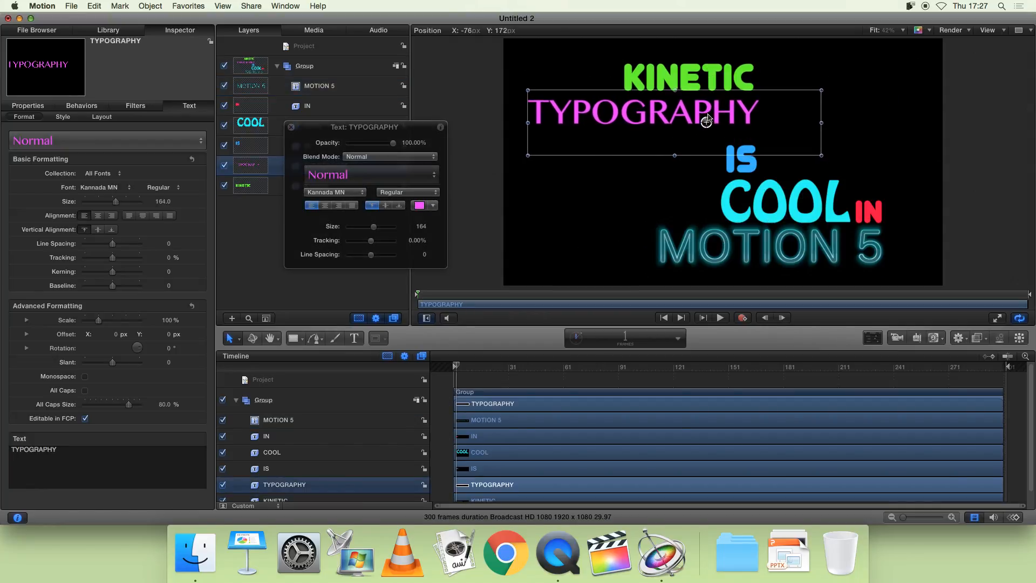
drag(746, 169, 746, 156)
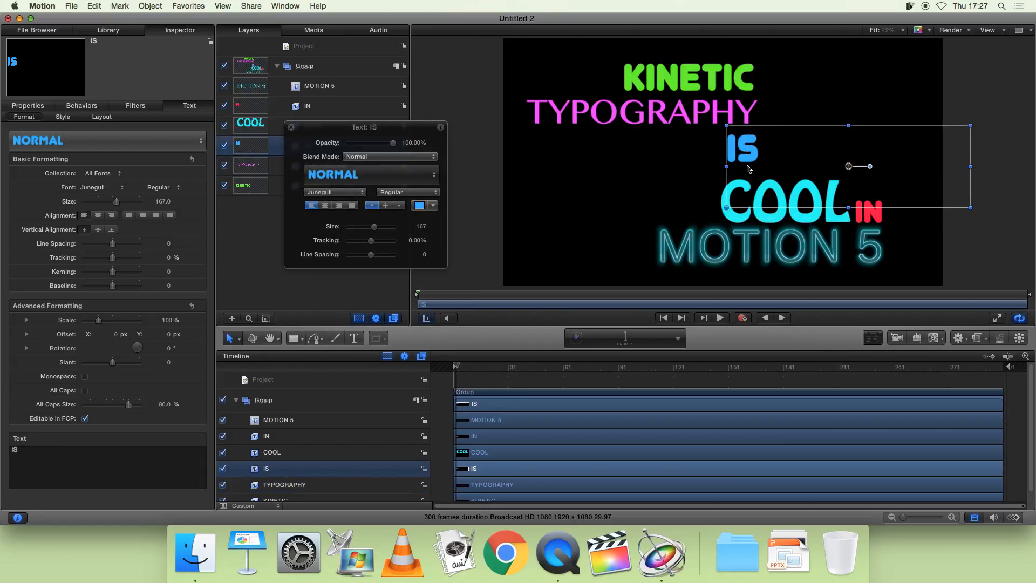
Step: Nudge COOL, IN and MOTION 5 slightly upward to close the gaps below IS, and deselect everything
drag(752, 220, 753, 210)
drag(878, 221, 881, 213)
drag(845, 253, 850, 246)
click(978, 243)
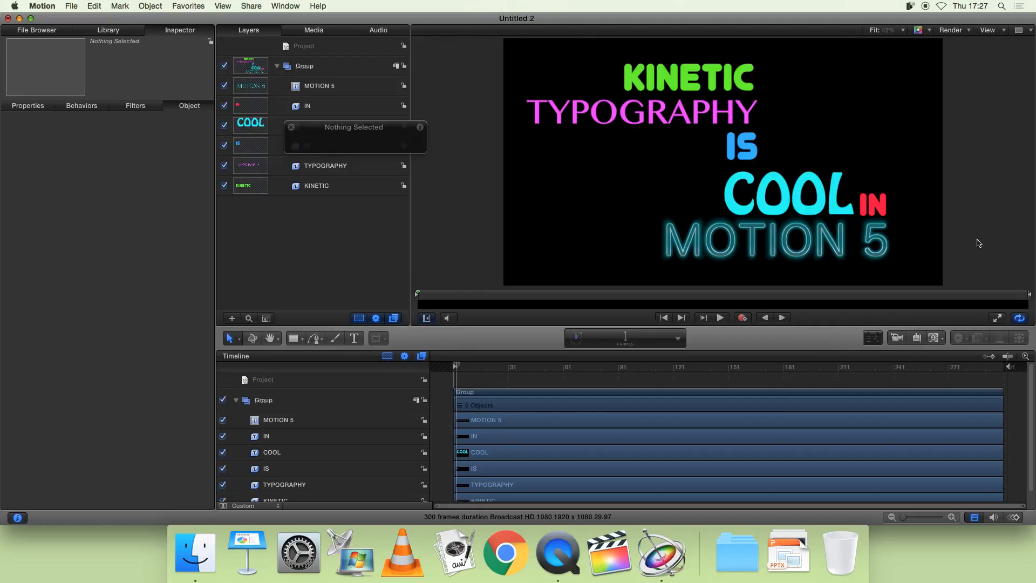
Step: Close the floating HUD and add a camera to the project, switching the 2D group to 3D
click(291, 128)
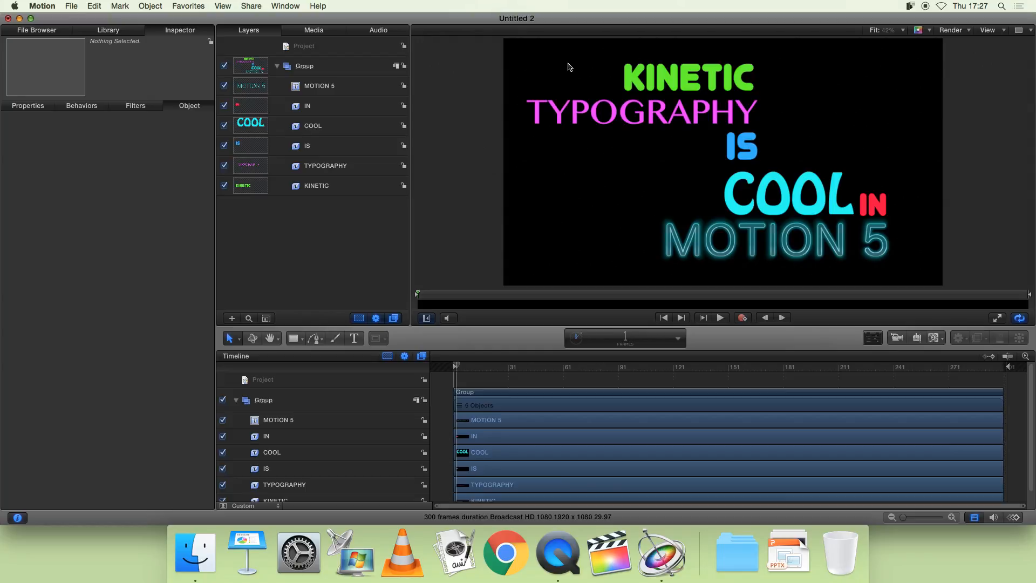
click(901, 344)
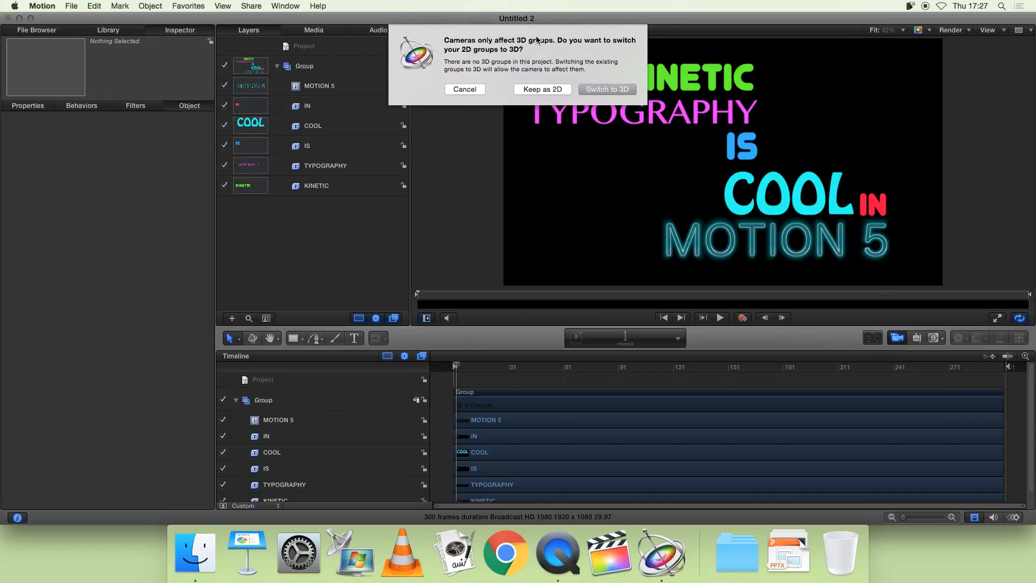
click(618, 89)
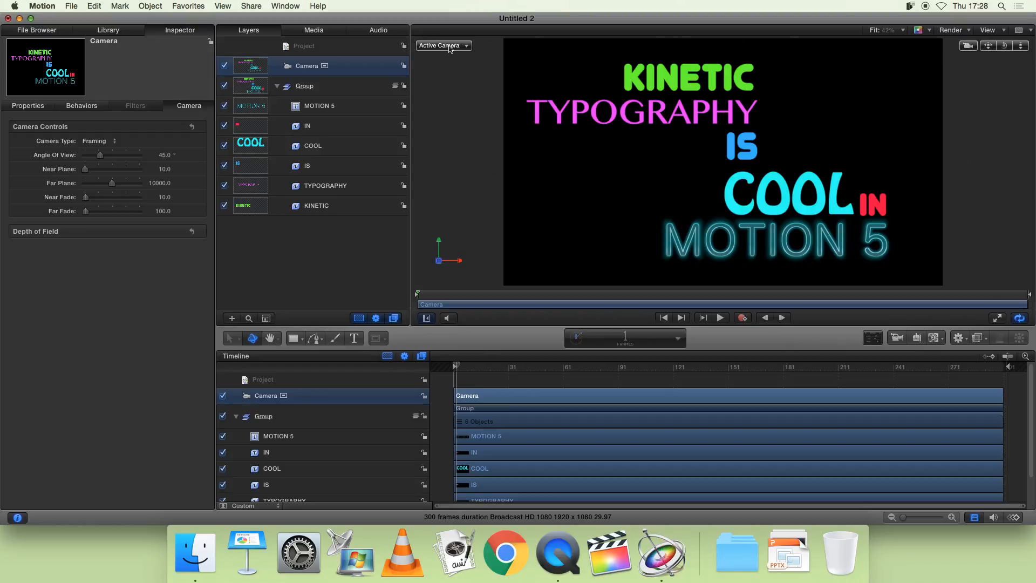
Step: Examine the scene from the Left view at 100% zoom
click(466, 47)
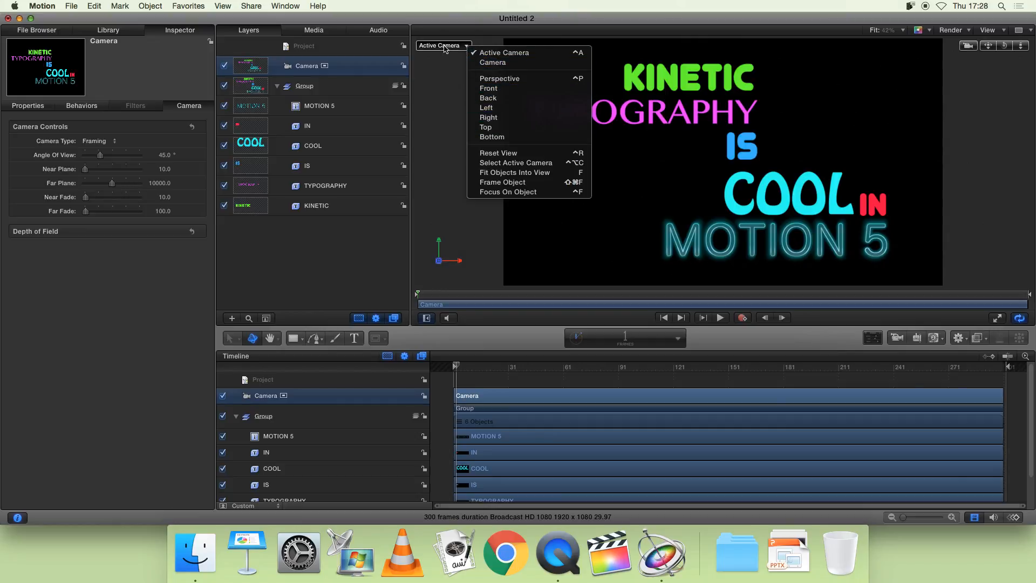
click(517, 108)
key(alt+z)
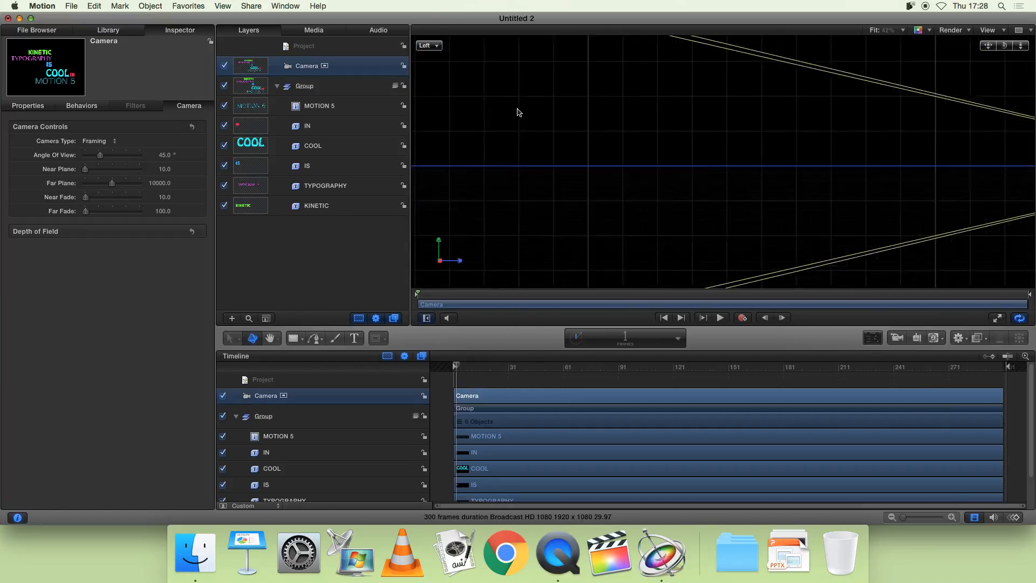
scroll(872, 132, down, 3)
scroll(866, 136, up, 4)
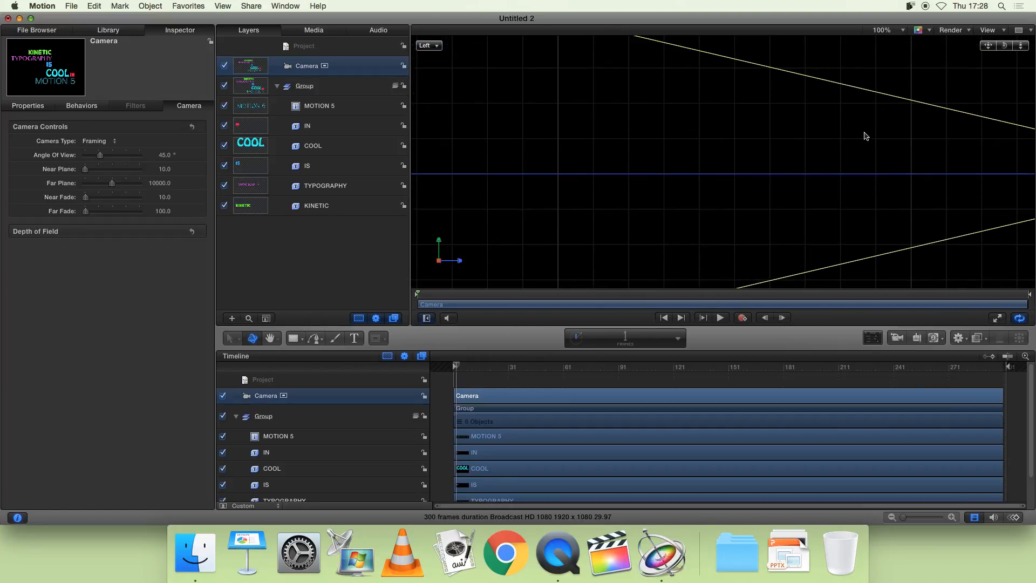
scroll(866, 136, down, 5)
scroll(866, 136, up, 7)
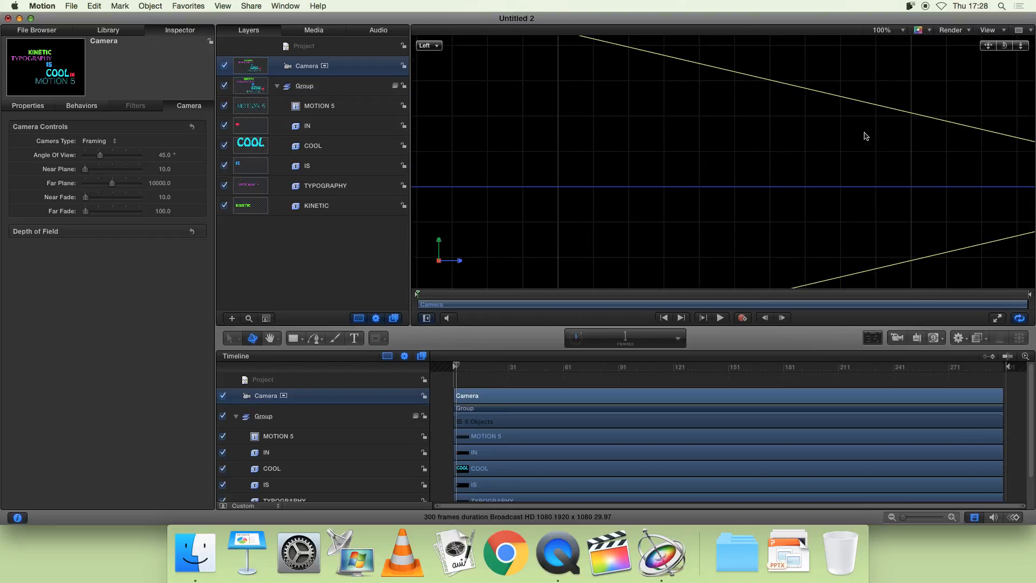
Step: Examine the words and the camera in 3D space by panning and orbiting the Perspective view
click(428, 46)
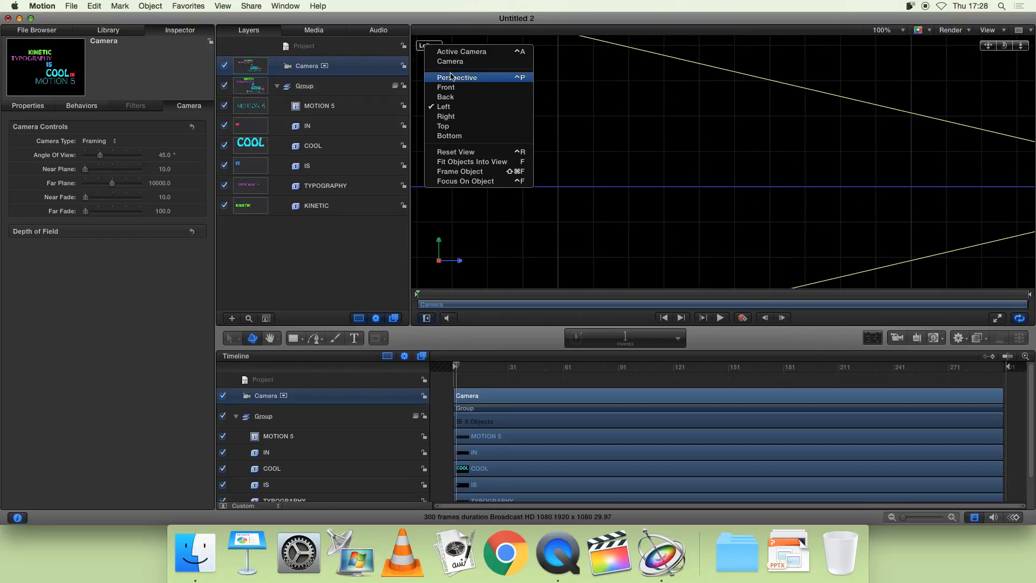
click(456, 76)
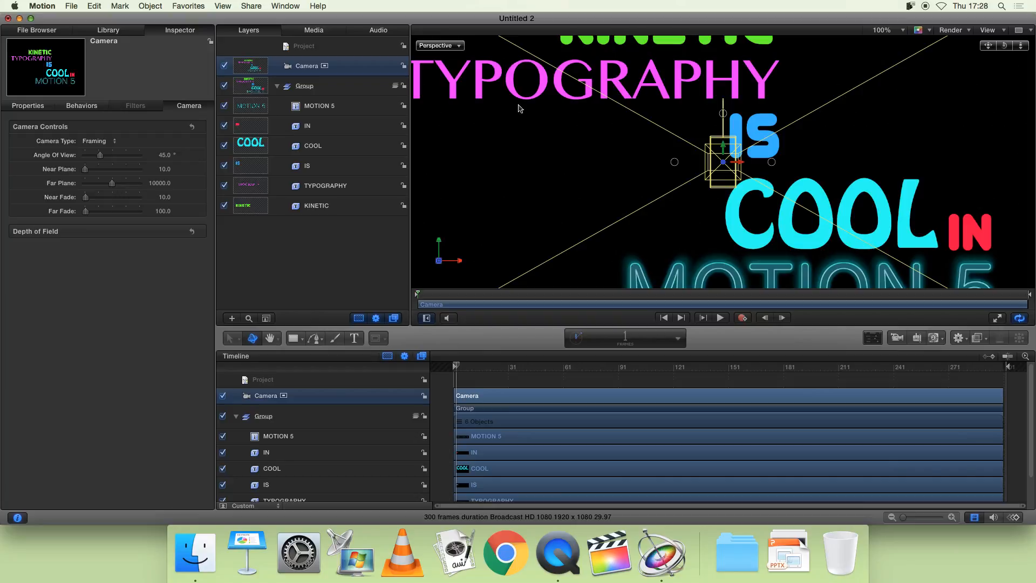
drag(513, 119, 542, 137)
drag(1004, 46, 1026, 60)
drag(542, 137, 500, 117)
scroll(561, 128, down, 3)
scroll(562, 128, up, 5)
drag(562, 125, 565, 185)
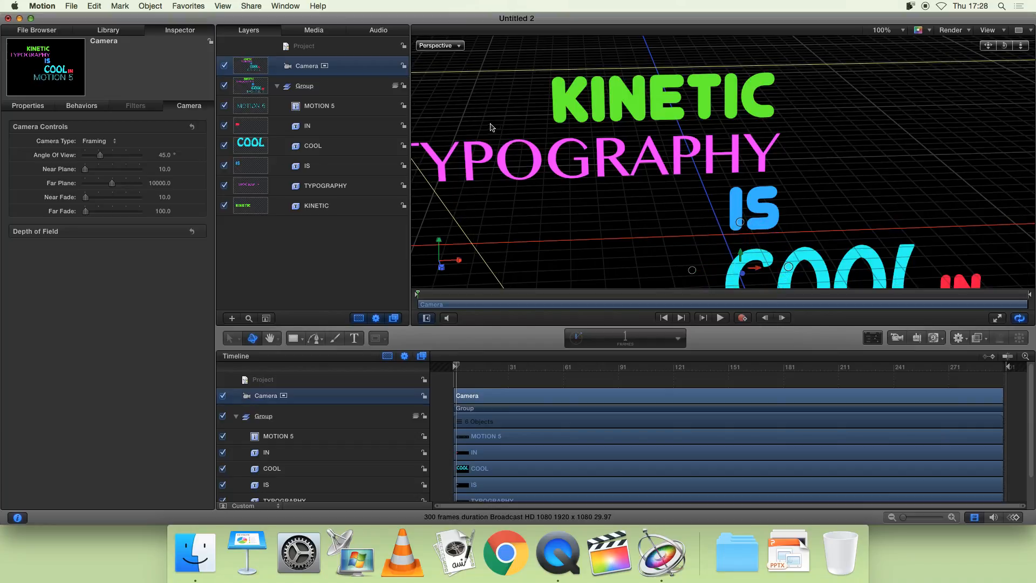
Step: Check the scene from the Back view and return to the Active Camera view
click(451, 44)
click(475, 90)
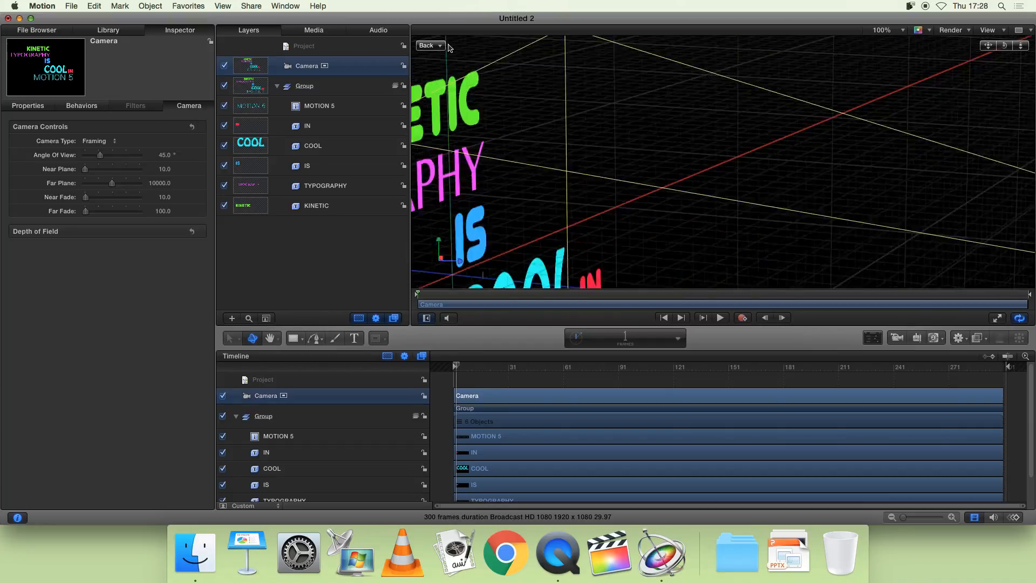
click(449, 47)
click(467, 53)
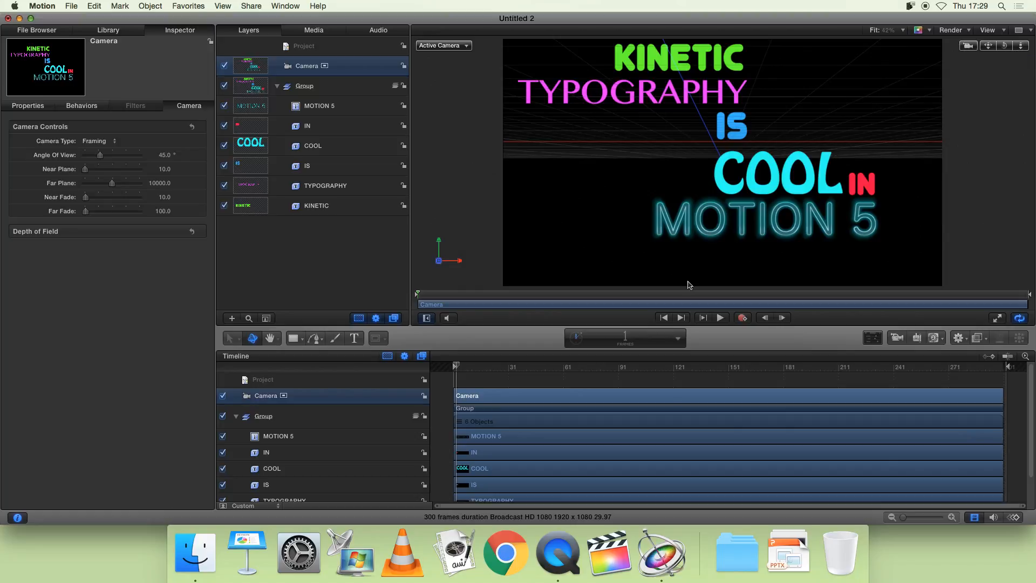
Step: Try moving and rotating the camera around the words, and reset the camera's transform
drag(1020, 51, 995, 109)
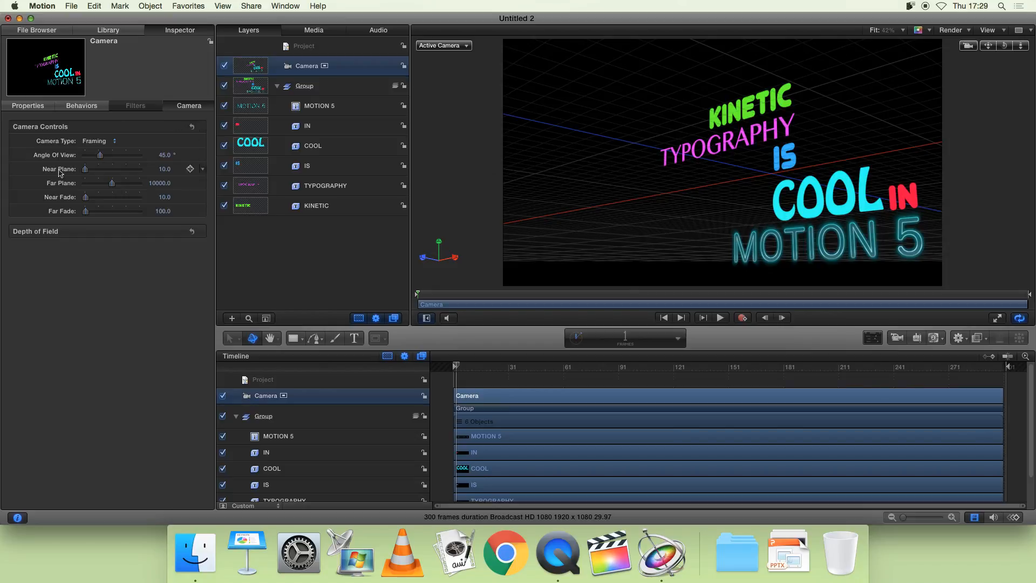
click(48, 110)
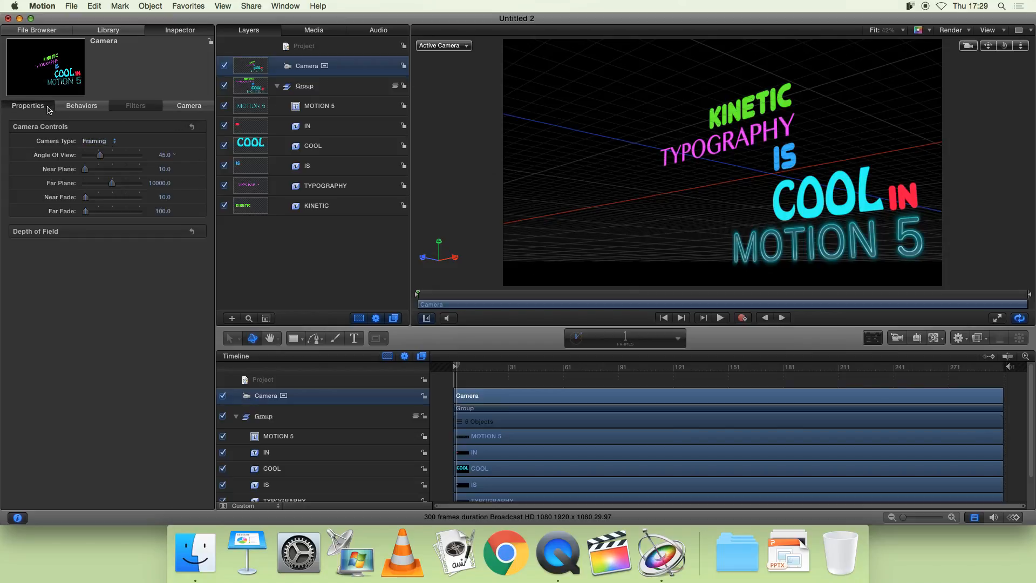
click(193, 127)
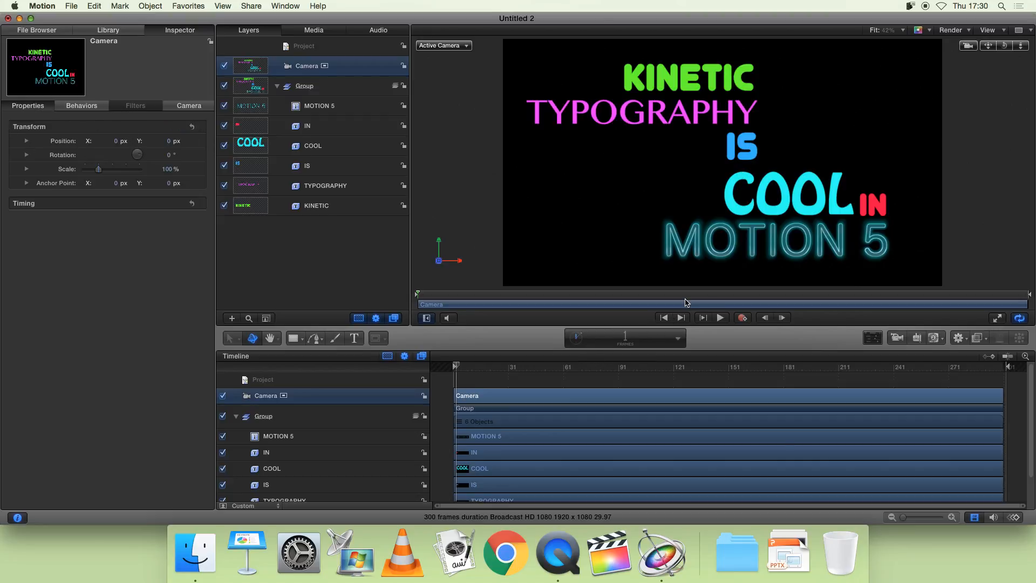
Step: Pan the camera to about X -153 px, Y 311 px for the opening shot and enable keyframe recording at the first frame
drag(989, 45, 1012, 210)
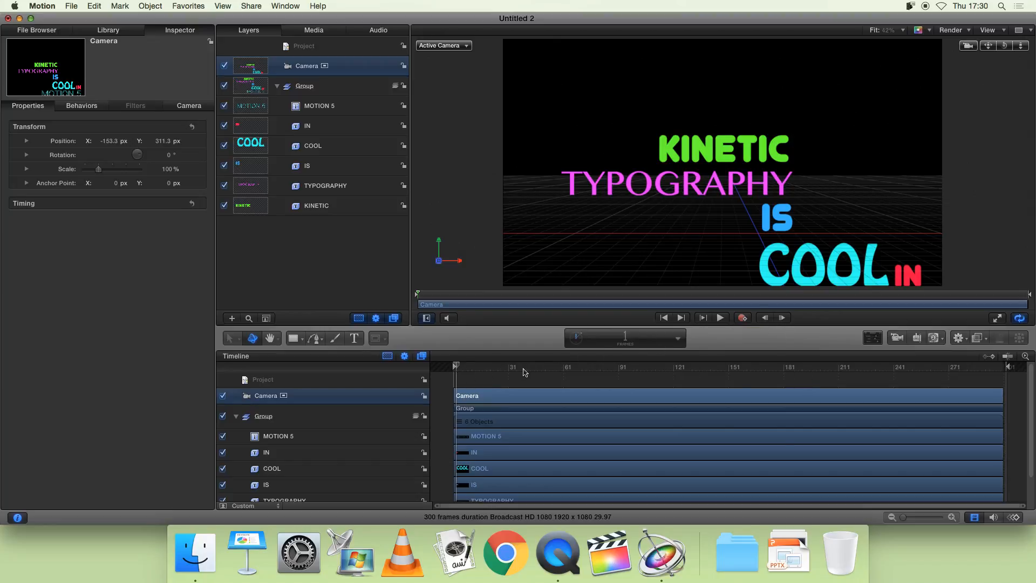
mouse_move(458, 366)
mouse_down()
mouse_move(481, 368)
mouse_move(450, 371)
mouse_up()
drag(458, 367, 439, 377)
click(742, 318)
Step: Record a camera keyframe at frame 60 that moves in close on KINETIC, at about X -137 px, Y 356 px
drag(456, 370, 510, 371)
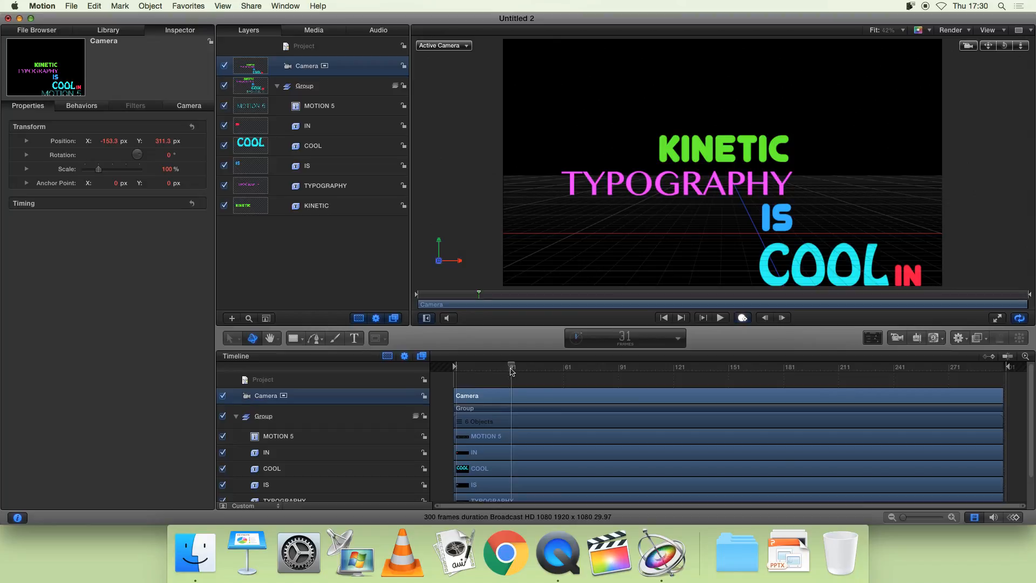
drag(512, 371, 563, 371)
key(a)
drag(1020, 45, 1020, 52)
drag(1021, 46, 1002, 35)
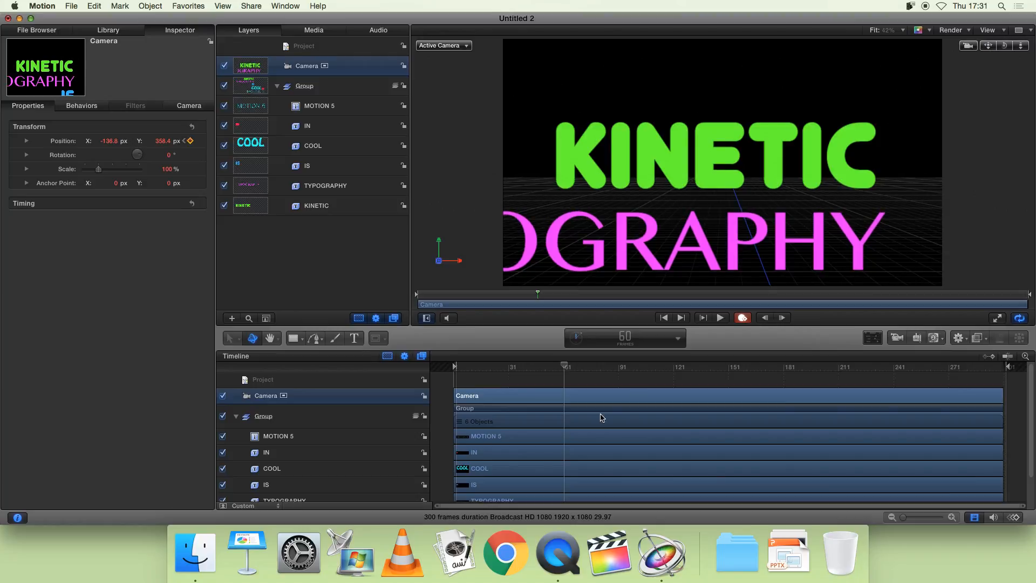
Step: Record camera keyframes framing TYPOGRAPHY at frame 120 (about X -363, Y 236 px) and, slightly rotated, IS at frame 180 (about X -524, Y 24 px)
drag(577, 370, 672, 373)
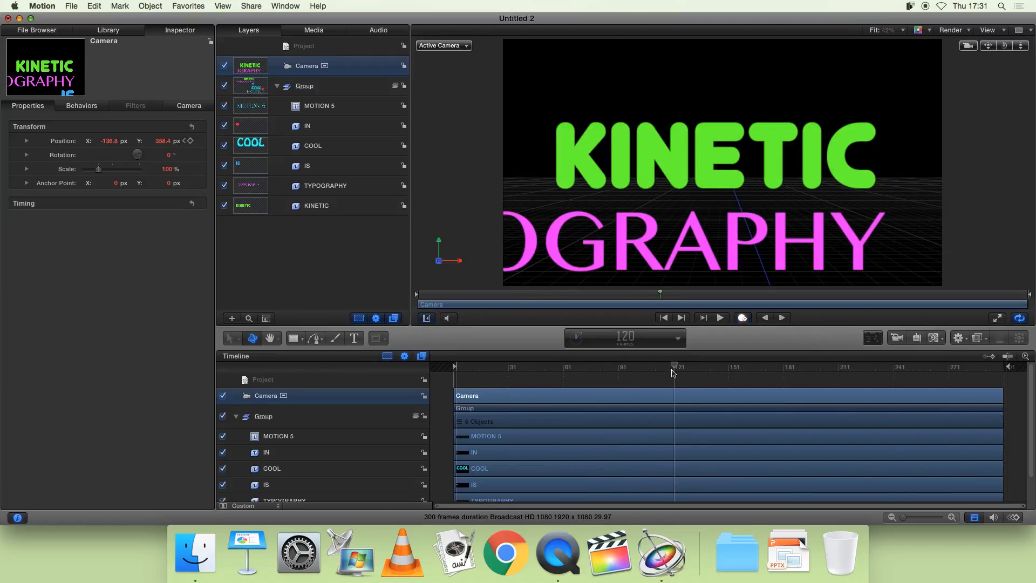
drag(992, 51, 972, 56)
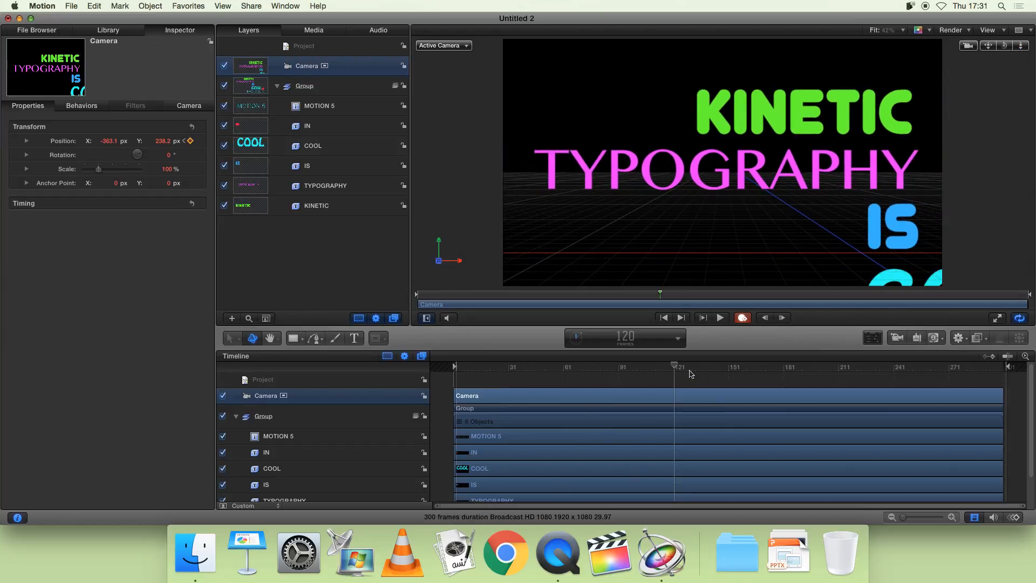
drag(677, 369, 785, 376)
drag(988, 45, 825, 6)
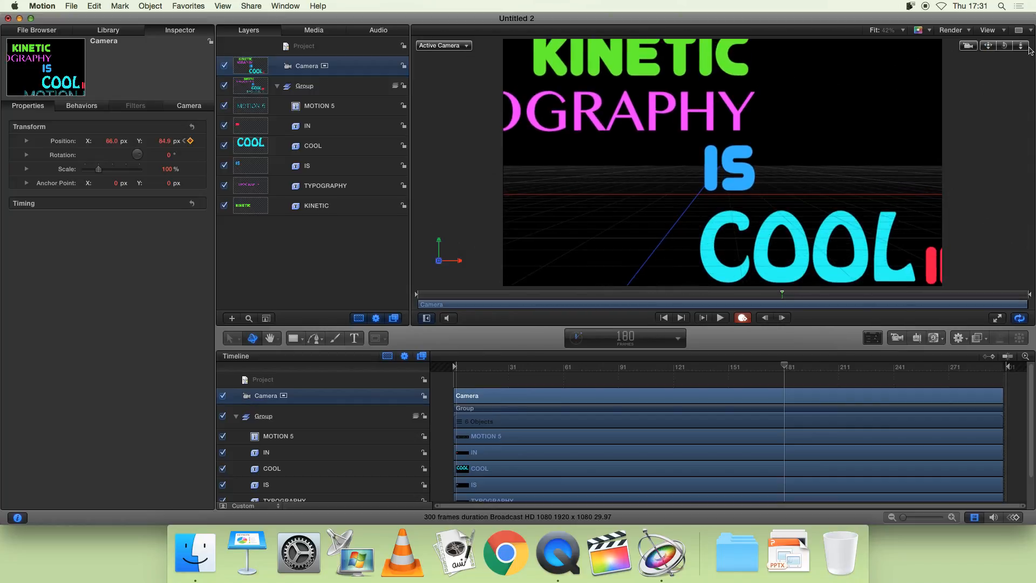
drag(1021, 45, 990, 54)
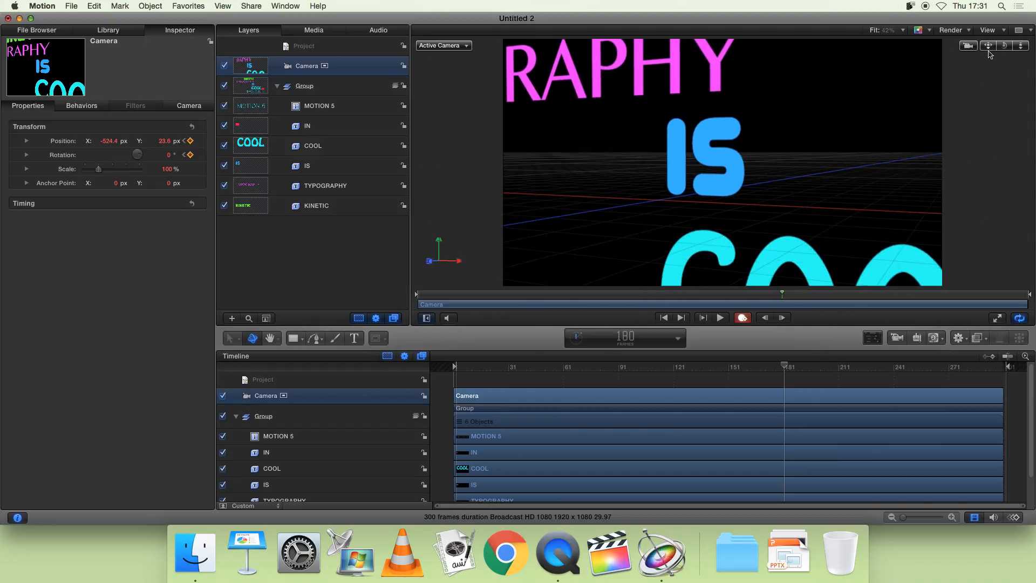
Step: Record camera keyframes framing COOL IN at frame 240 (about X 712, Y -233 px) and MOTION 5 at frame 298 (about X 230, Y -353 px)
key(a)
drag(786, 369, 873, 369)
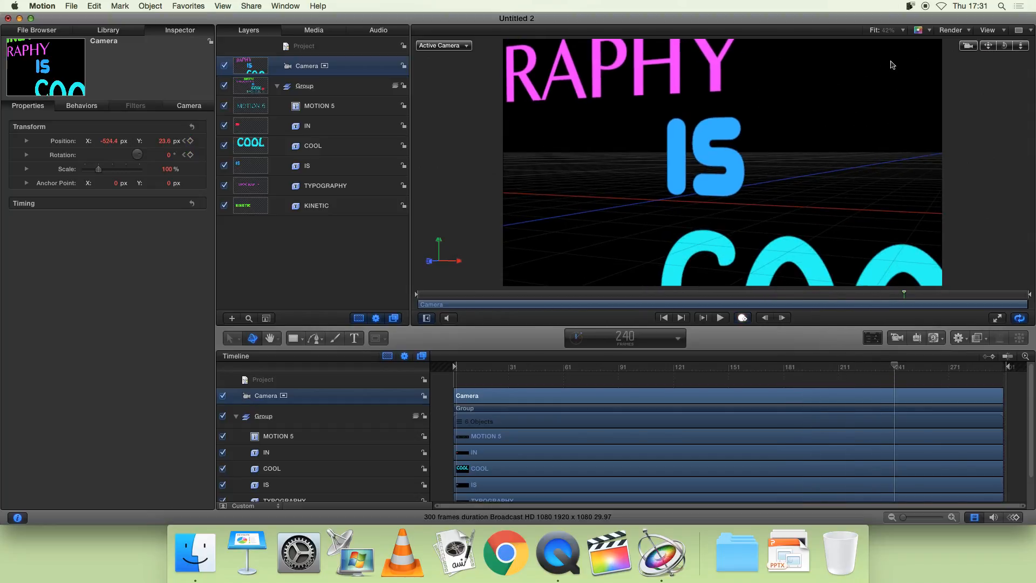
drag(991, 48, 996, 76)
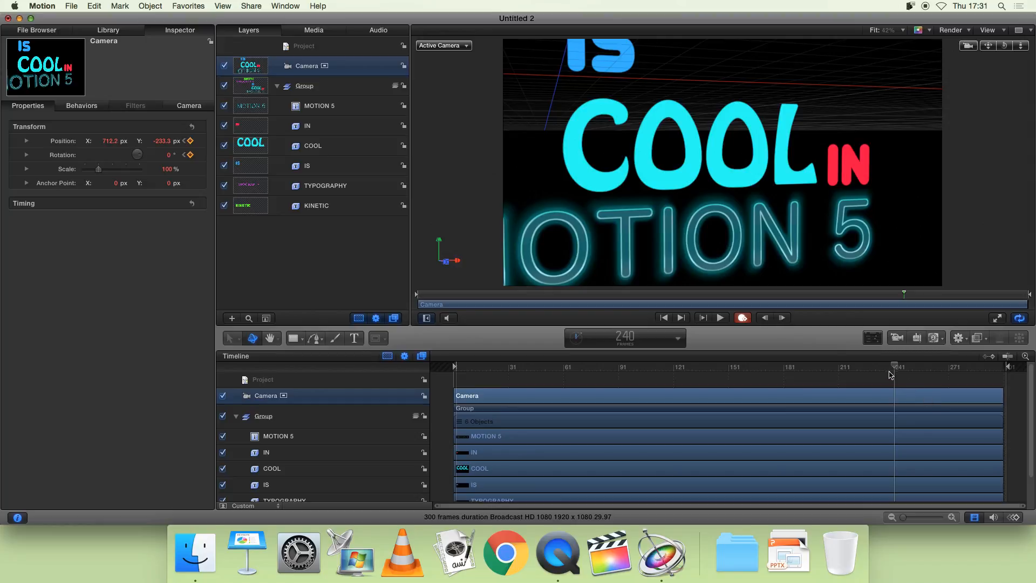
key(a)
drag(896, 368, 999, 373)
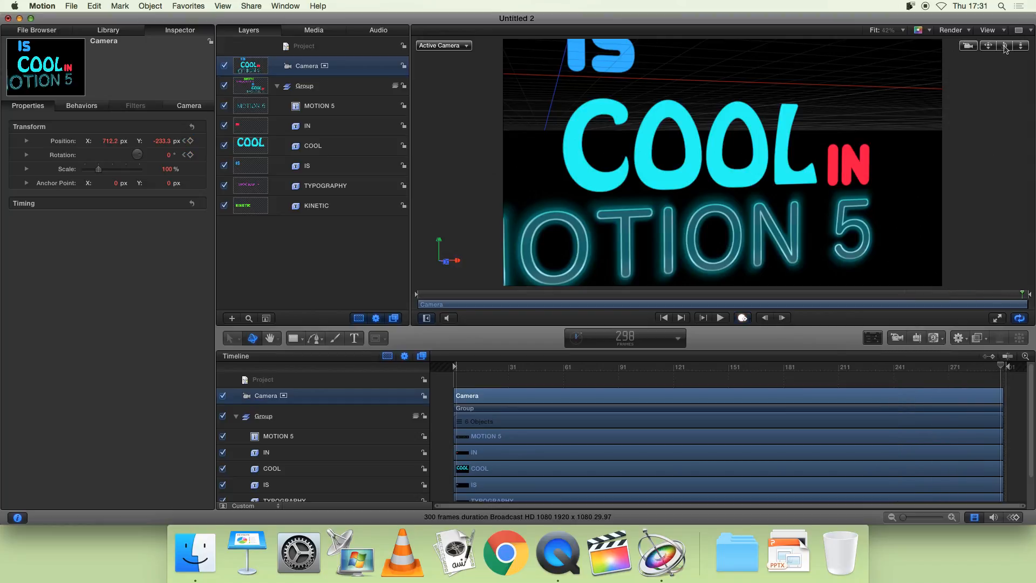
key(a)
drag(1022, 48, 990, 72)
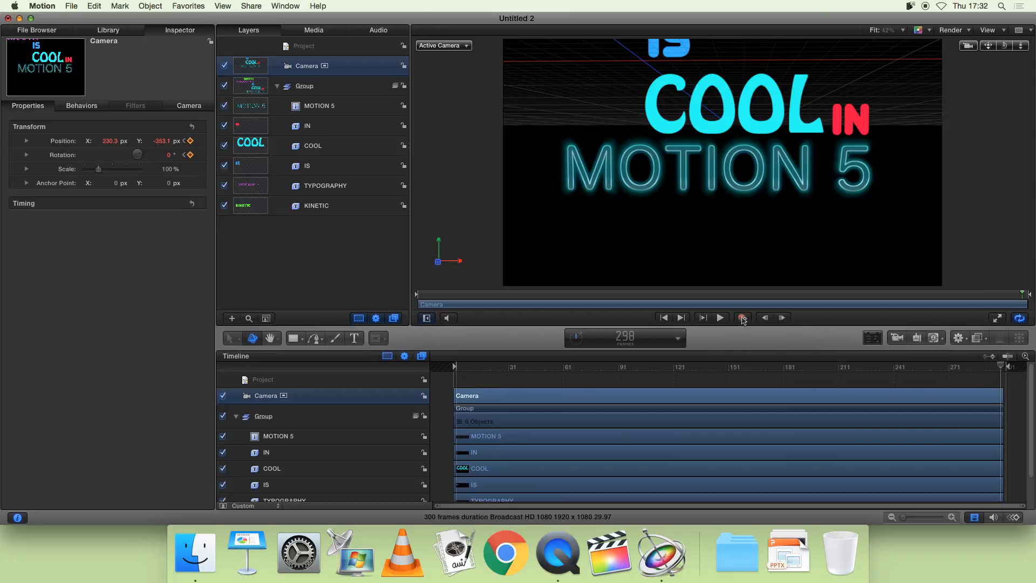
Step: Play the camera animation back from the first frame to review it
drag(1004, 367, 440, 374)
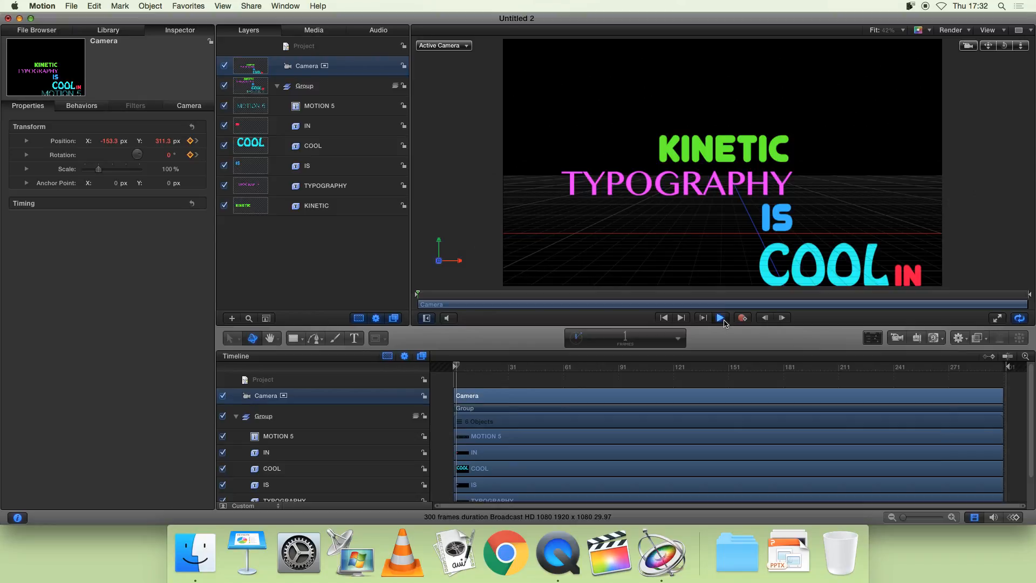
click(721, 319)
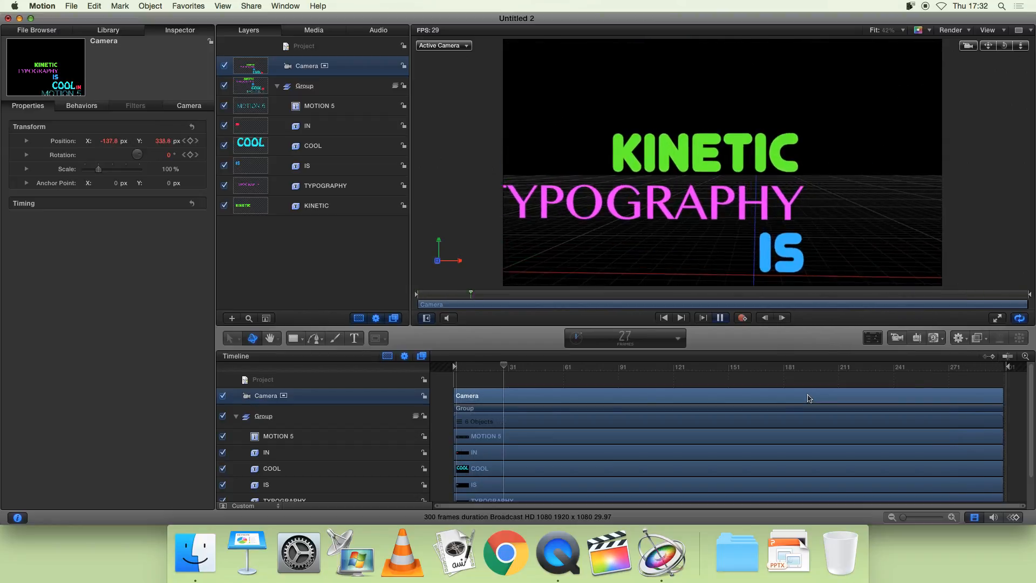
click(723, 319)
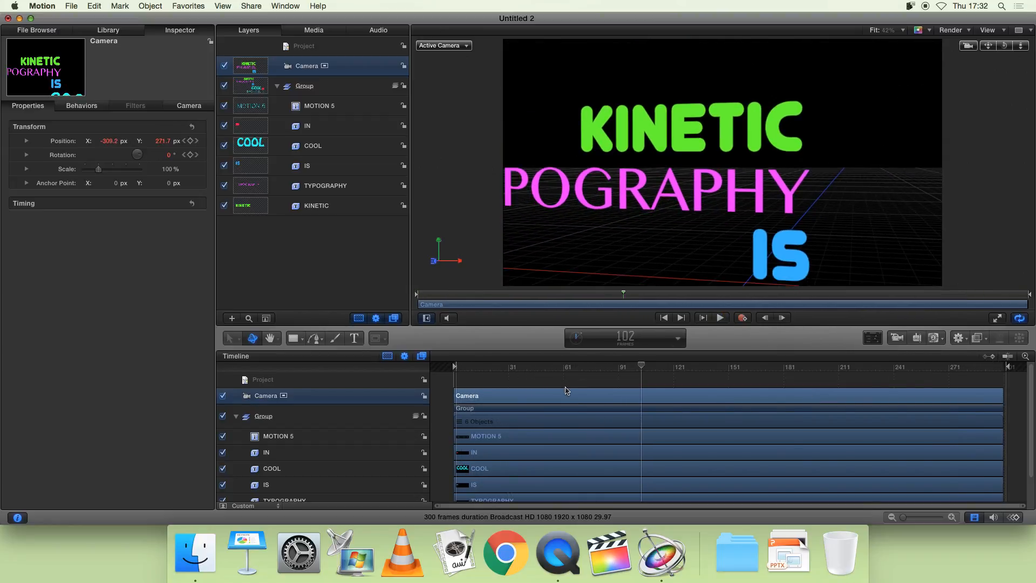
Step: Record a corrected camera rotation at the frame 60 keyframe so that KINETIC sits fully in frame
click(185, 142)
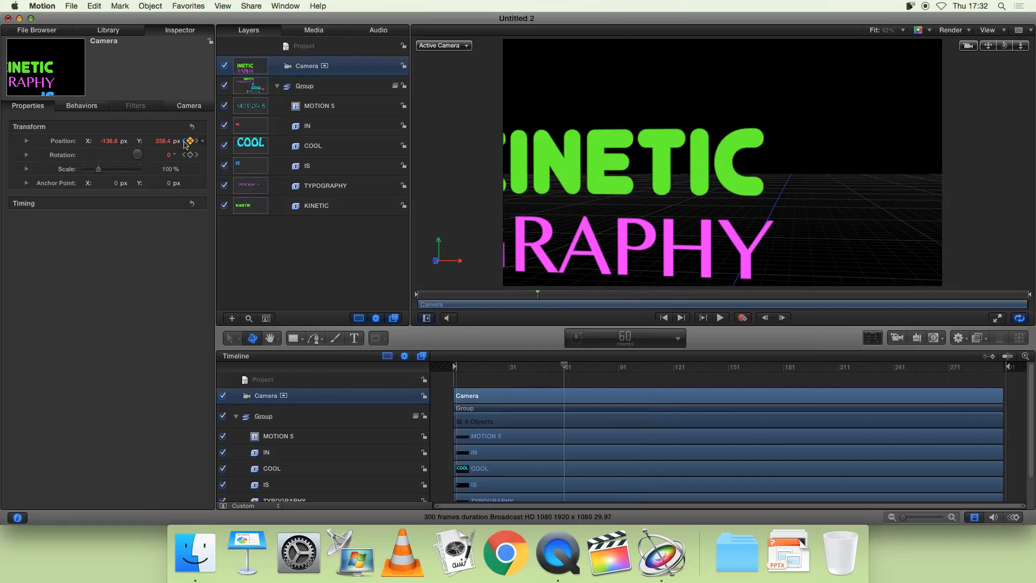
click(184, 142)
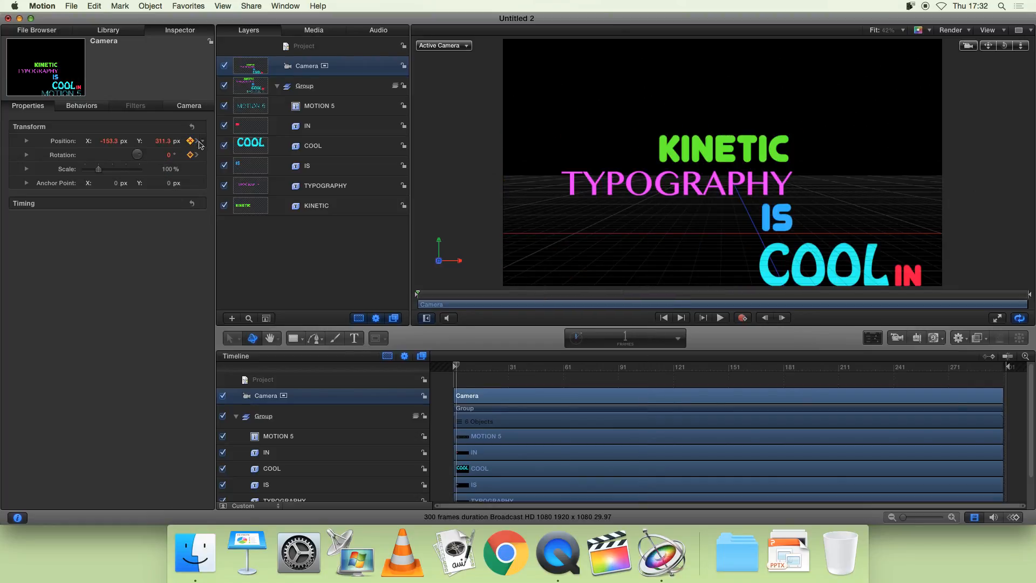
click(198, 142)
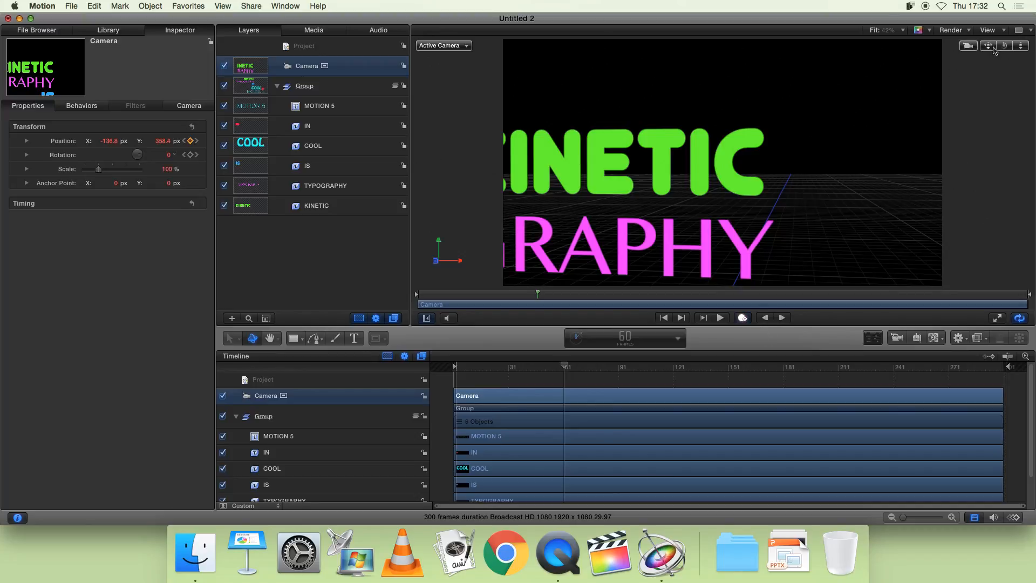
drag(1005, 47, 1005, 75)
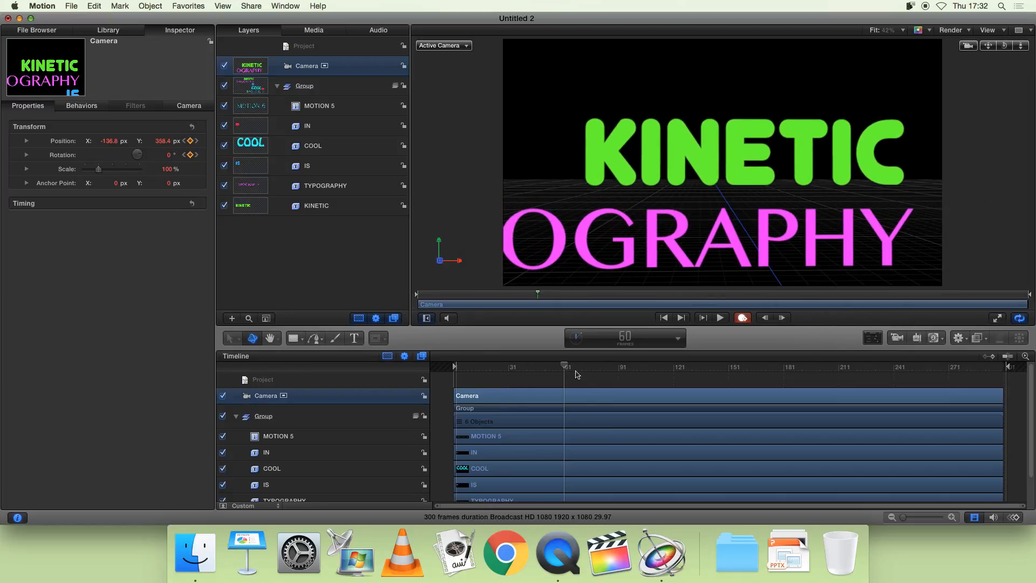
Step: Record a corrected camera rotation at the frame 120 keyframe so that TYPOGRAPHY fits fully in frame
drag(564, 369, 672, 371)
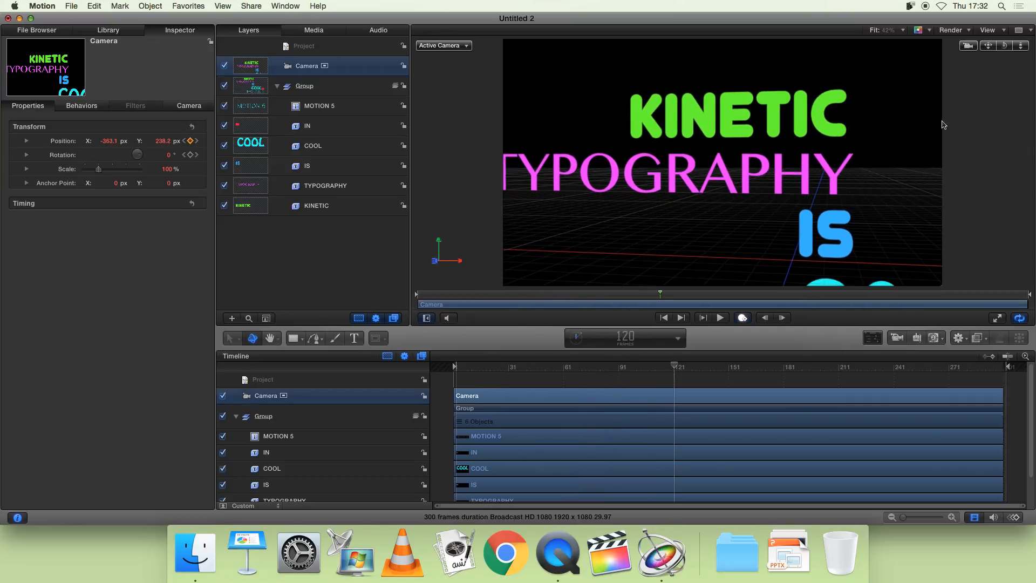
drag(1004, 46, 1000, 50)
Step: Scrub back to the first frame and play the camera animation to review the corrected move
mouse_move(677, 369)
mouse_down()
mouse_move(1006, 372)
mouse_move(571, 386)
mouse_up()
drag(506, 385, 445, 382)
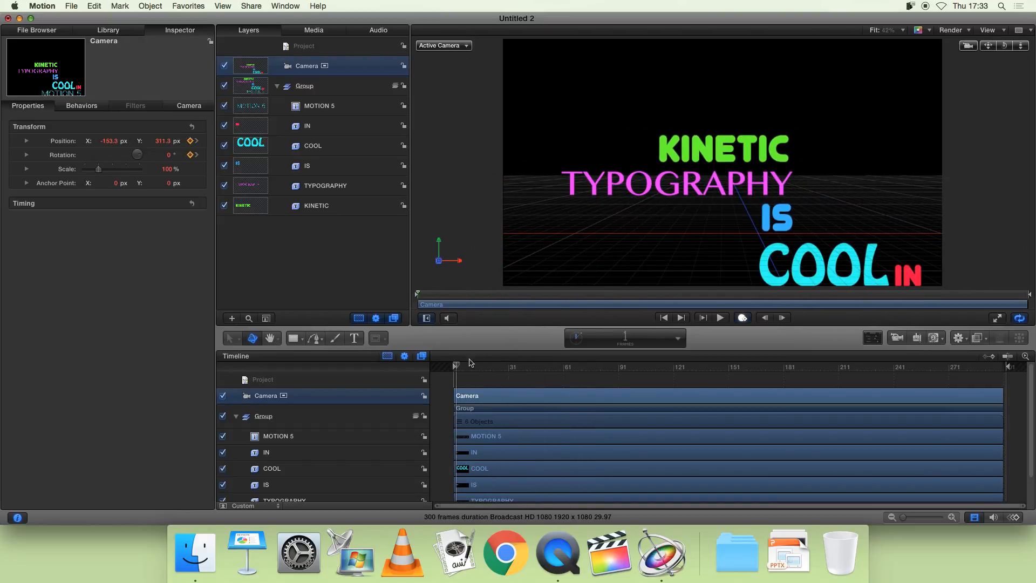
mouse_move(457, 372)
mouse_down()
mouse_move(656, 374)
mouse_move(384, 356)
mouse_up()
click(721, 318)
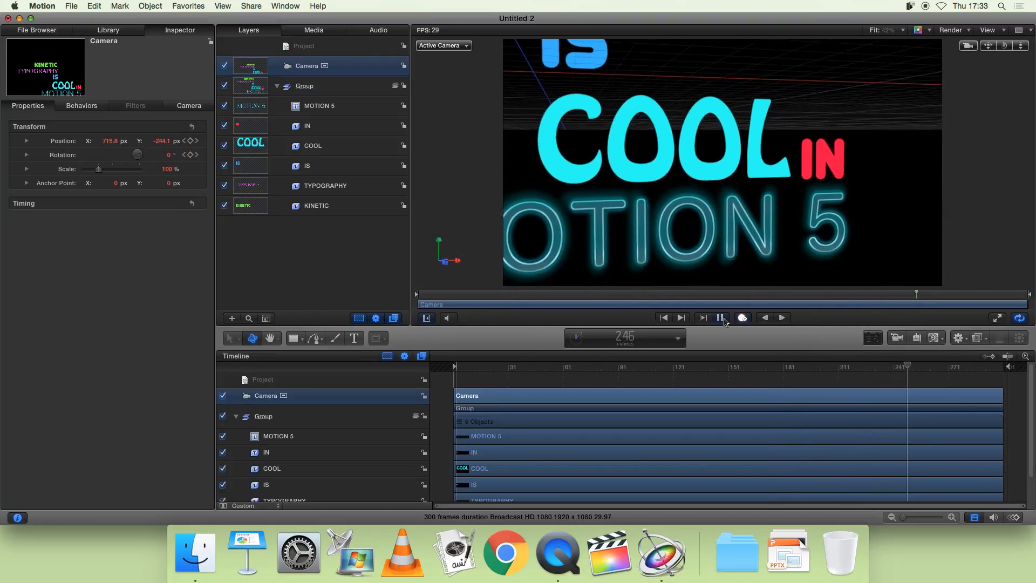
click(724, 320)
drag(465, 369, 451, 370)
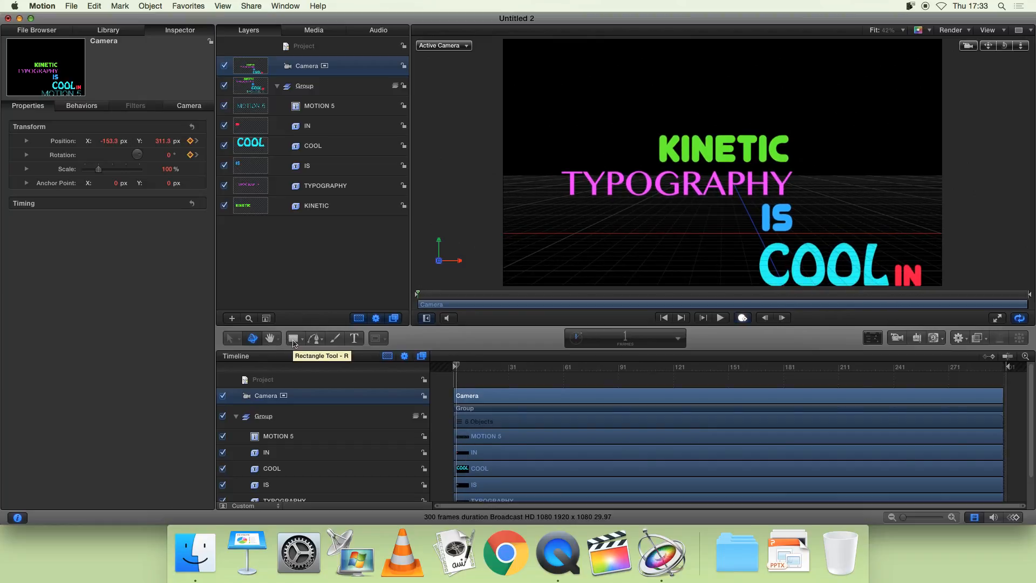
Step: Draw a white rectangle larger than the whole frame and place it beneath KINETIC in the group as the background
click(901, 31)
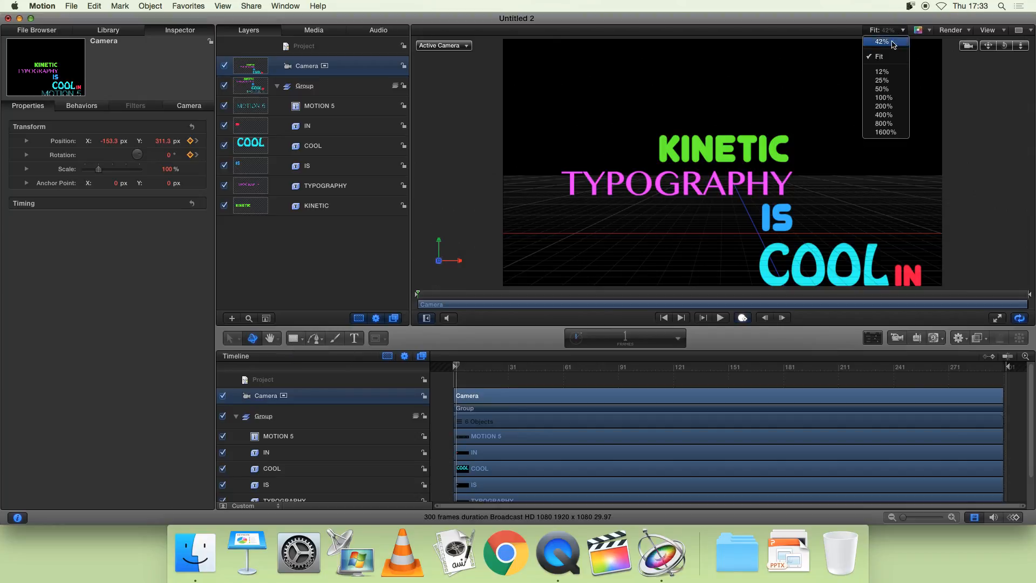
click(884, 81)
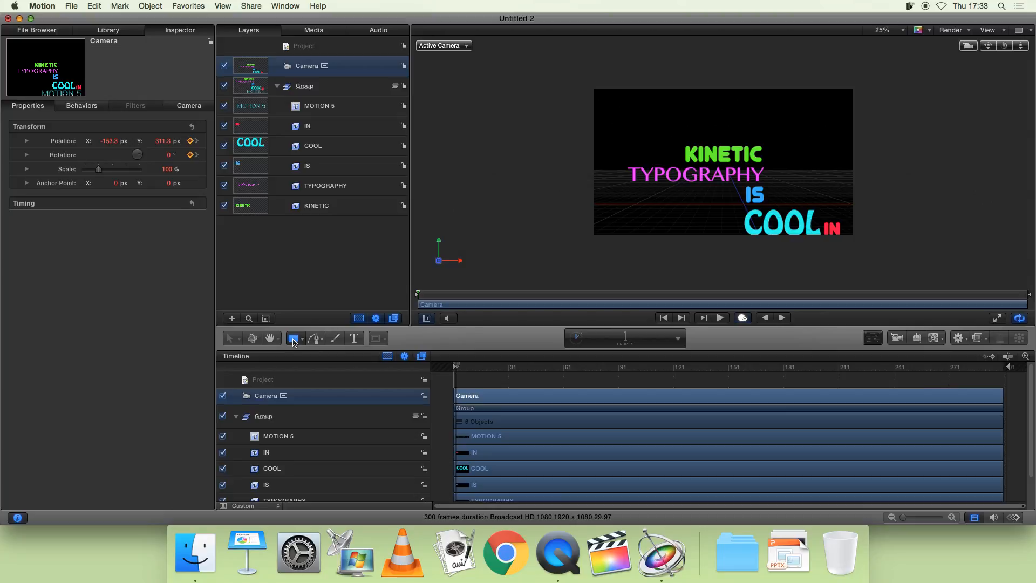
mouse_move(529, 45)
mouse_down()
mouse_move(879, 270)
mouse_move(946, 288)
mouse_up()
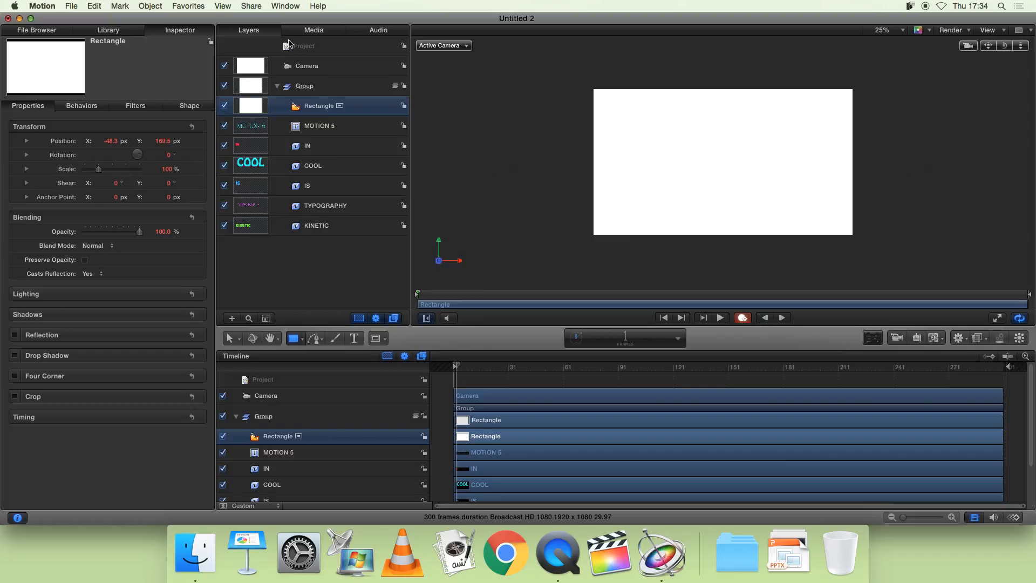
drag(314, 110, 309, 235)
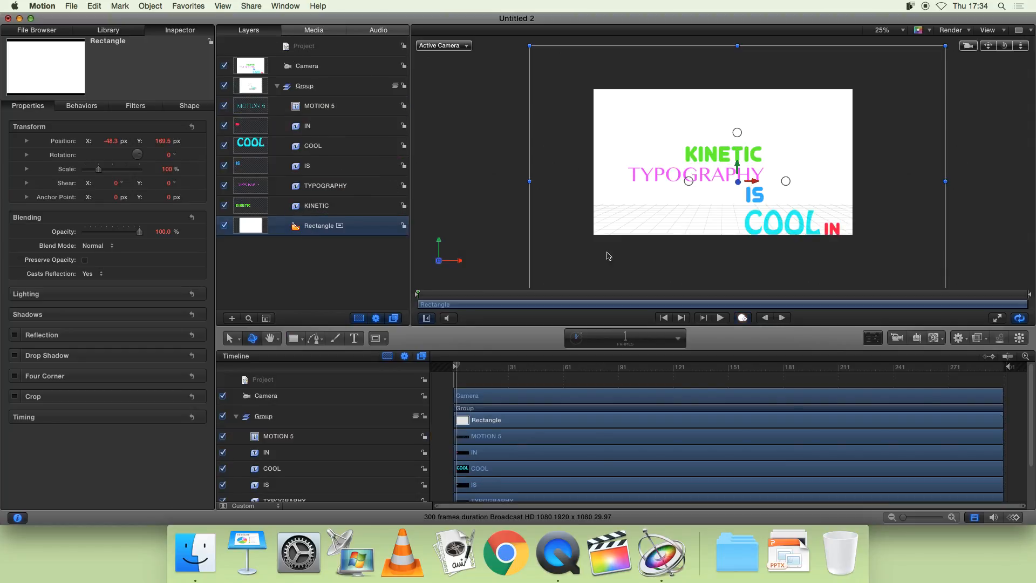
click(534, 384)
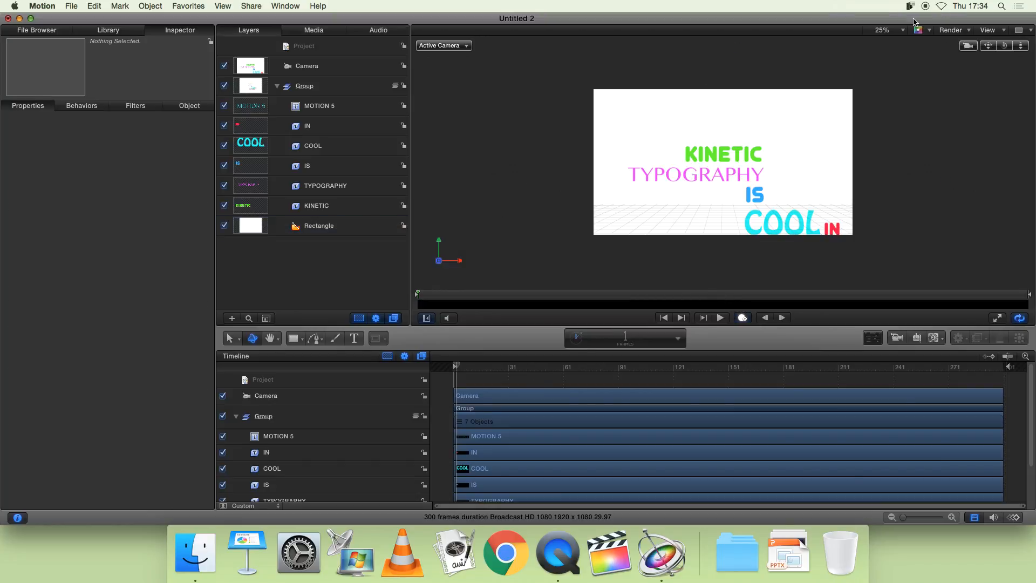
click(901, 30)
click(879, 42)
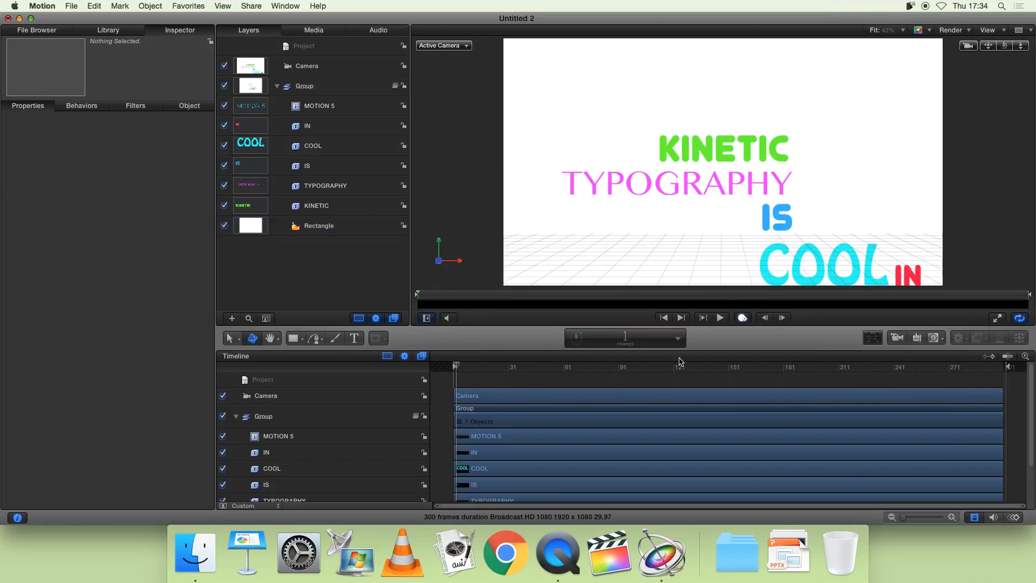
Step: Play the animation against the white background from the first frame, and return to frame 1
click(720, 318)
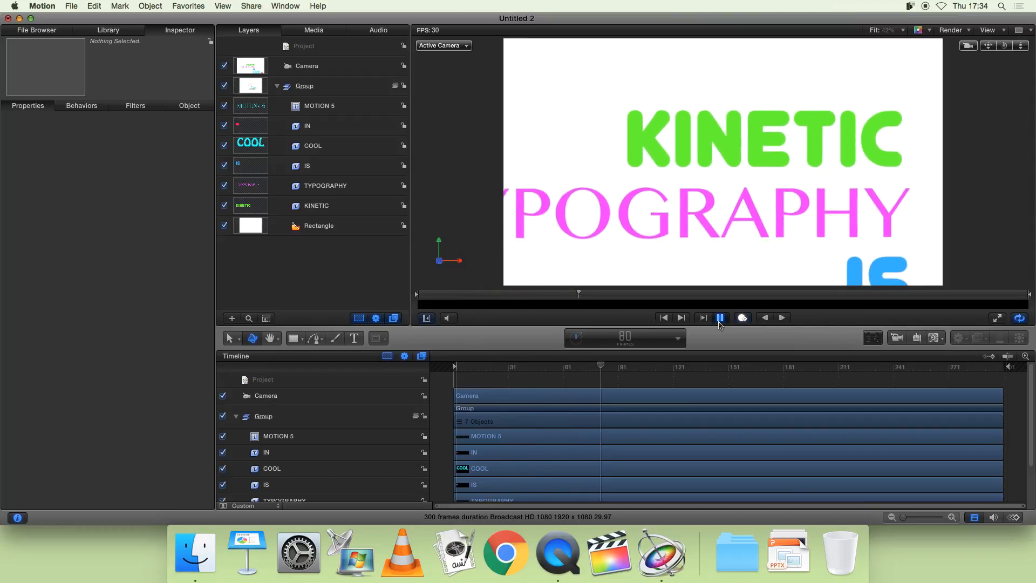
click(720, 321)
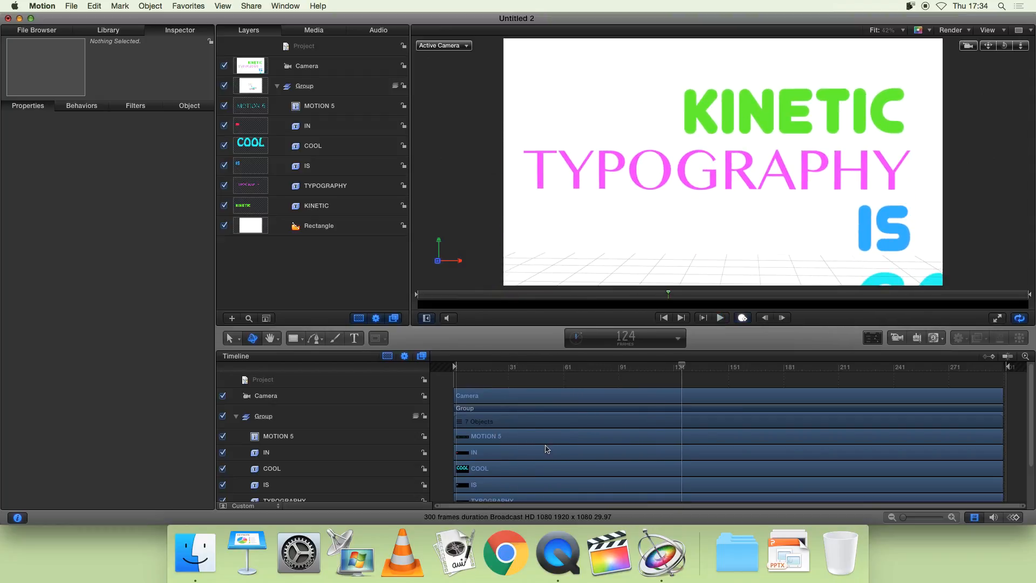
drag(679, 372, 424, 361)
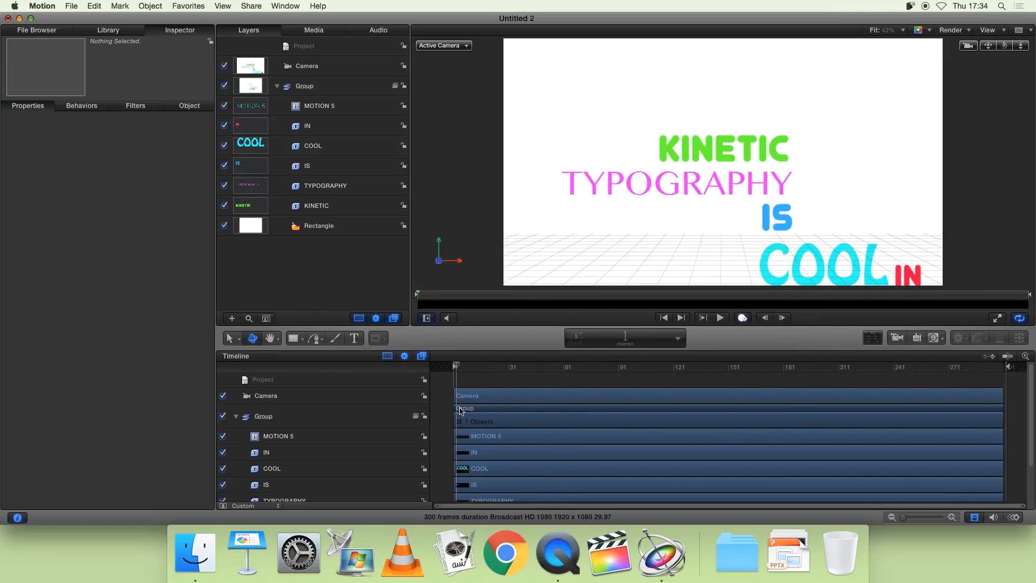
Step: Shift the TYPOGRAPHY, IS, COOL, IN and MOTION 5 clips together in the timeline to start at about frame 60
scroll(520, 438, down, 3)
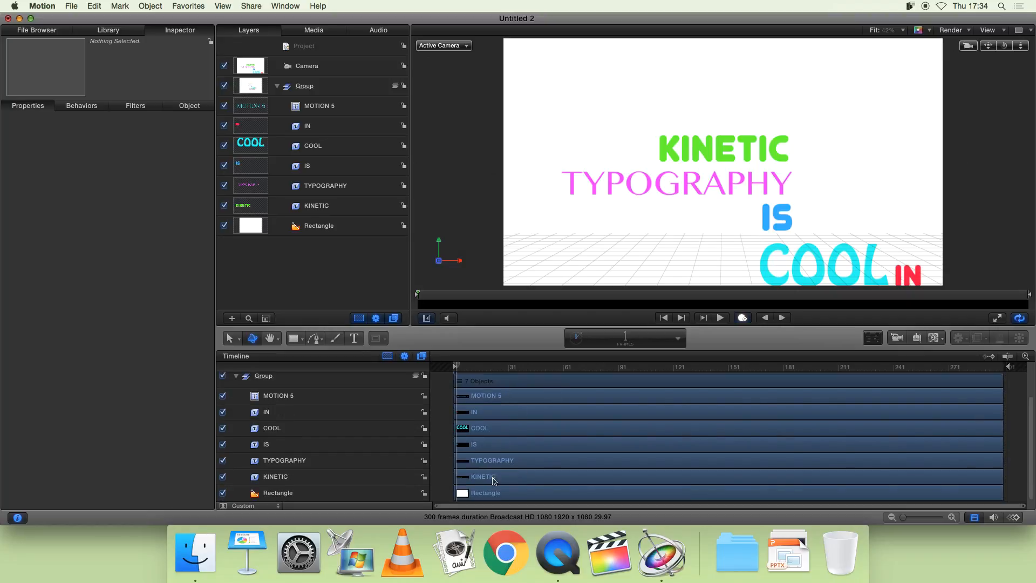
click(457, 366)
click(511, 459)
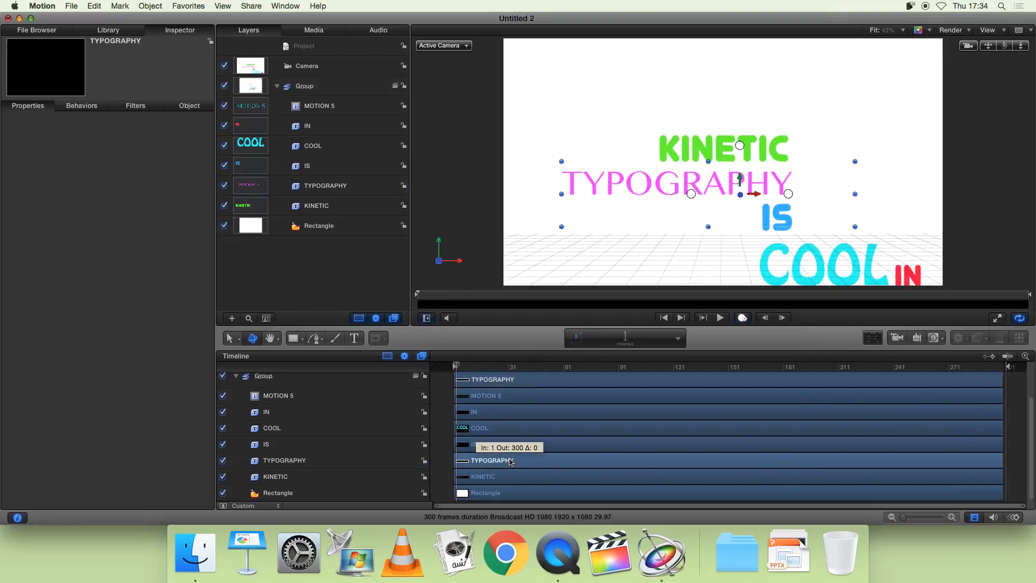
shift+click(515, 447)
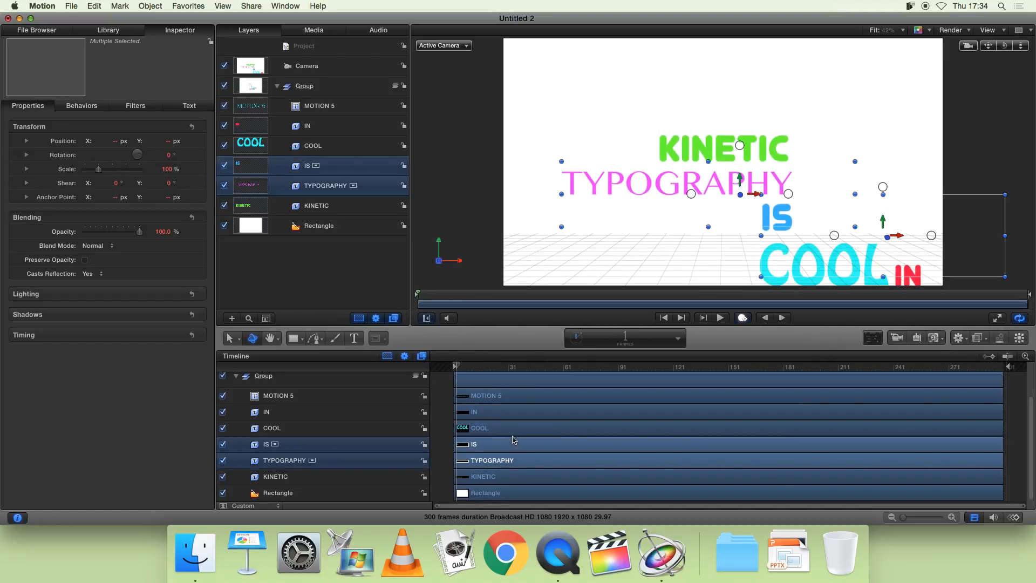
shift+click(504, 429)
shift+click(493, 413)
shift+click(479, 398)
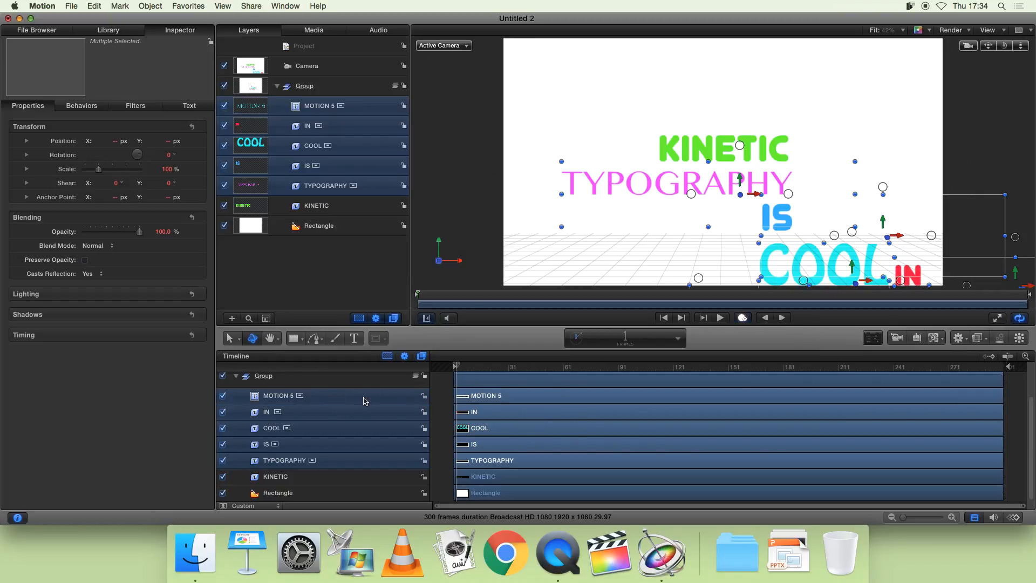
drag(505, 402, 615, 405)
Step: Check the camera framing up to frame 76 and shift only the TYPOGRAPHY clip to start at about frame 73
drag(477, 369, 593, 375)
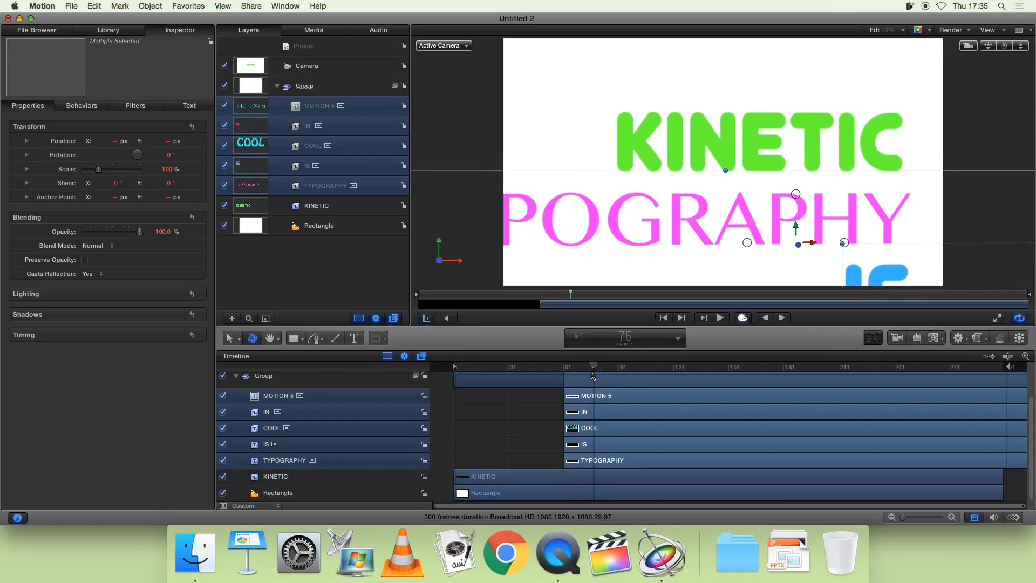
click(549, 447)
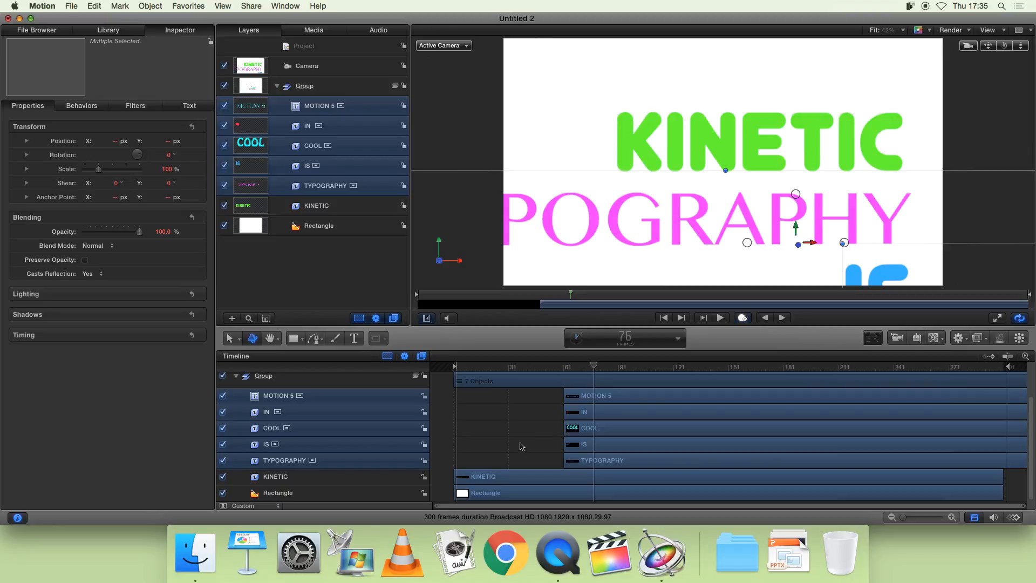
drag(583, 462, 605, 463)
Step: Shift the IS, COOL, IN and MOTION 5 clips together to start at about frame 138, checking the framing at frame 139
click(576, 445)
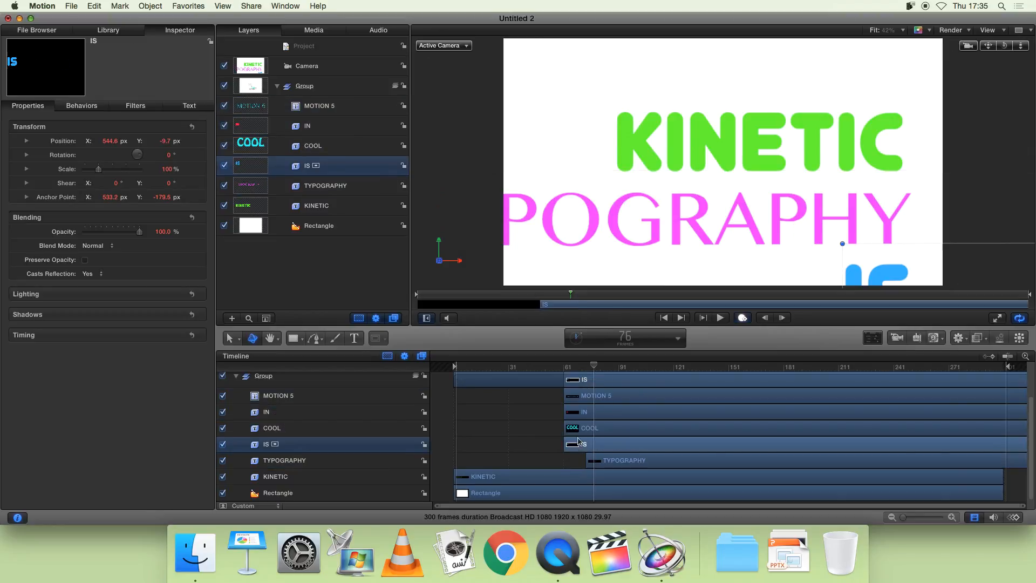
shift+click(584, 429)
shift+click(584, 413)
shift+click(583, 398)
drag(584, 400, 696, 400)
click(595, 367)
drag(582, 369, 709, 367)
Step: Stagger the remaining clips so COOL starts at about frame 195, IN at about 246 and MOTION 5 at about 294
drag(712, 452, 848, 434)
key(super+shift+a)
drag(767, 413, 980, 424)
drag(729, 398, 1022, 399)
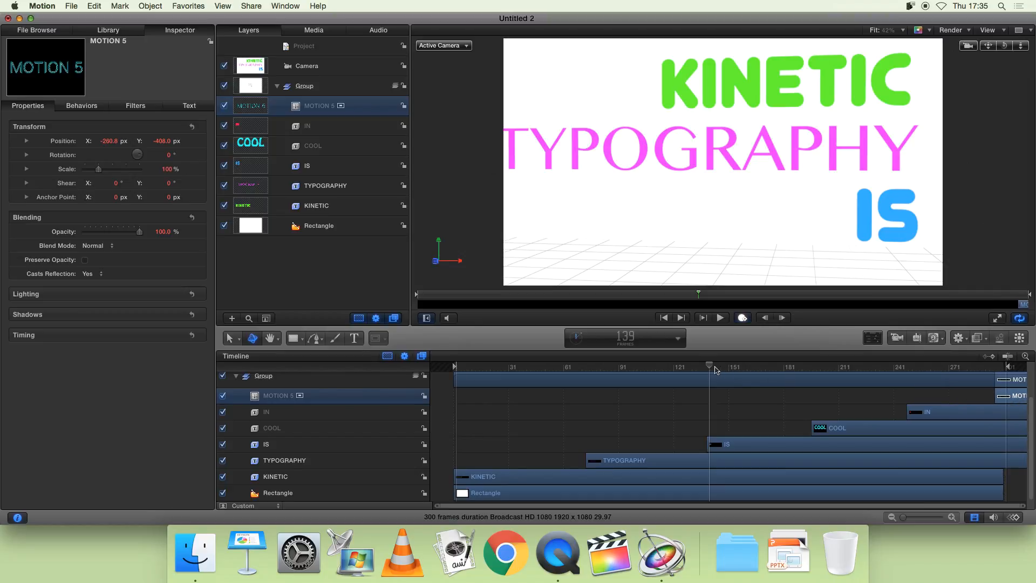
Step: Hide the 3D grid in the canvas and play the staggered animation briefly from the first frame
drag(716, 370, 363, 420)
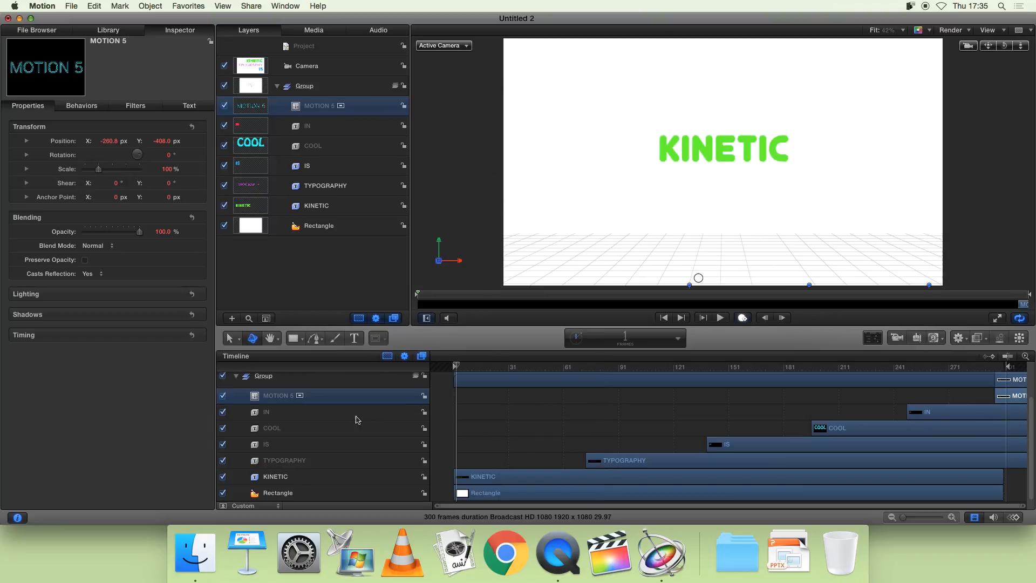
click(665, 422)
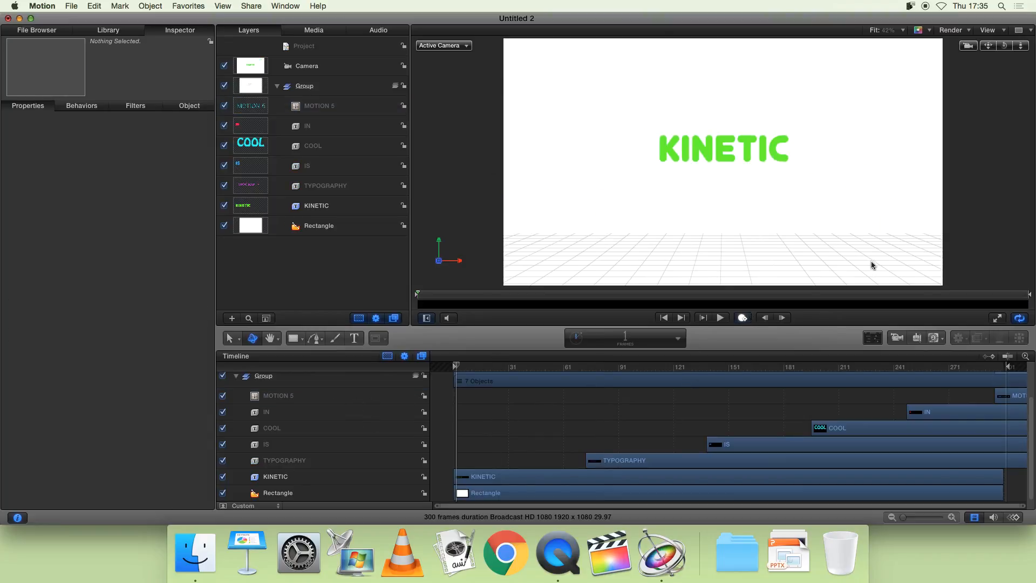
click(1006, 30)
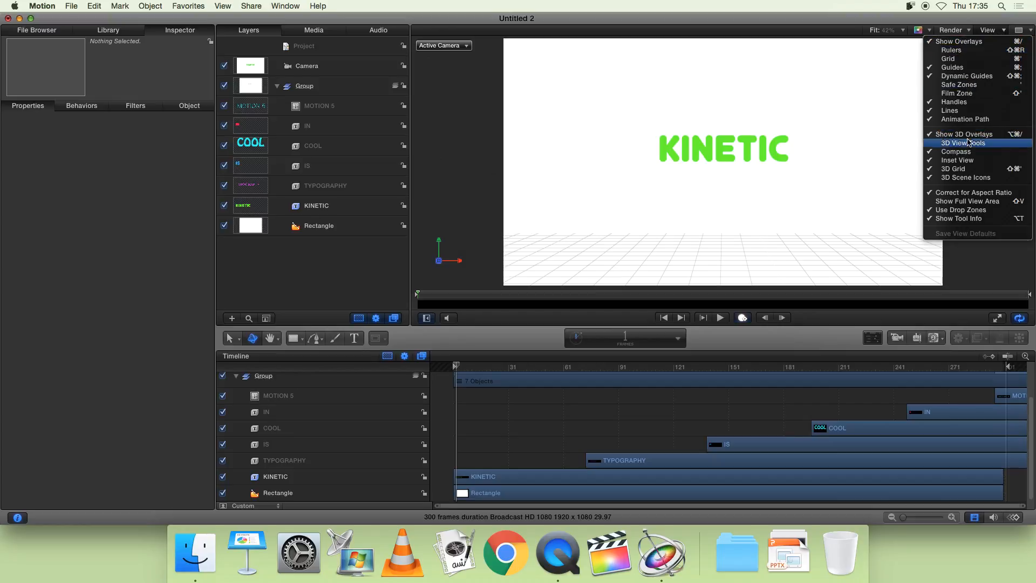
click(962, 176)
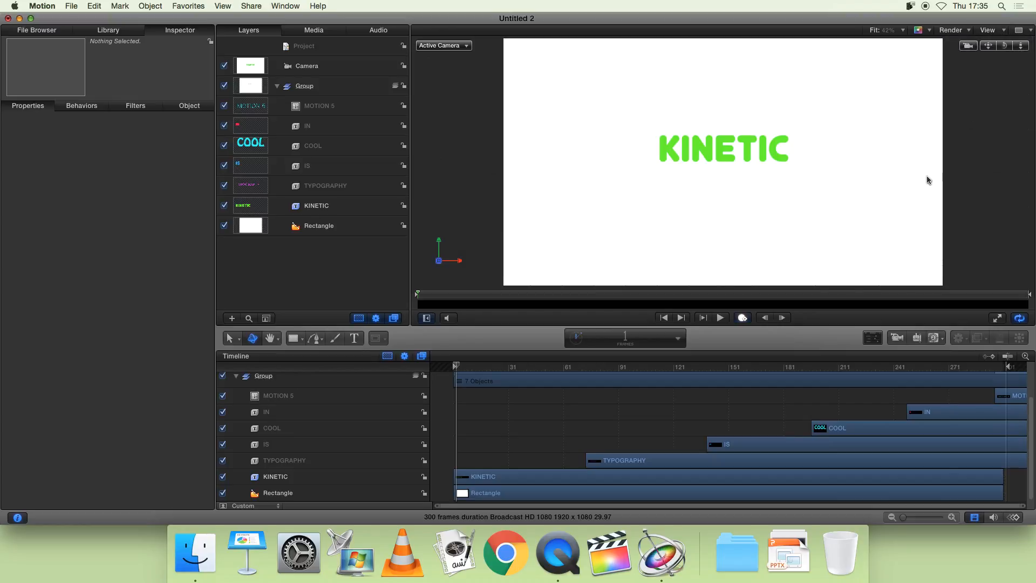
click(720, 319)
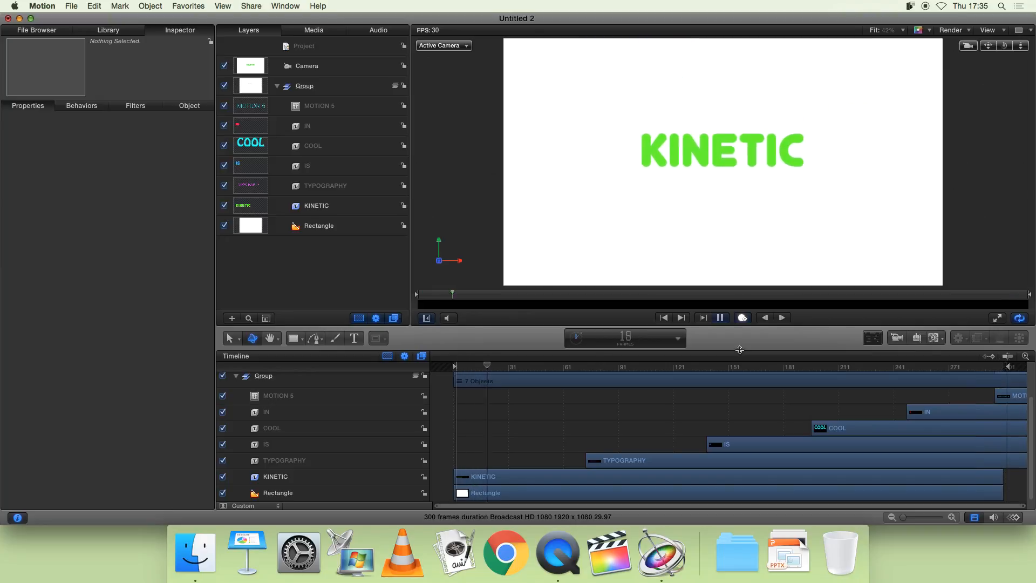
key(space)
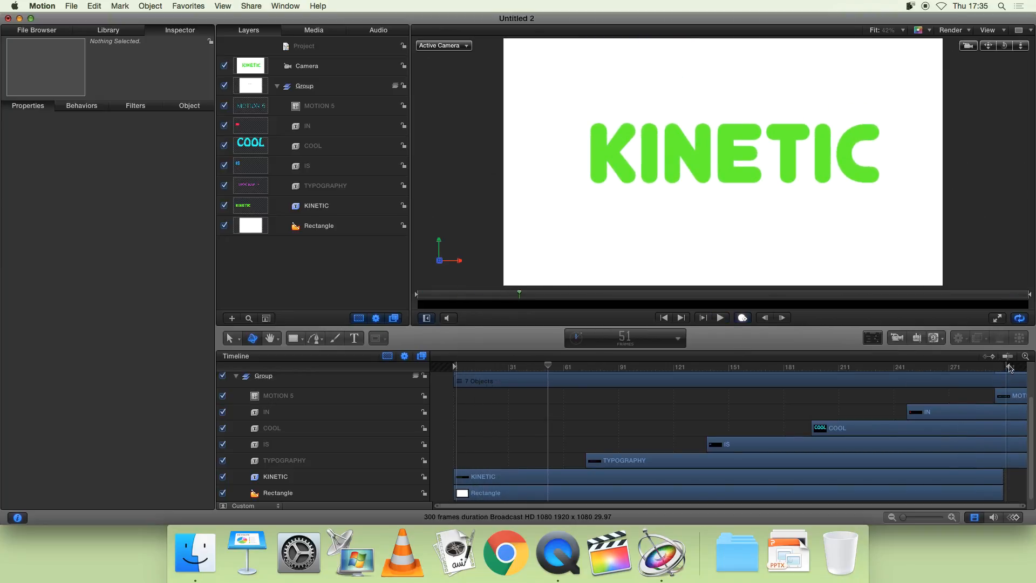
Step: Try to extend the play range beyond frame 300 and look for a project duration option
mouse_move(1007, 365)
mouse_down()
mouse_move(972, 368)
mouse_move(1022, 371)
mouse_up()
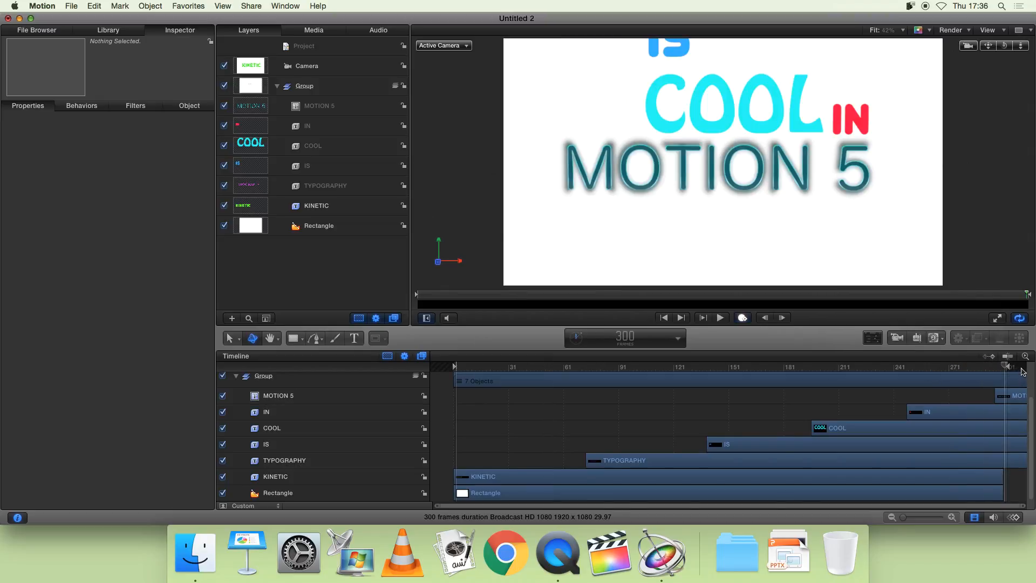
click(961, 370)
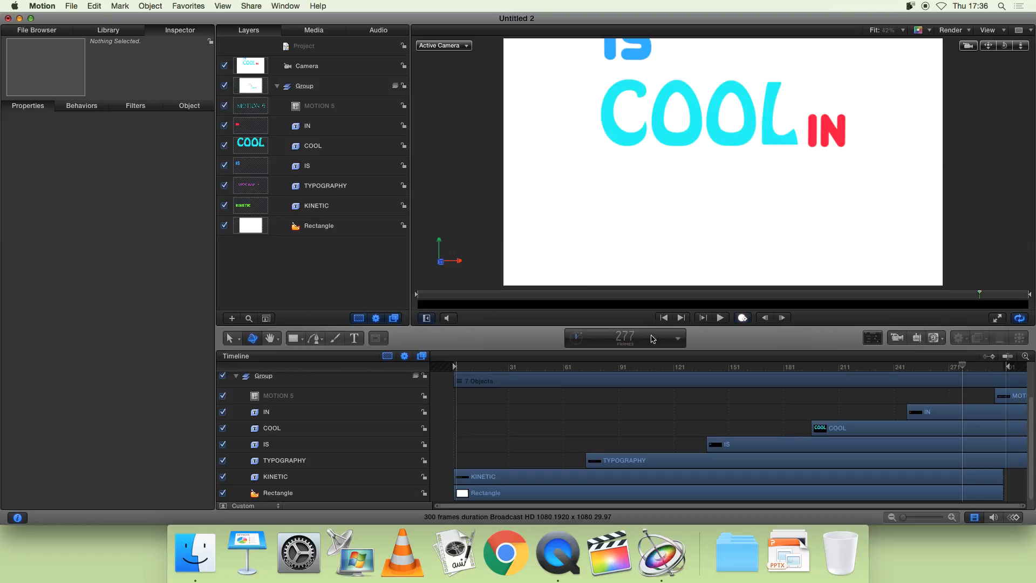
click(678, 339)
click(788, 349)
click(675, 342)
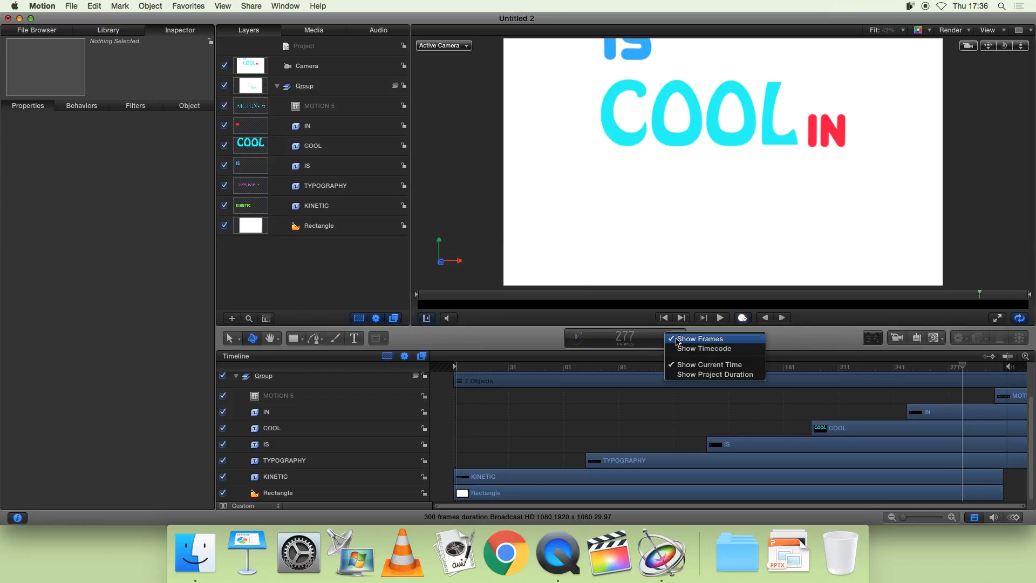
click(115, 3)
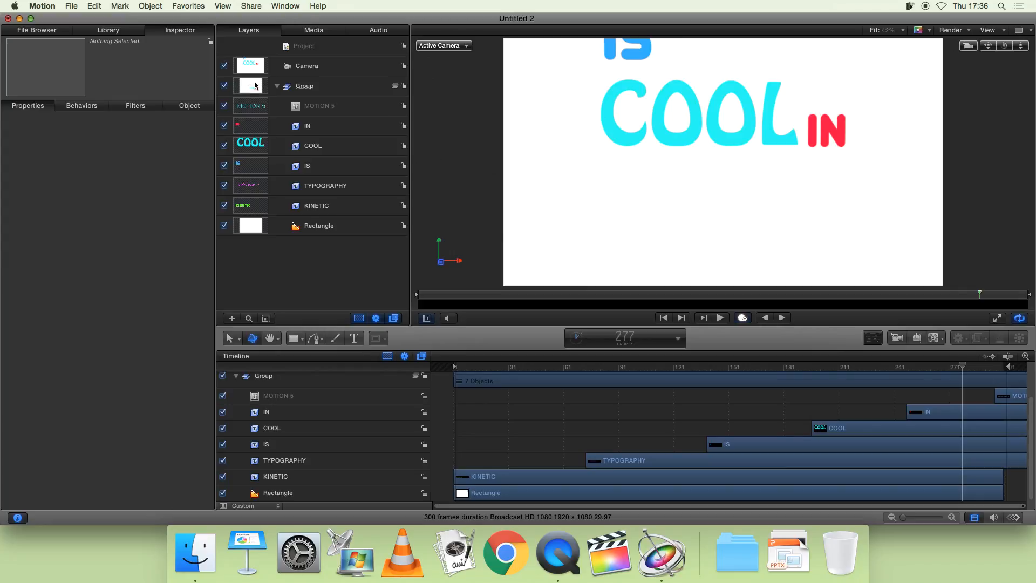
Step: Switch the time display to project duration and lengthen the project to 357 frames
click(681, 341)
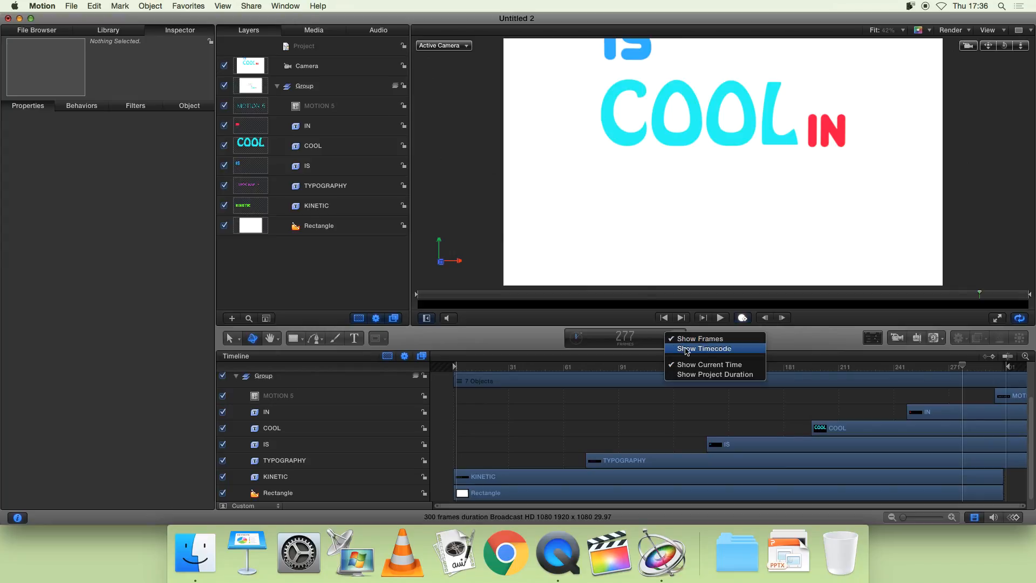
click(715, 374)
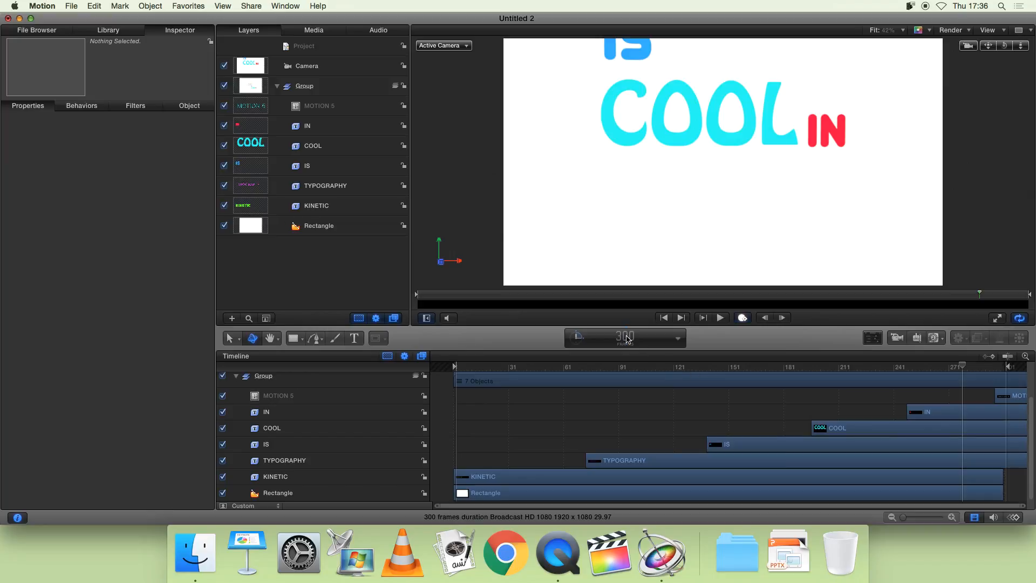
drag(628, 339, 638, 339)
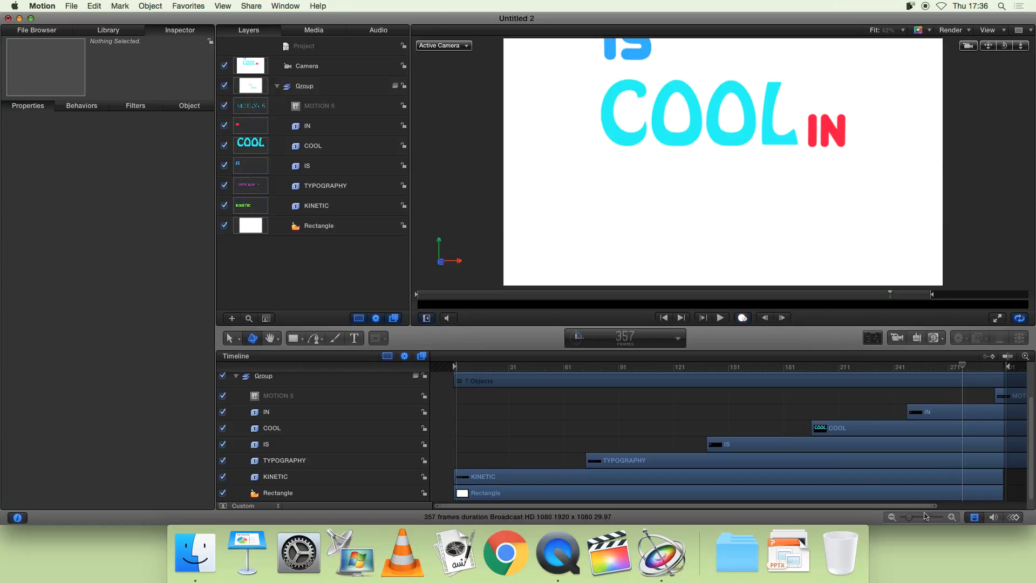
drag(909, 520, 901, 521)
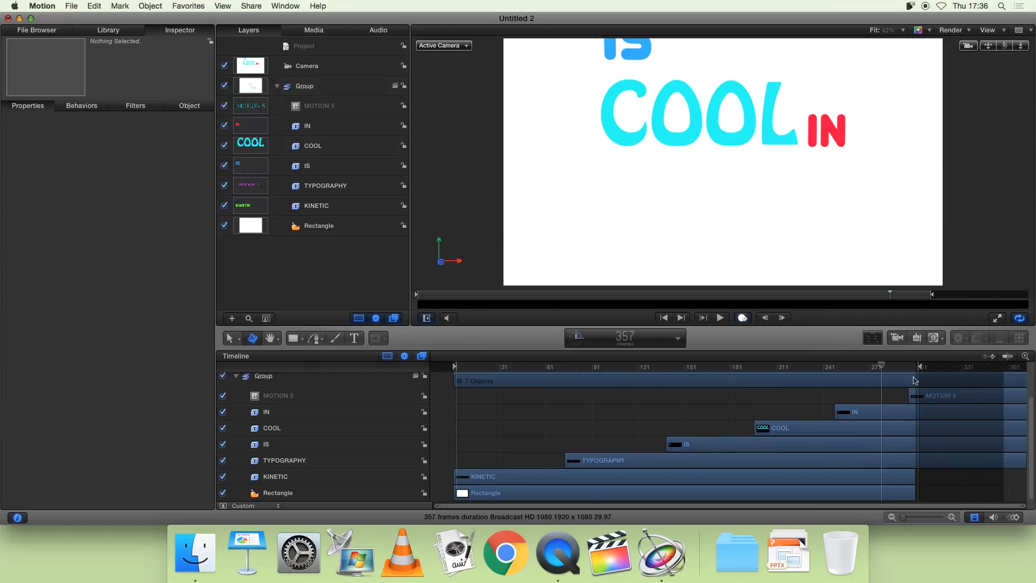
Step: Extend the end of the play range to the project's last frame, 357, and return to the first frame
mouse_move(921, 371)
mouse_down()
mouse_move(941, 370)
mouse_move(809, 361)
mouse_up()
drag(933, 295, 1027, 296)
drag(912, 370, 454, 368)
click(678, 339)
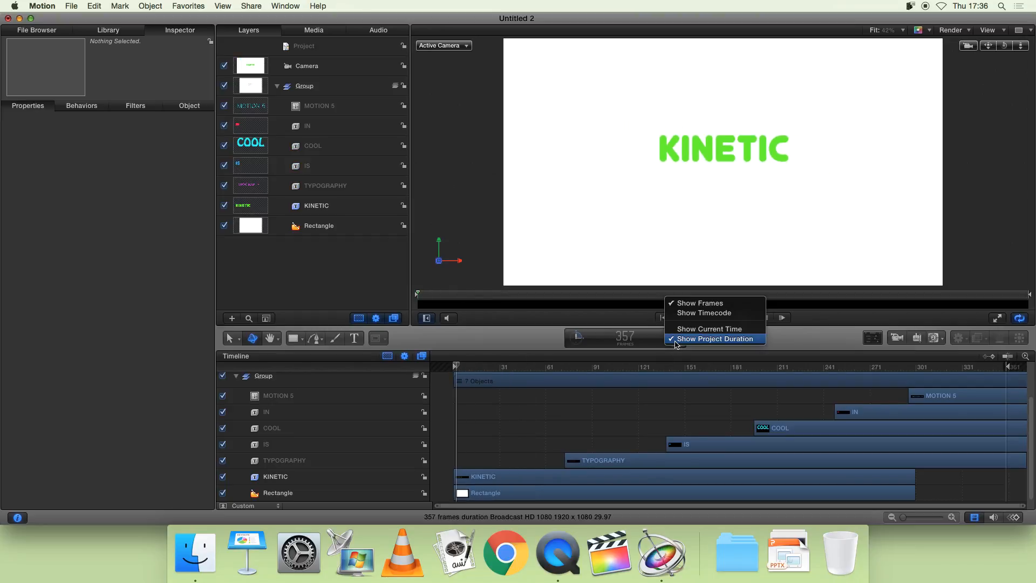
click(708, 339)
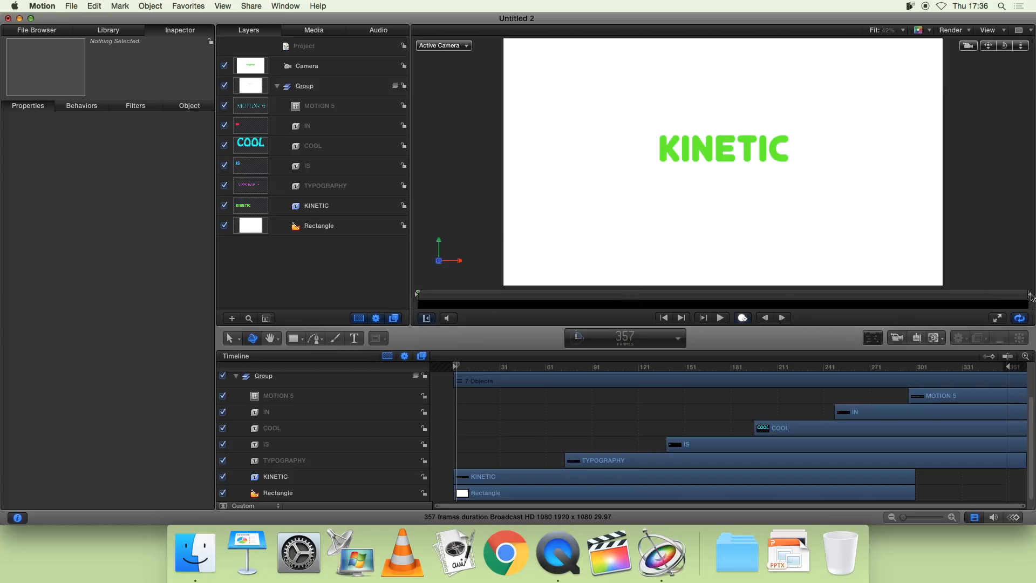
mouse_move(1031, 298)
mouse_down()
mouse_move(966, 300)
mouse_move(1029, 296)
mouse_up()
key(Home)
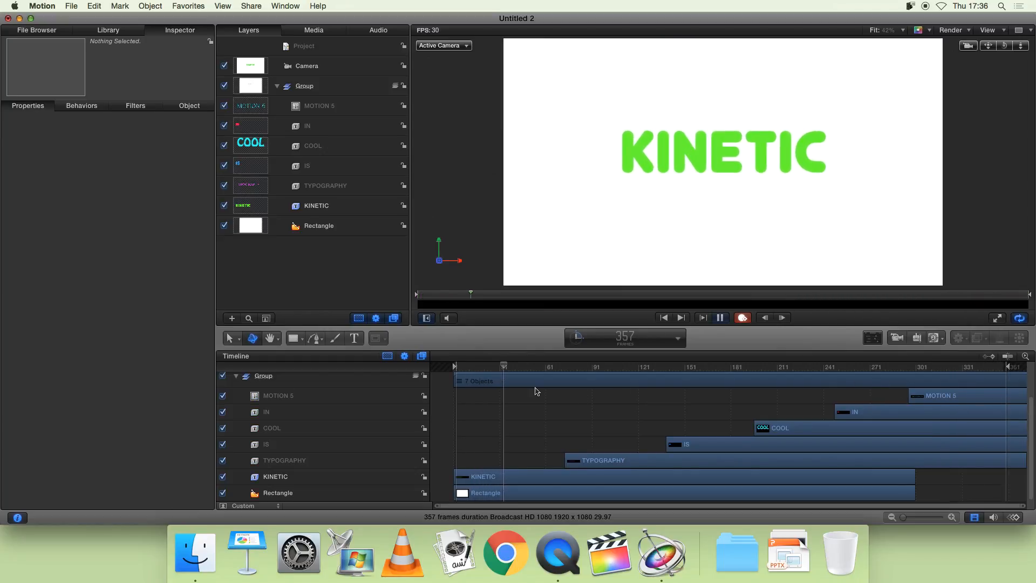
Step: Delay the KINETIC clip so it starts at about frame 28, and play the animation from the first frame
key(space)
drag(500, 480, 543, 480)
click(447, 370)
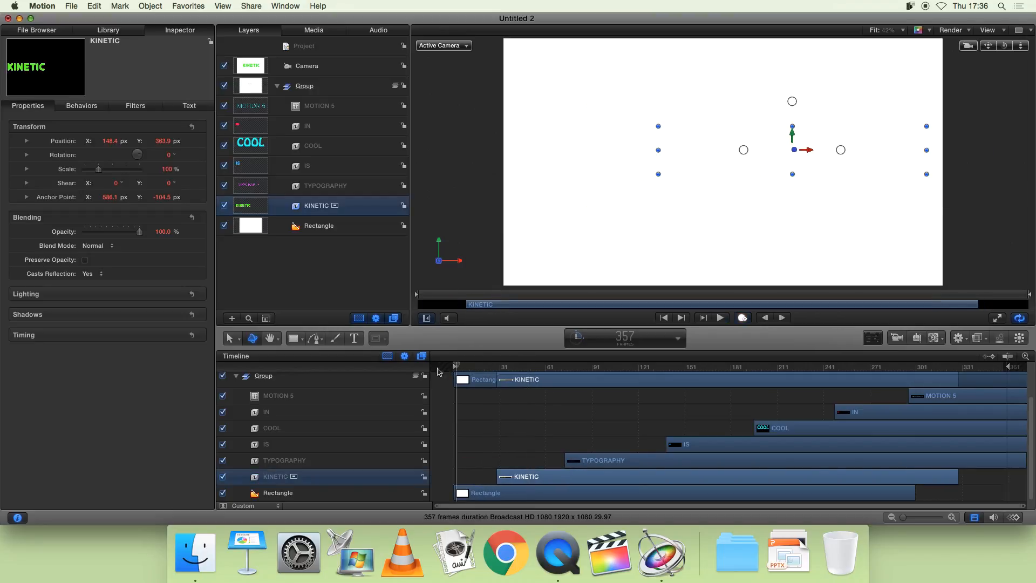
click(507, 424)
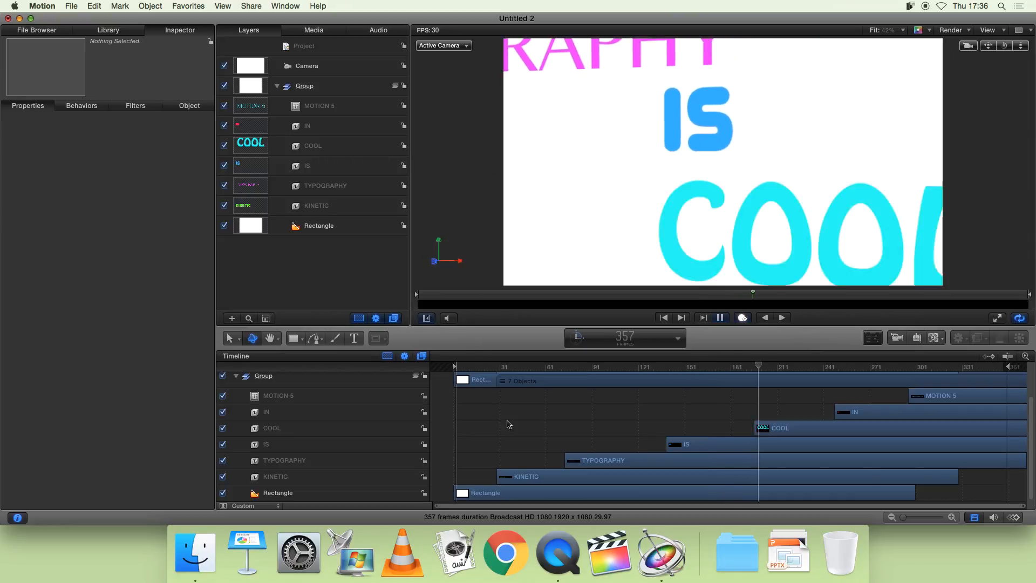
Step: Delay the IS clip so it starts at about frame 179, and play on from there
key(space)
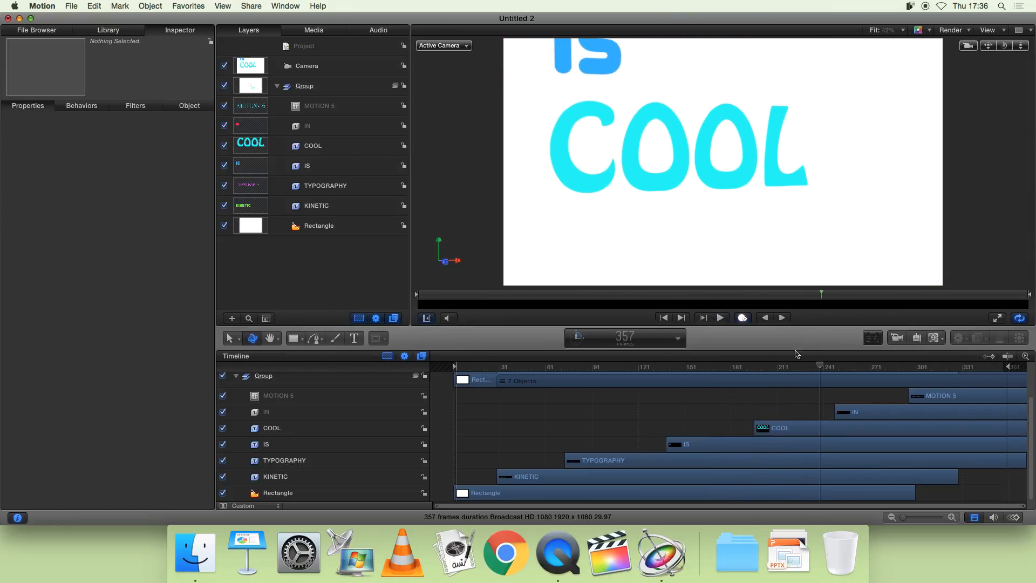
drag(821, 371, 732, 371)
drag(706, 442, 768, 448)
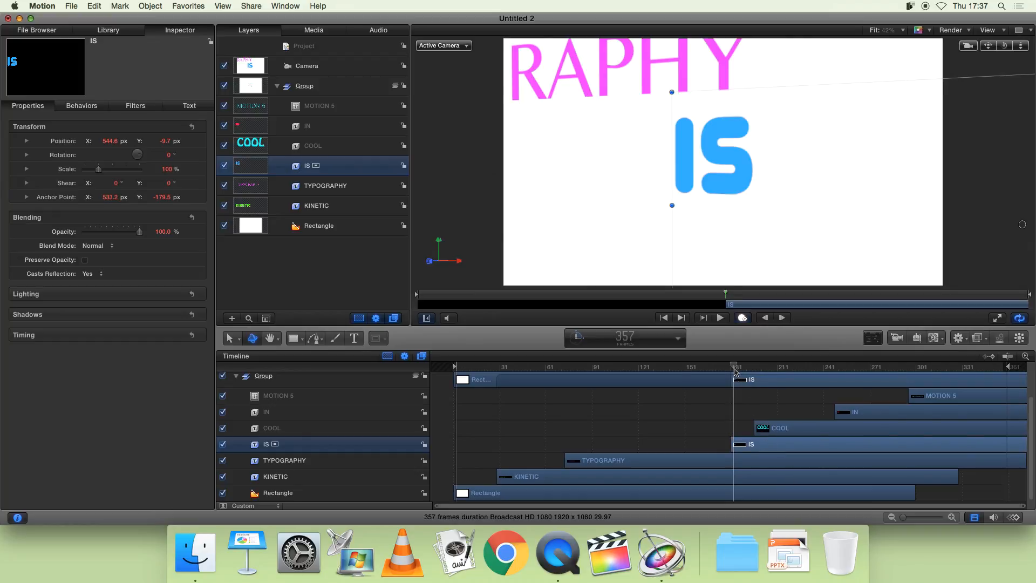
key(space)
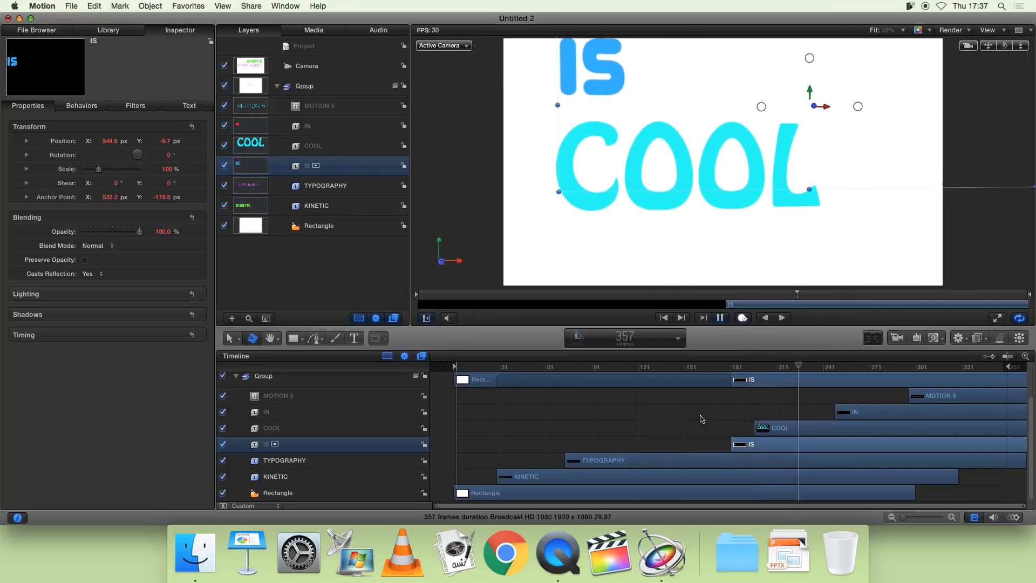
Step: Delay the COOL clip to about frame 234 and the IN clip to about frame 259, and play the new timing
key(space)
drag(792, 429, 873, 416)
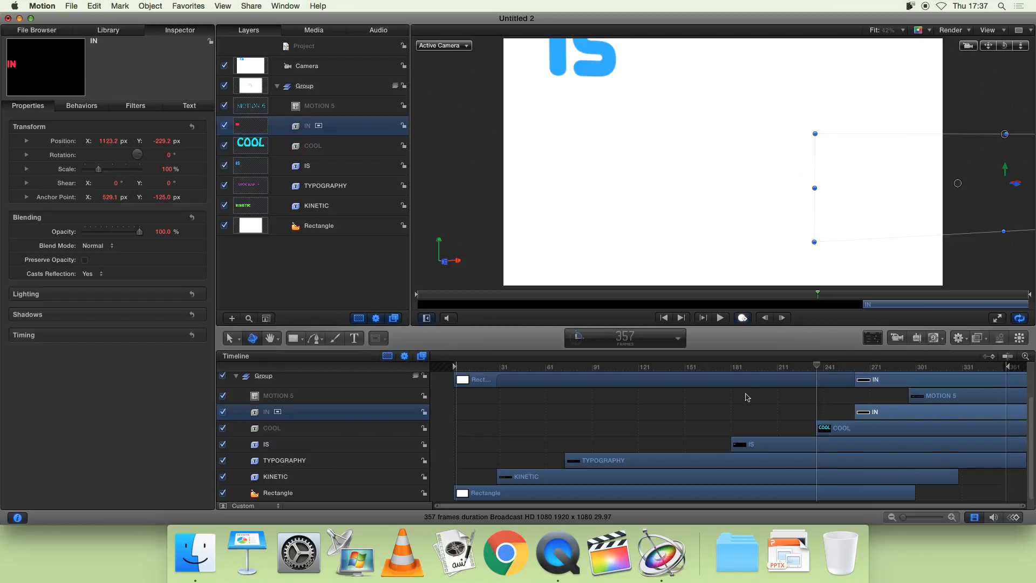
click(749, 397)
key(space)
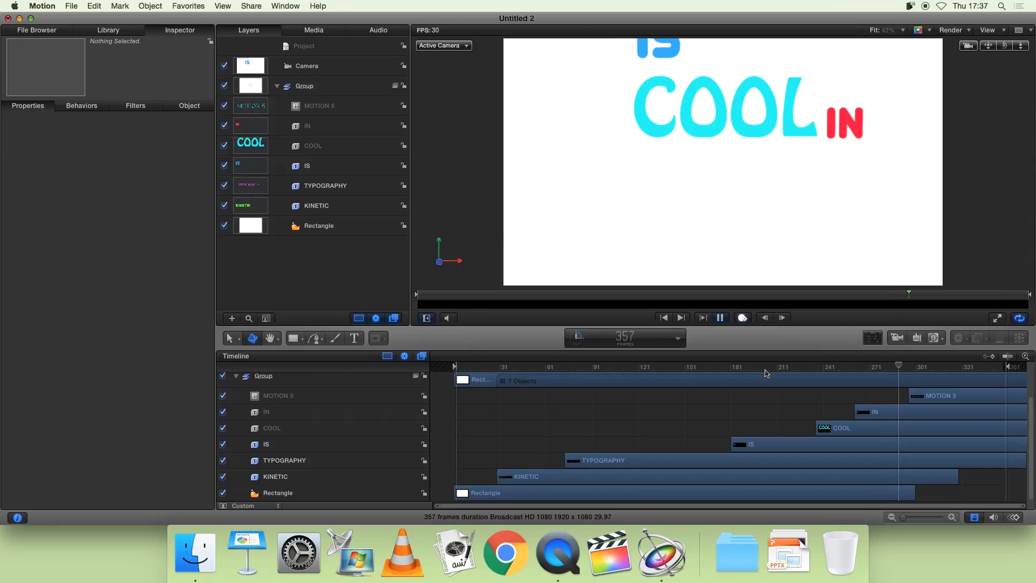
key(space)
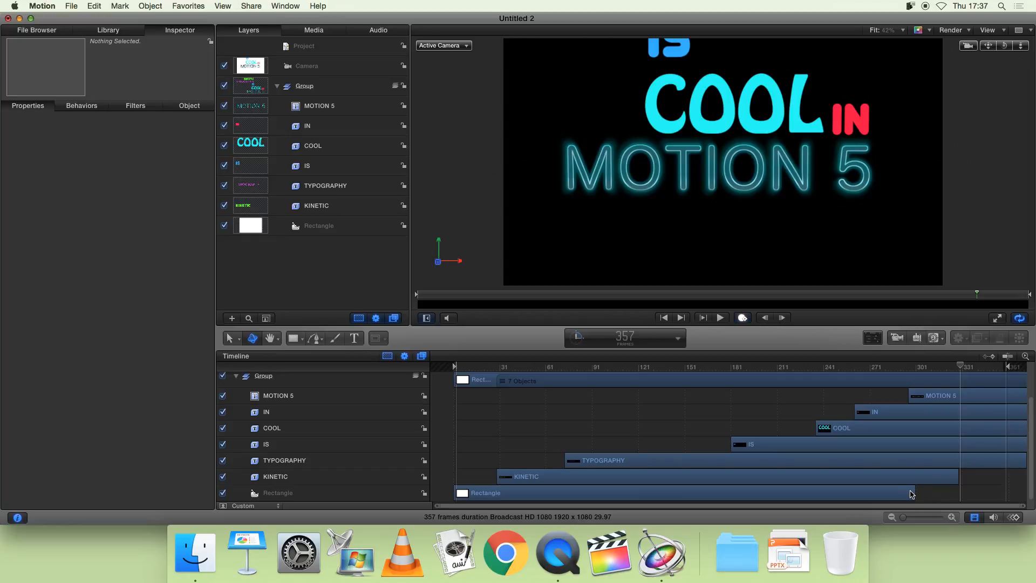
Step: Extend the white Rectangle and KINETIC clips to the end of the project and return to the first frame
drag(914, 491, 1020, 479)
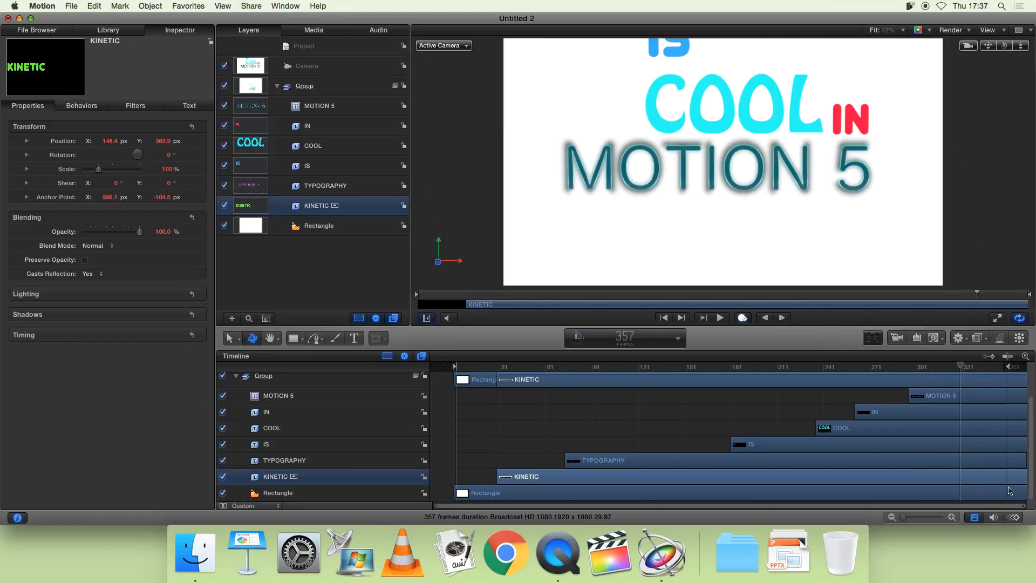
click(690, 495)
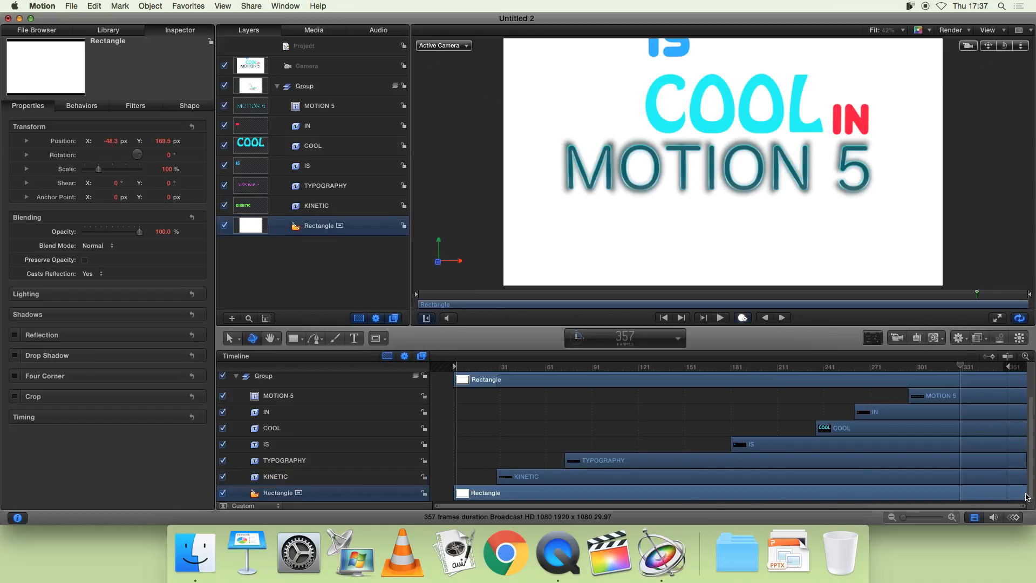
drag(961, 368, 456, 368)
click(480, 398)
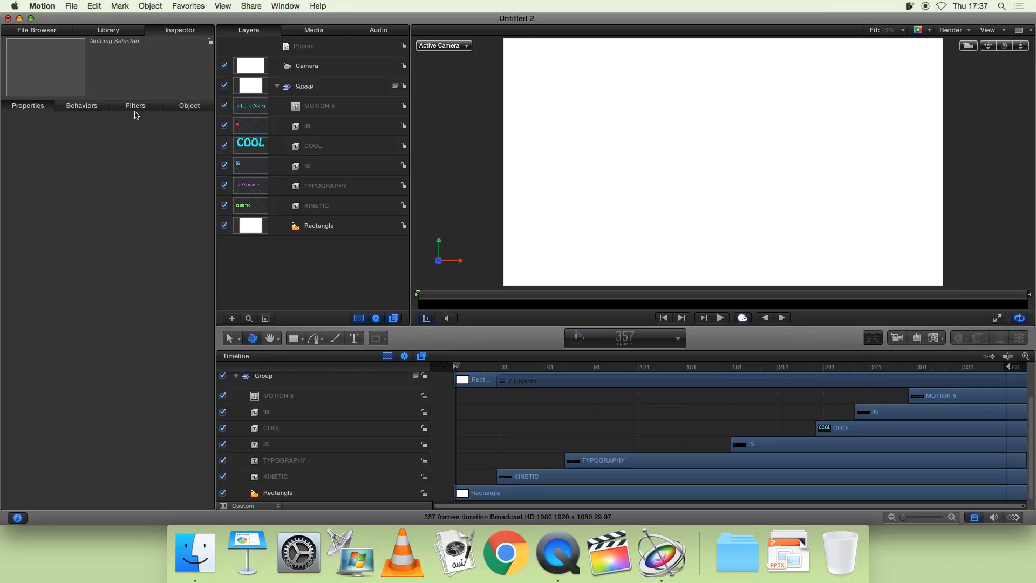
Step: Browse the library categories for text animation behaviors and expand the Text-Glow set of the Text Sequence behaviors
click(98, 31)
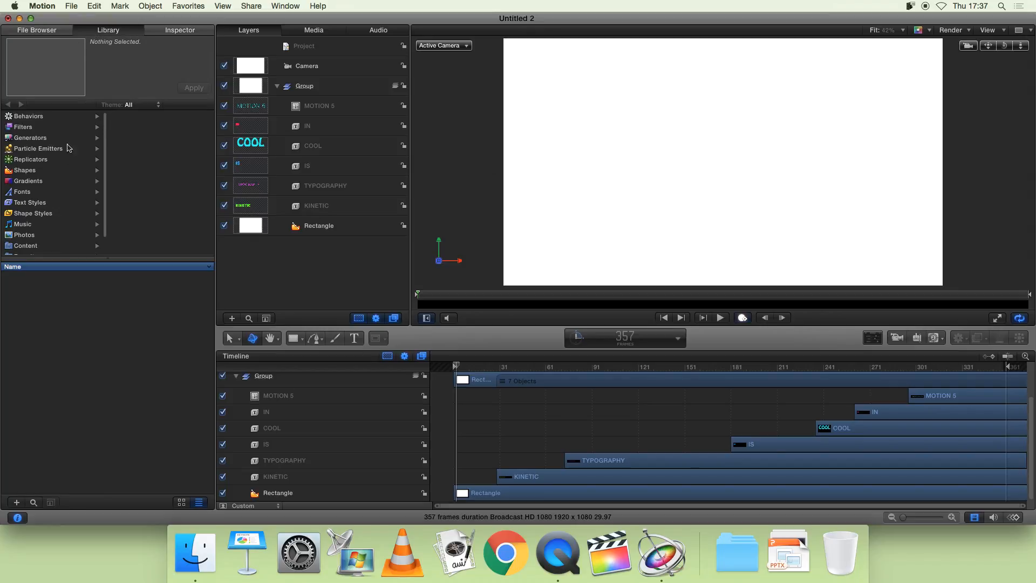
click(54, 205)
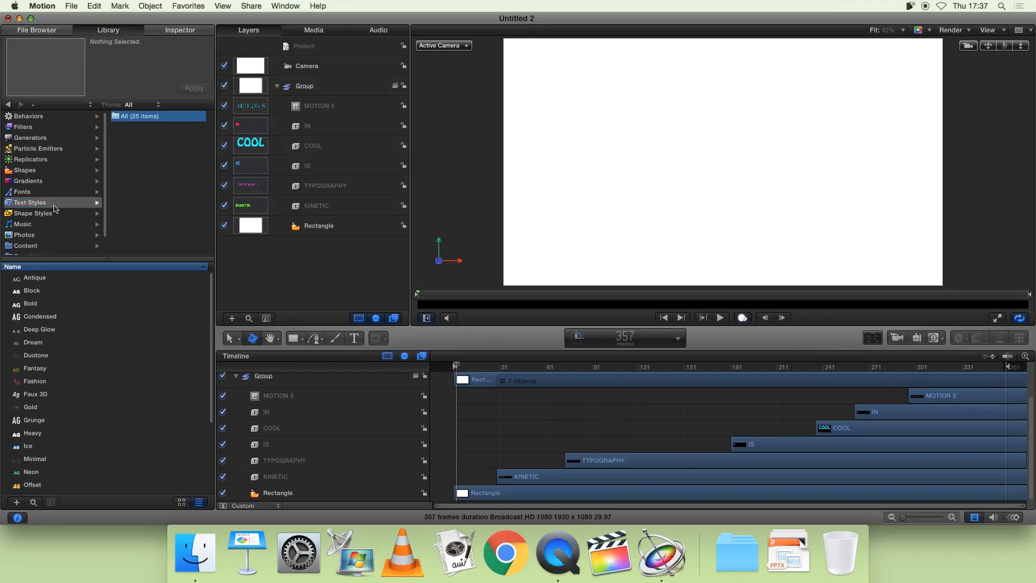
click(40, 192)
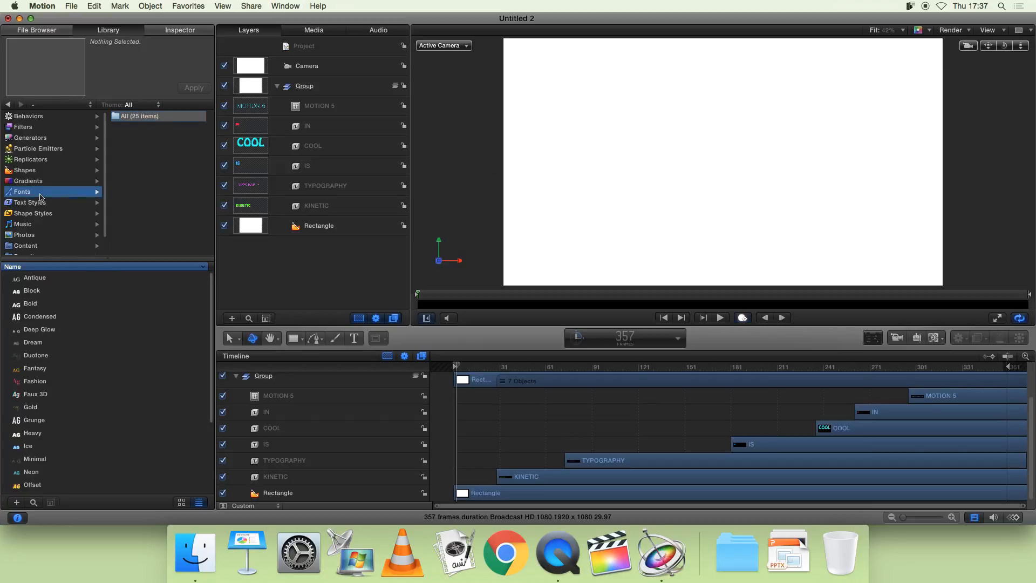
click(48, 129)
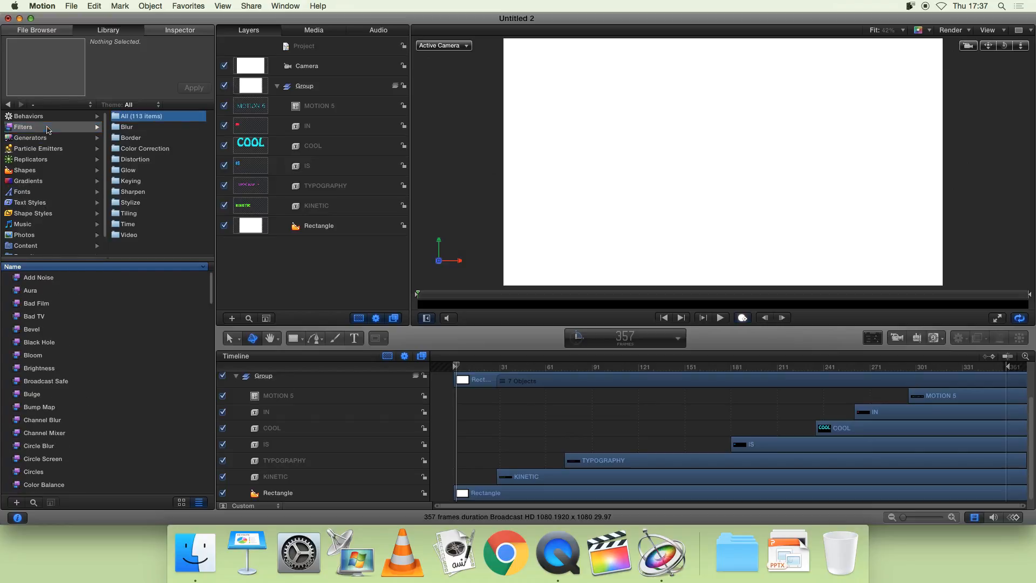
click(48, 139)
click(125, 141)
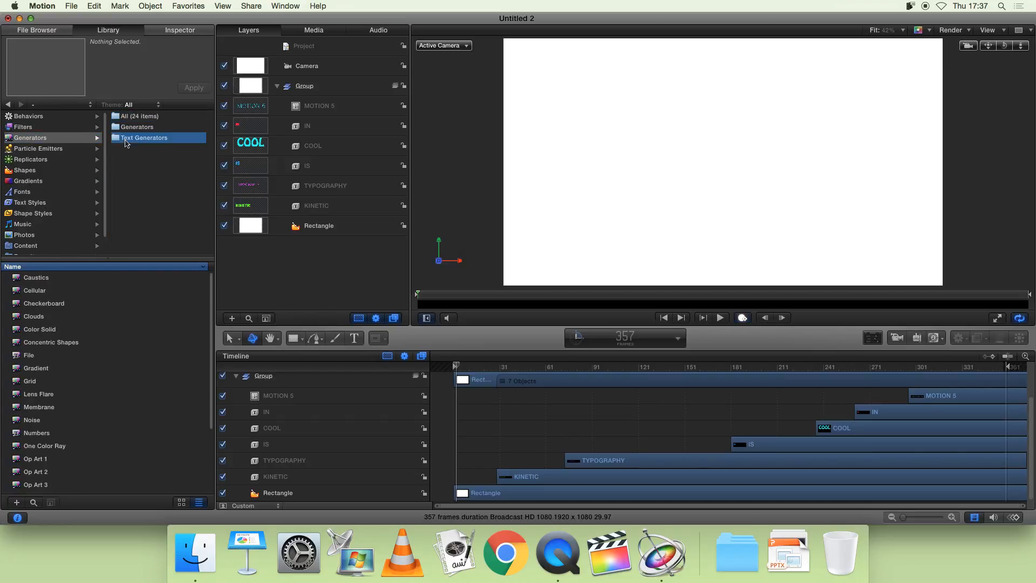
click(67, 127)
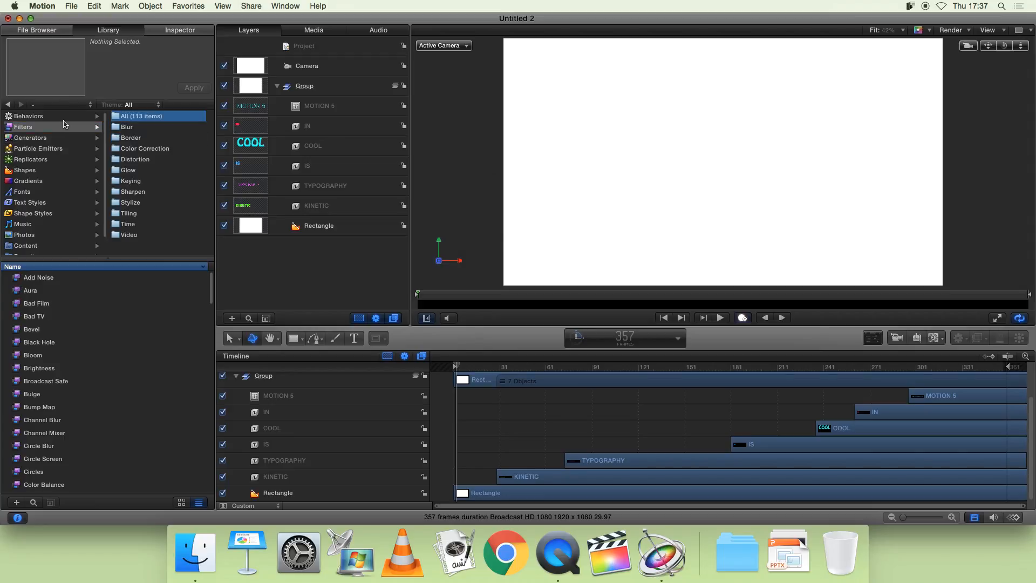
click(69, 117)
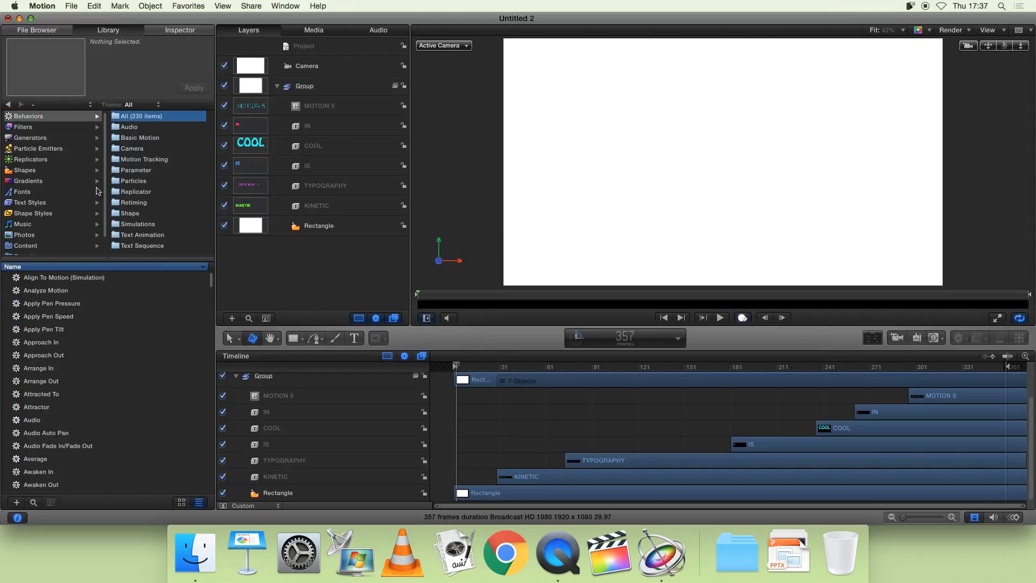
click(154, 236)
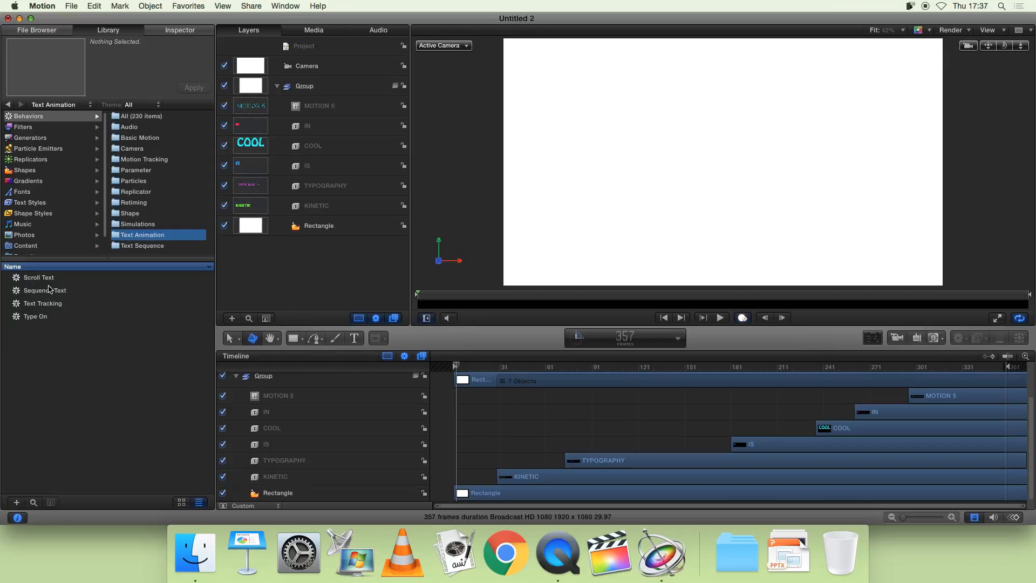
click(142, 247)
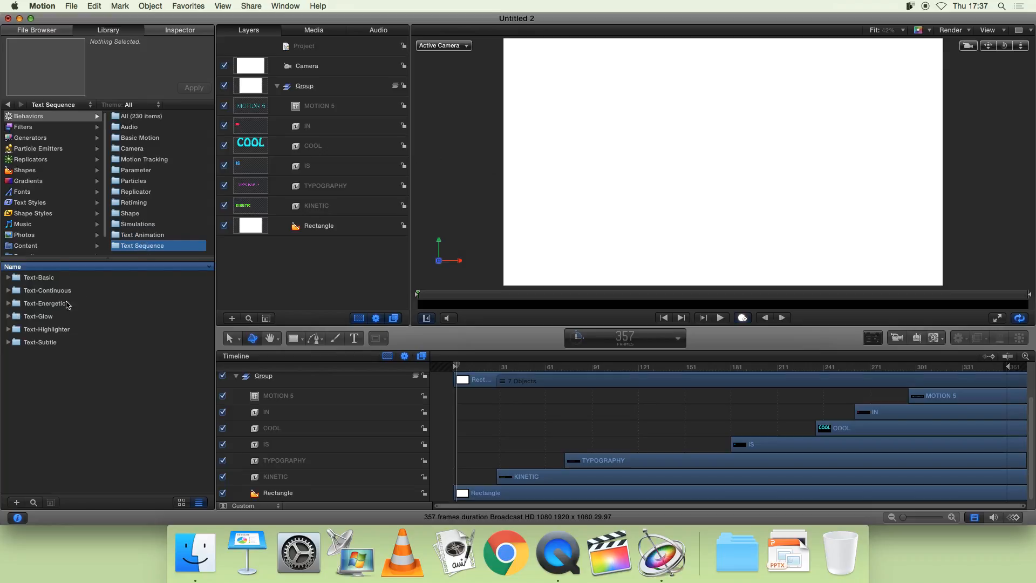
click(7, 318)
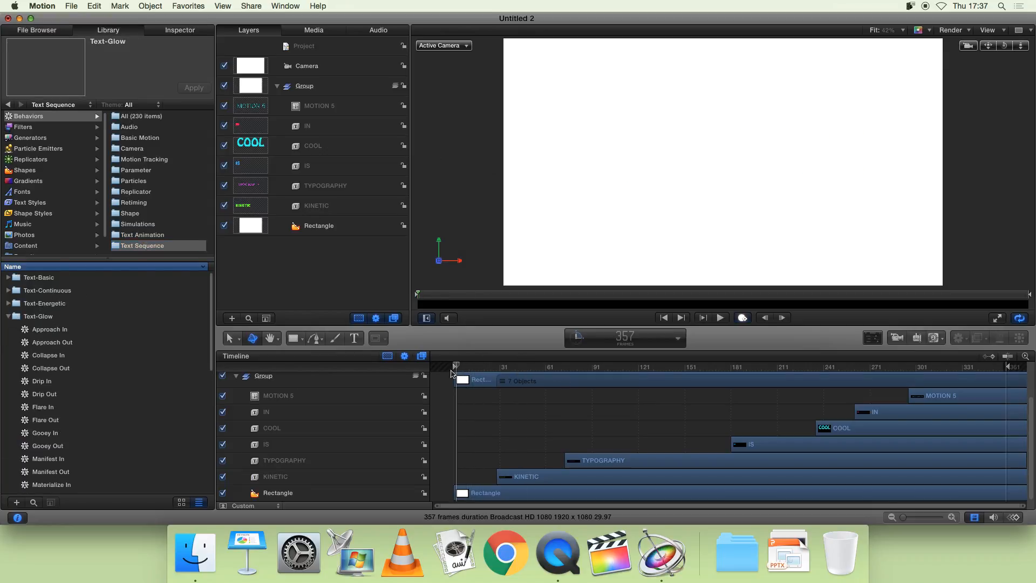
Step: Preview several Text-Glow behaviors, apply Approach In to the KINETIC layer and play its entrance
drag(482, 374, 509, 375)
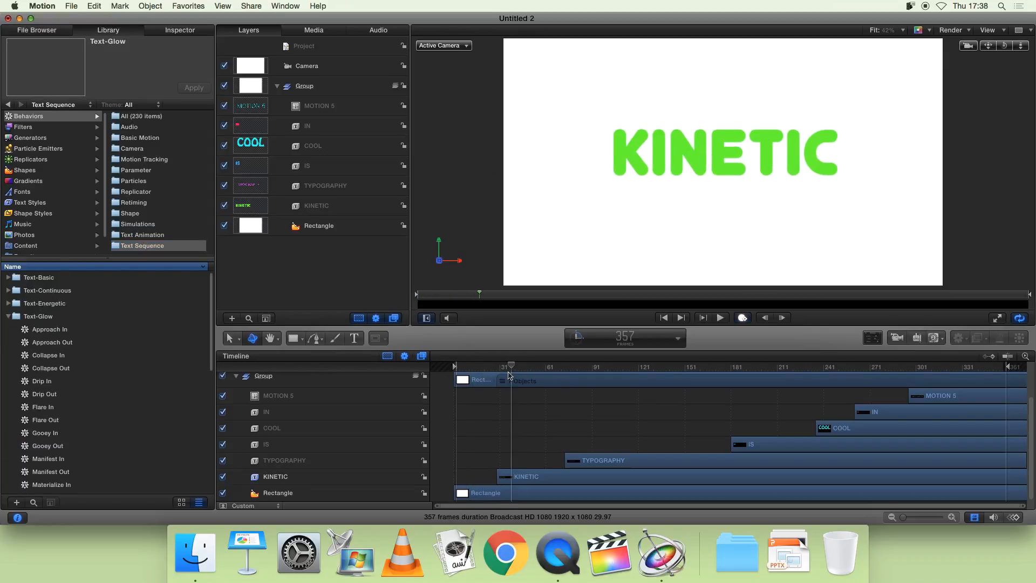
click(54, 421)
click(62, 381)
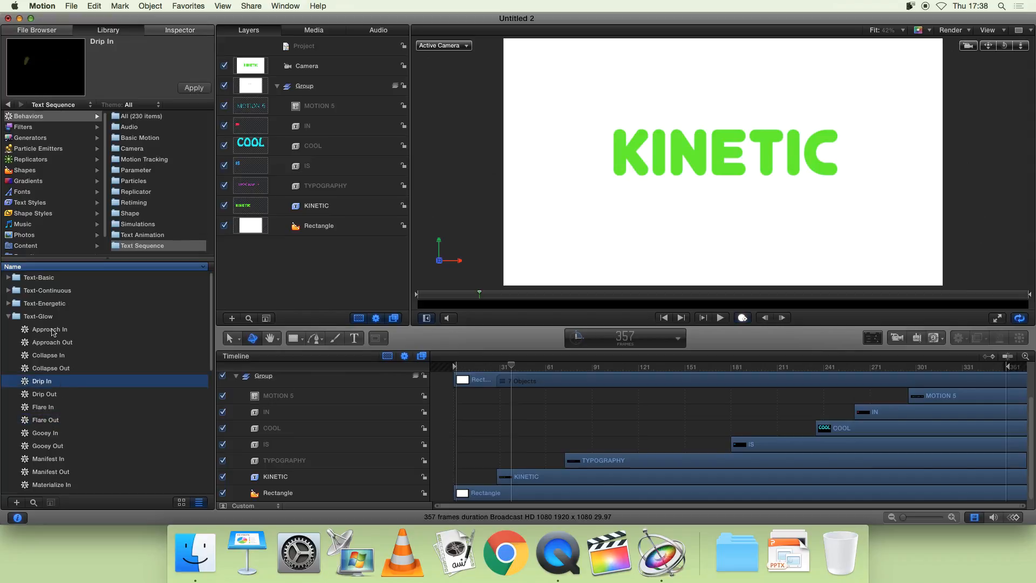
click(69, 341)
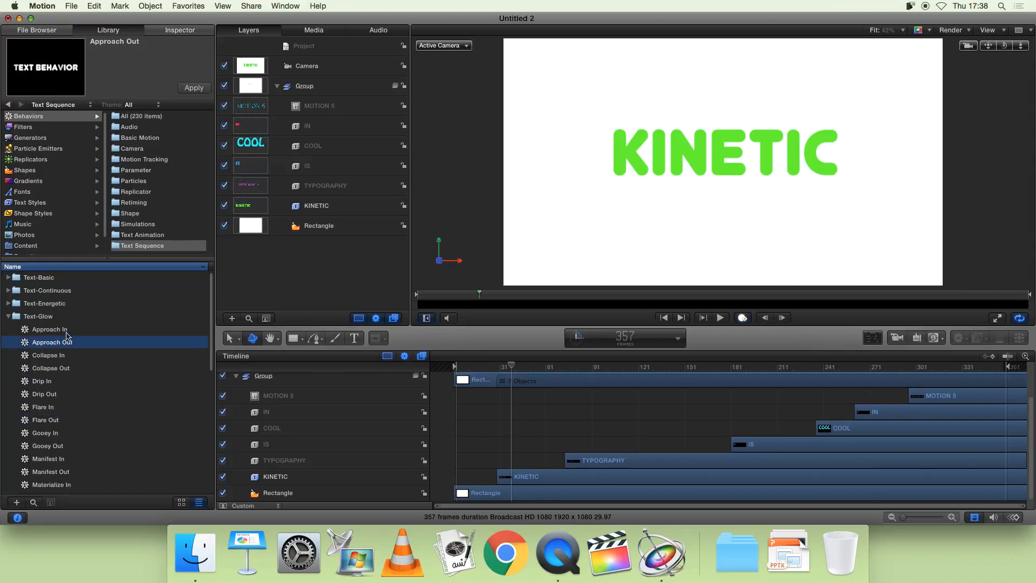
click(67, 331)
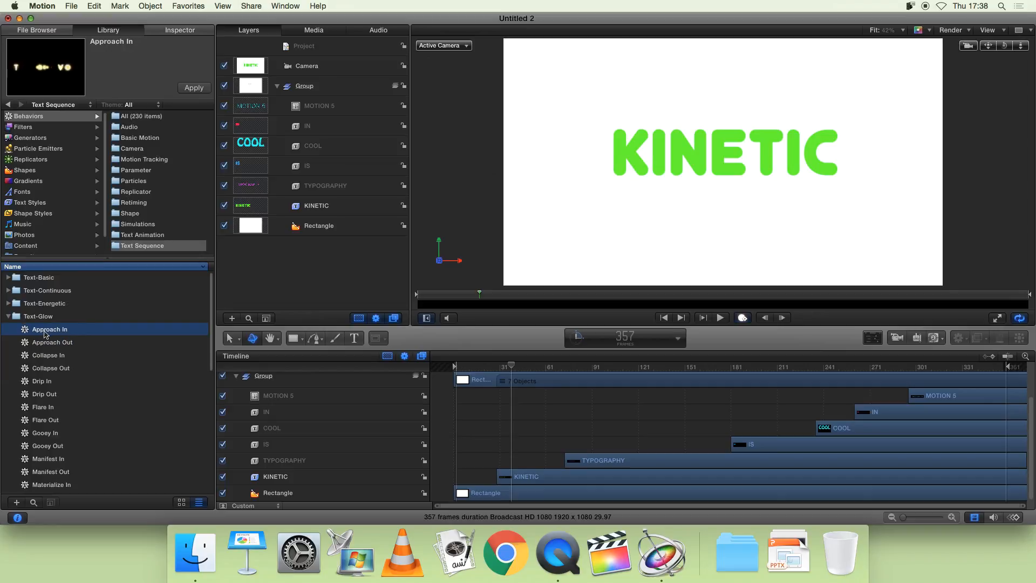
drag(268, 384, 368, 265)
drag(338, 219, 312, 207)
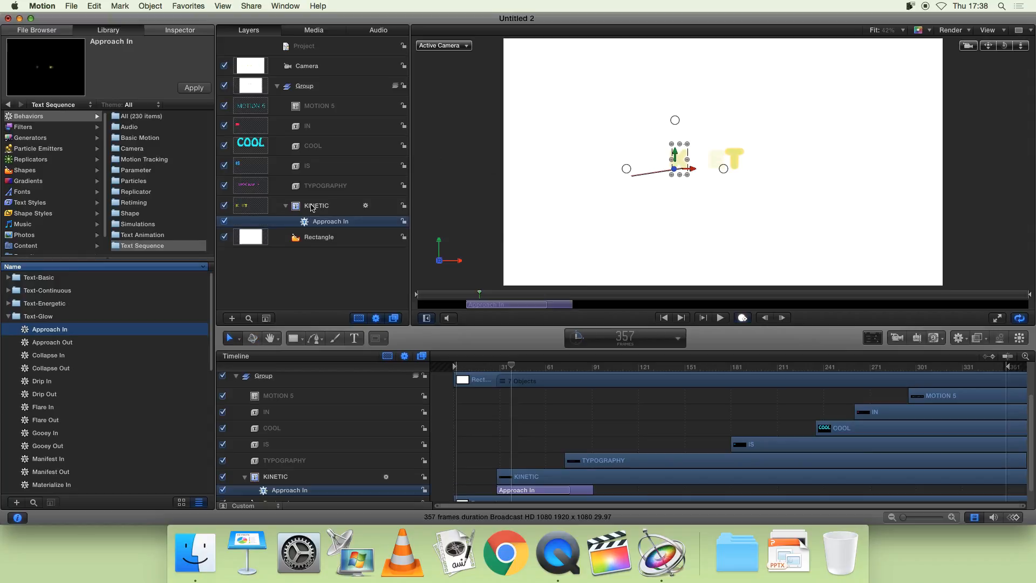
drag(511, 366, 473, 368)
click(504, 411)
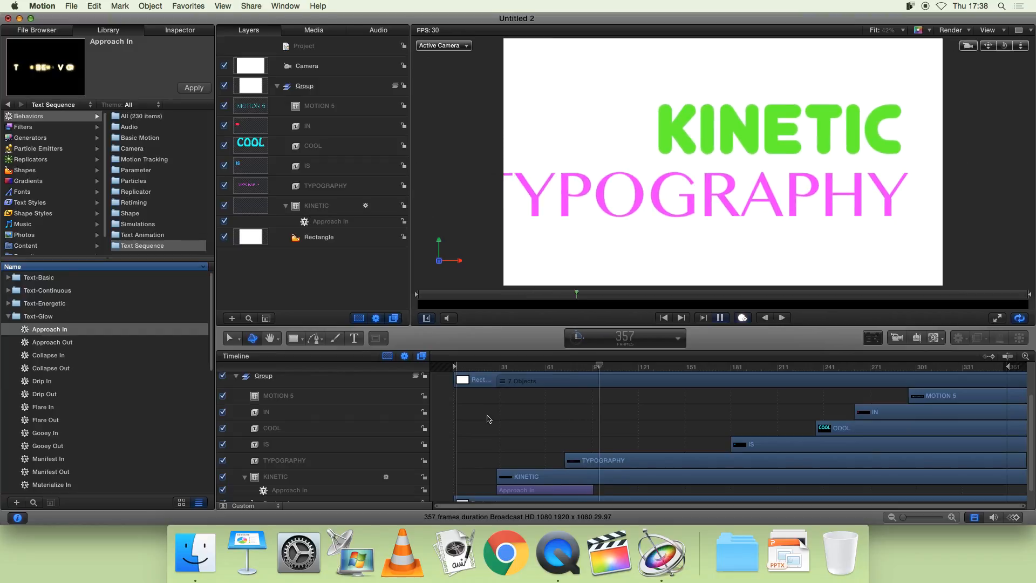
key(space)
Step: Apply the Drip In behavior to the TYPOGRAPHY layer and Flare In to the IS layer
click(63, 382)
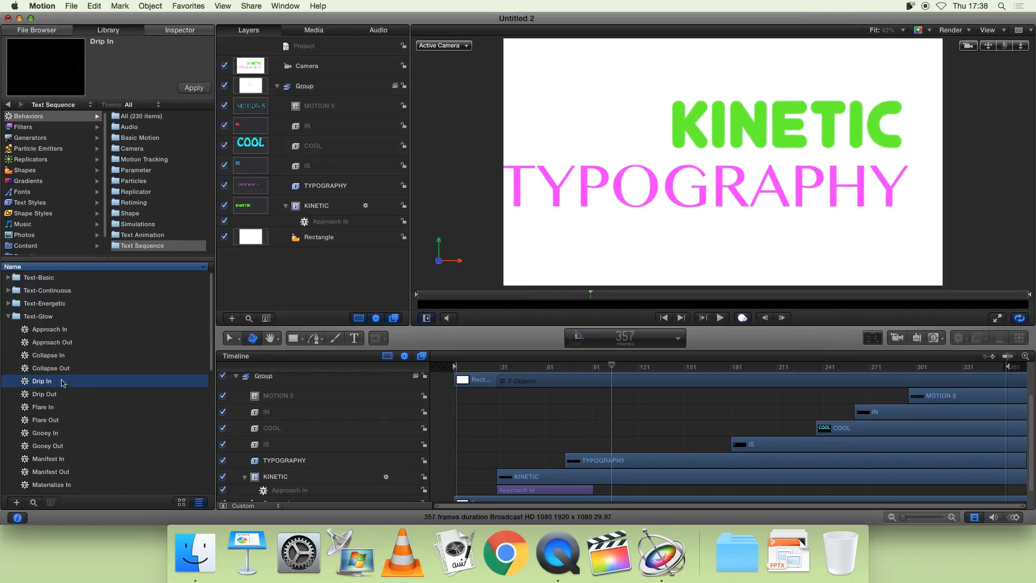
drag(202, 400, 320, 189)
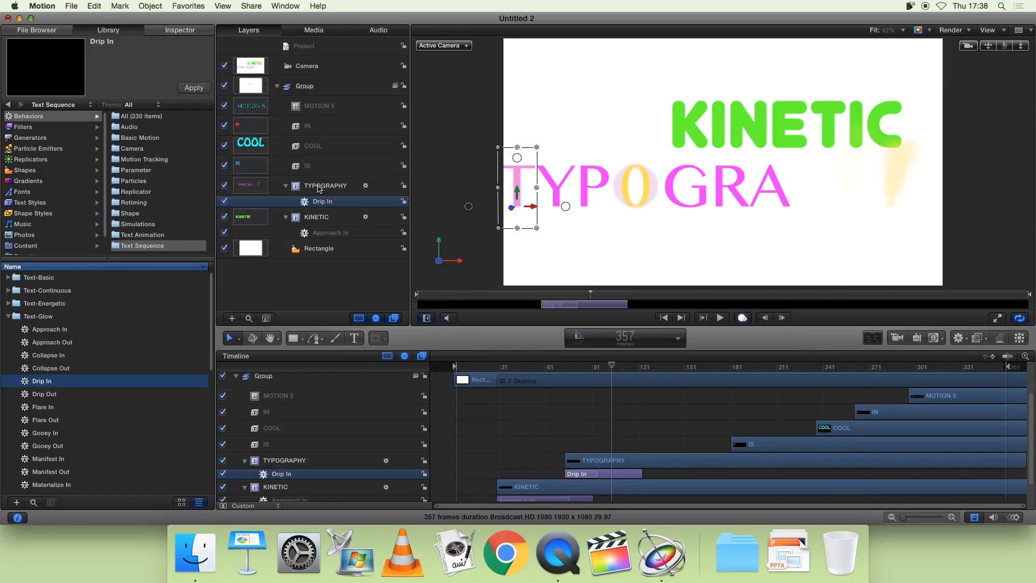
click(48, 407)
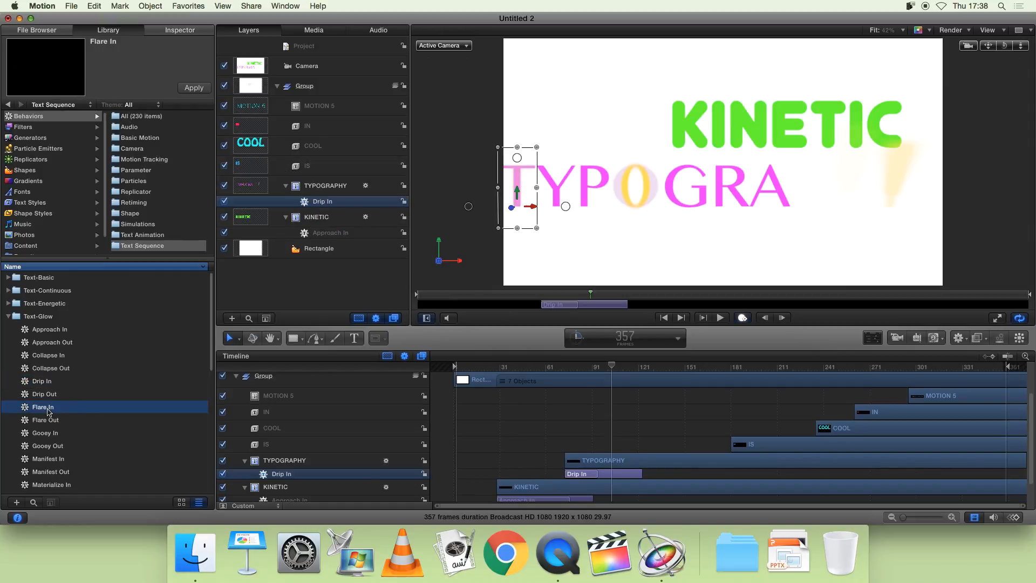
drag(199, 324, 305, 166)
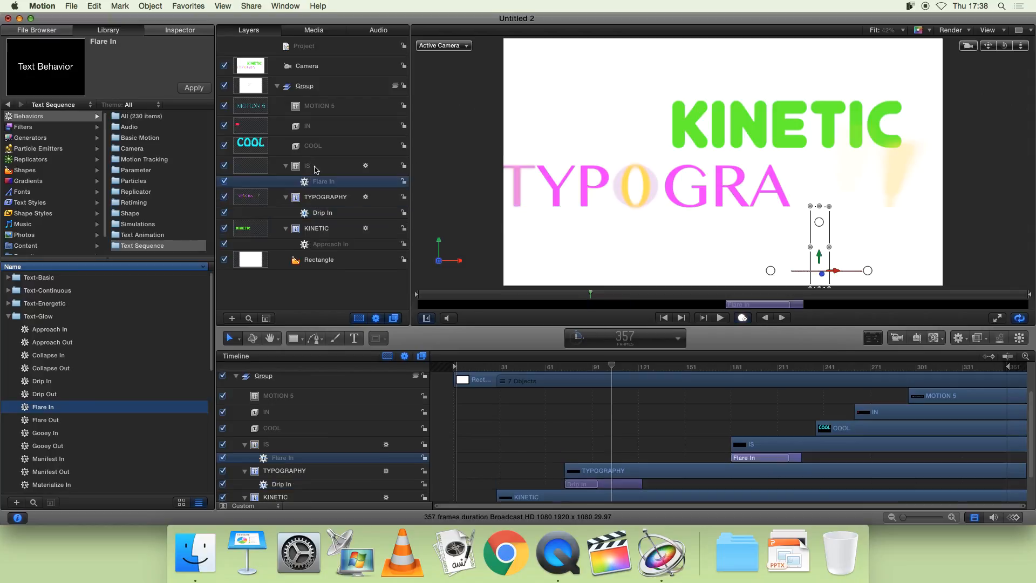
Step: Apply the Text-Glow behaviors Gooey In to COOL, Manifest In to IN and Materialize In to MOTION 5
click(51, 433)
drag(54, 435, 323, 149)
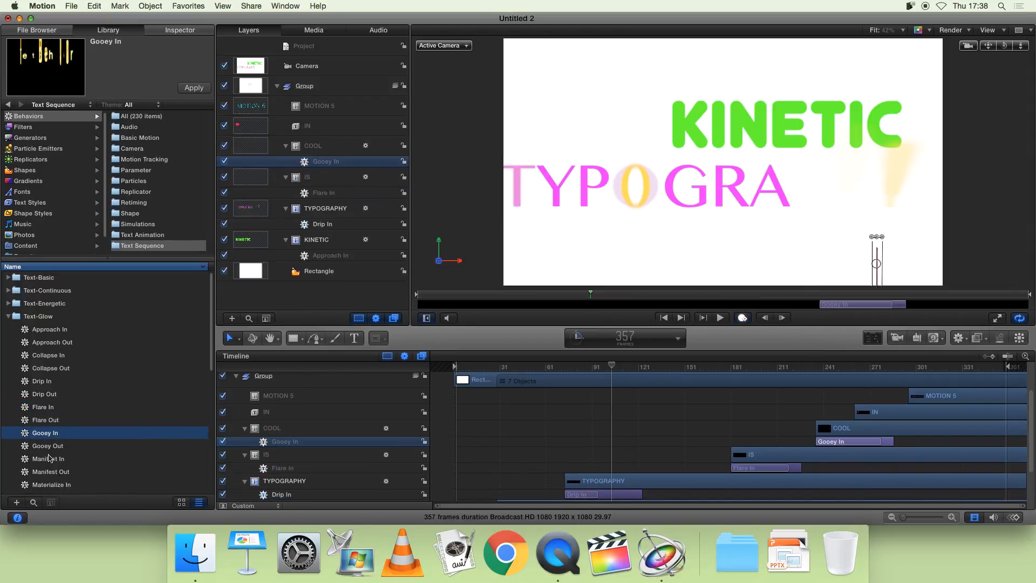
drag(186, 334, 345, 129)
drag(69, 487, 346, 106)
click(620, 402)
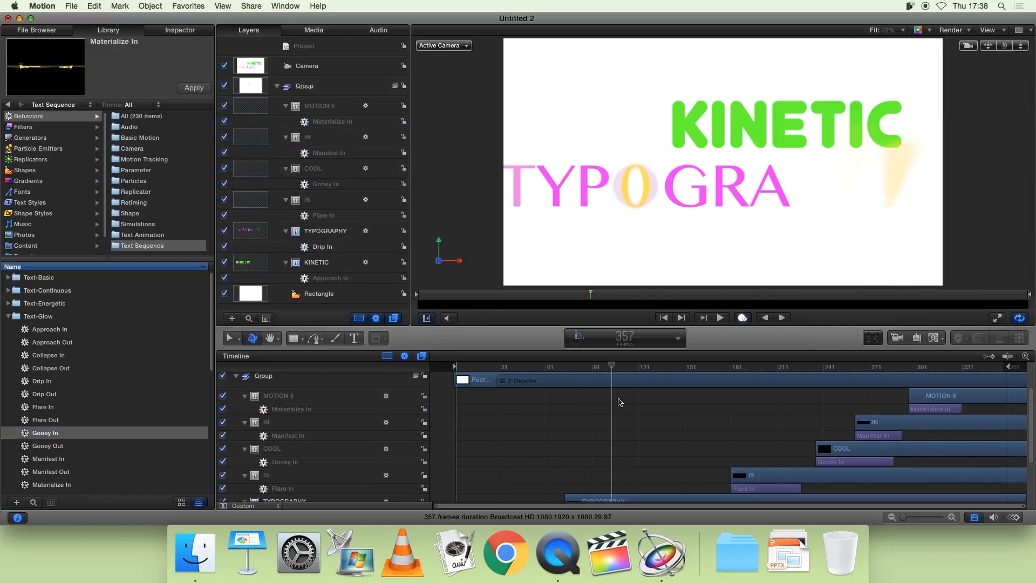
Step: Play the whole animation from the first frame to review the text behaviors on every word
drag(611, 373, 448, 387)
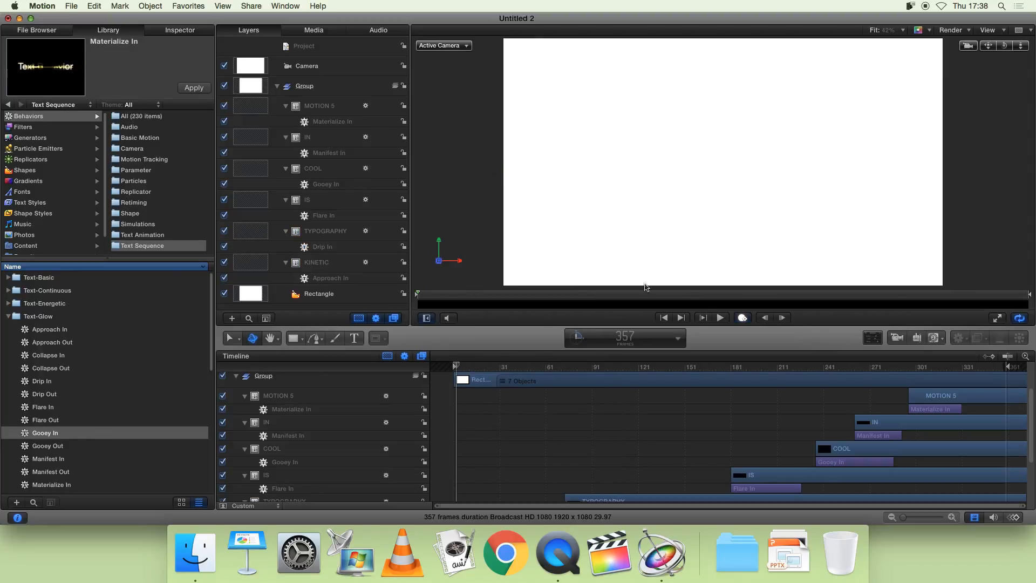
click(721, 320)
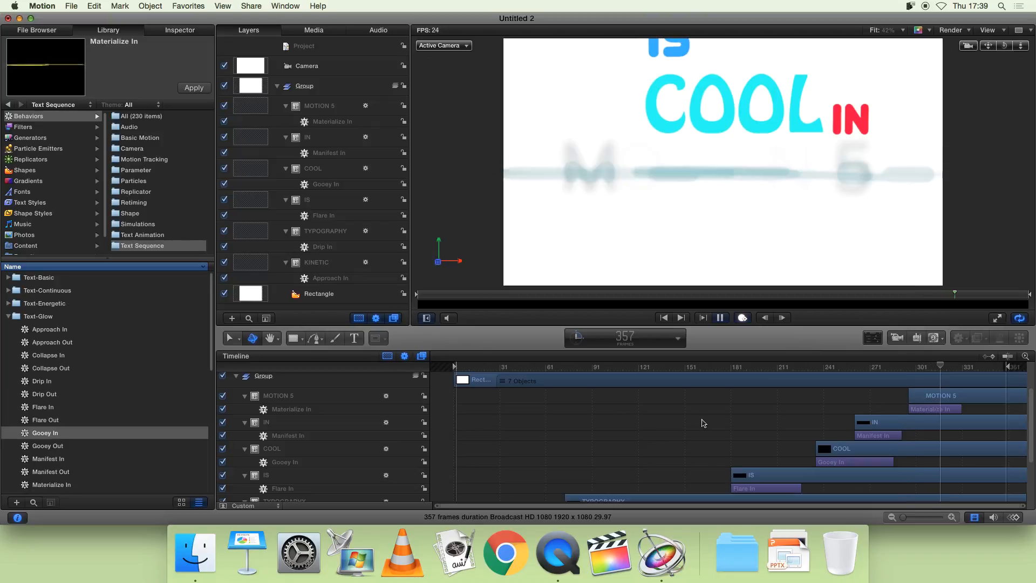
key(space)
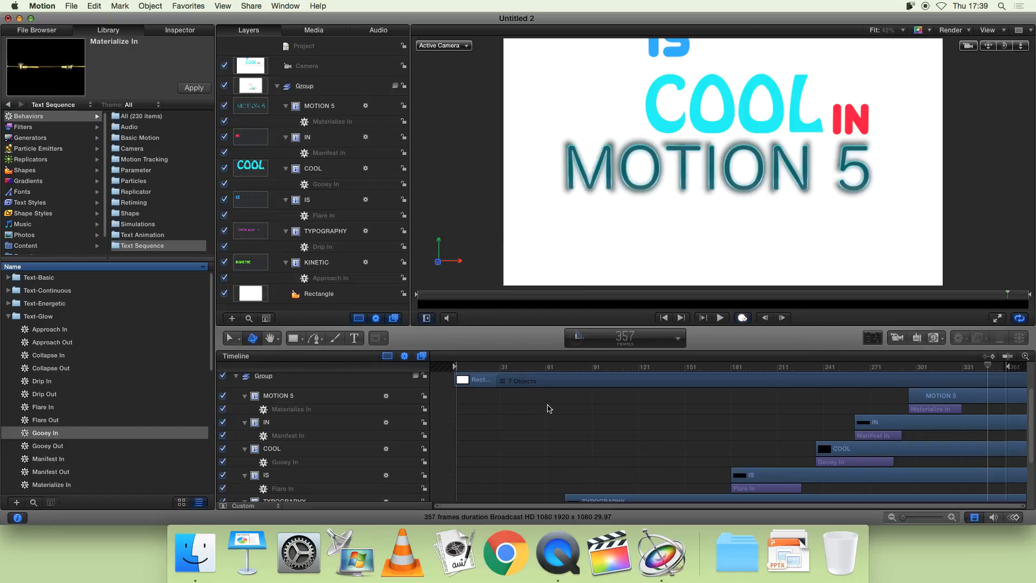
scroll(1031, 432, down, 3)
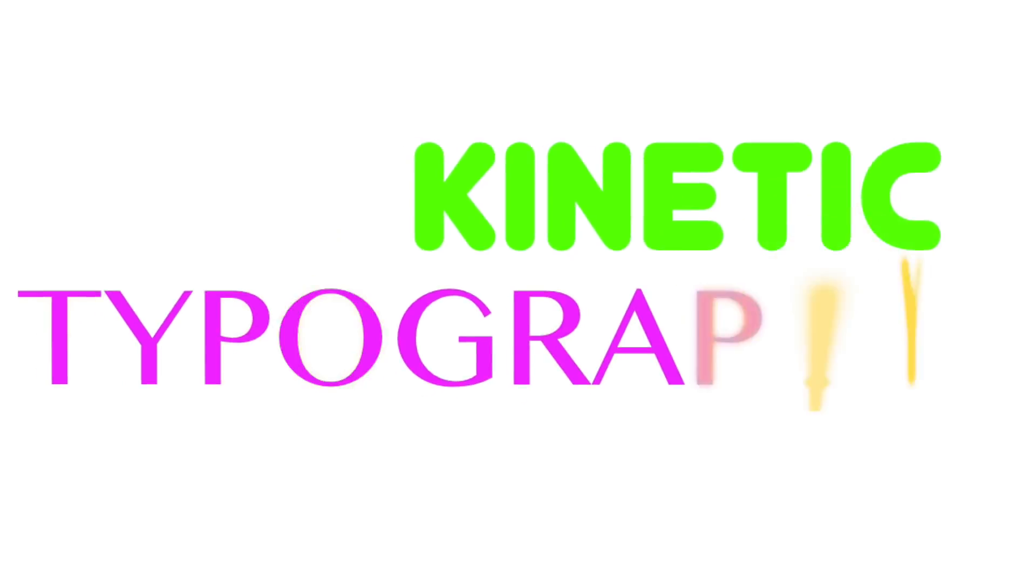